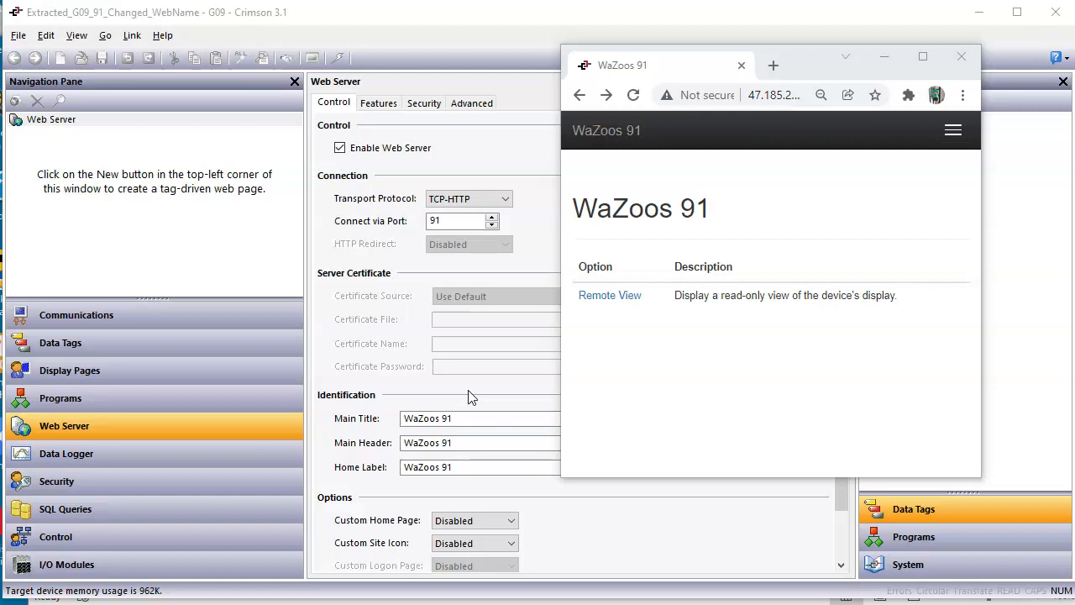
{"action": "left_click", "coordinate": [647, 374]}
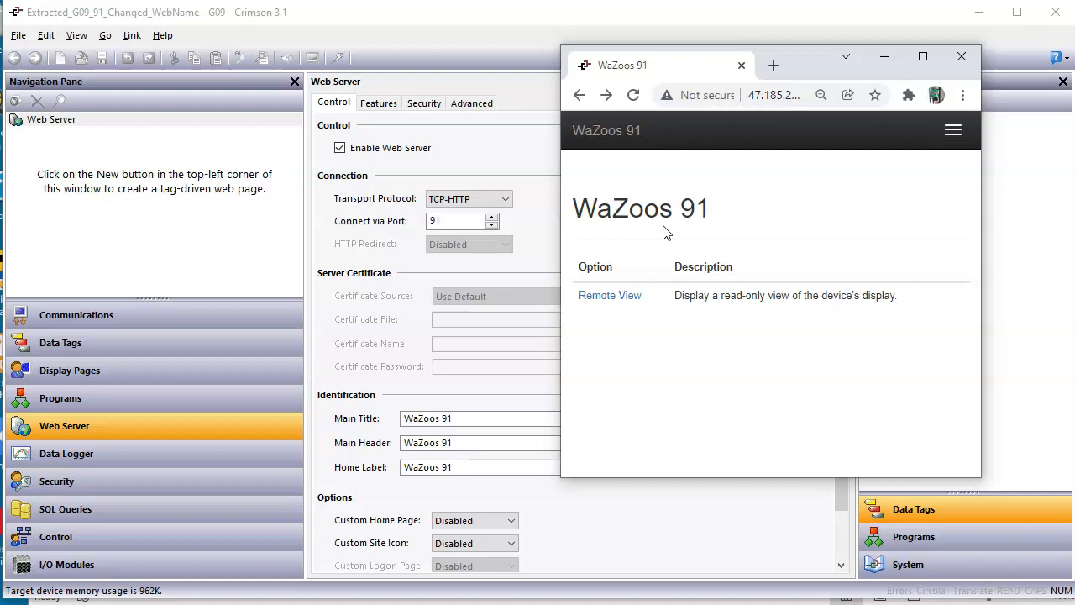
{"action": "left_click", "coordinate": [774, 67]}
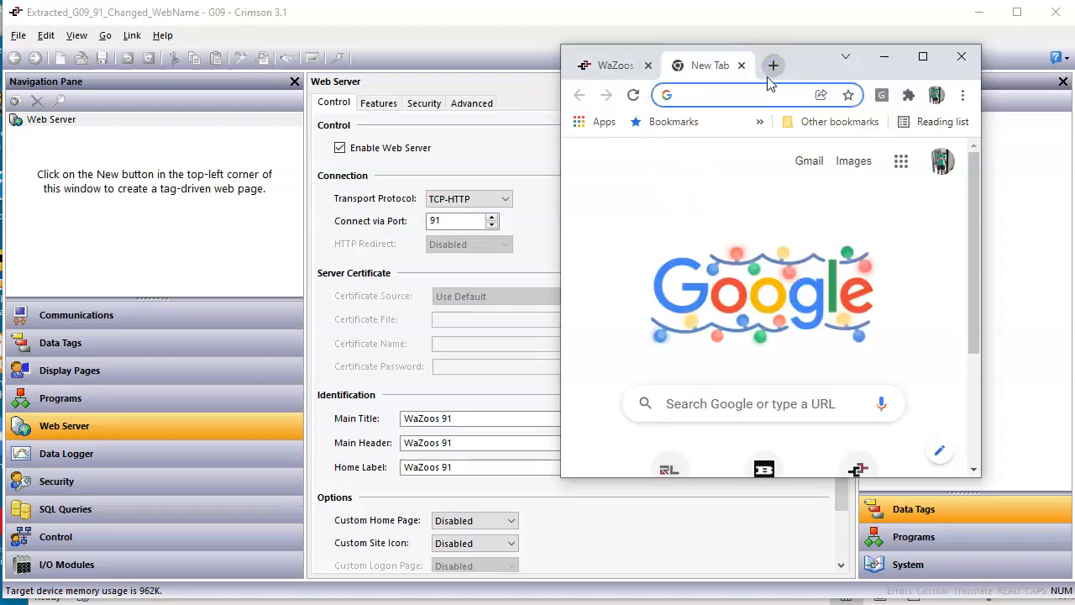
{"action": "type", "text": "47"}
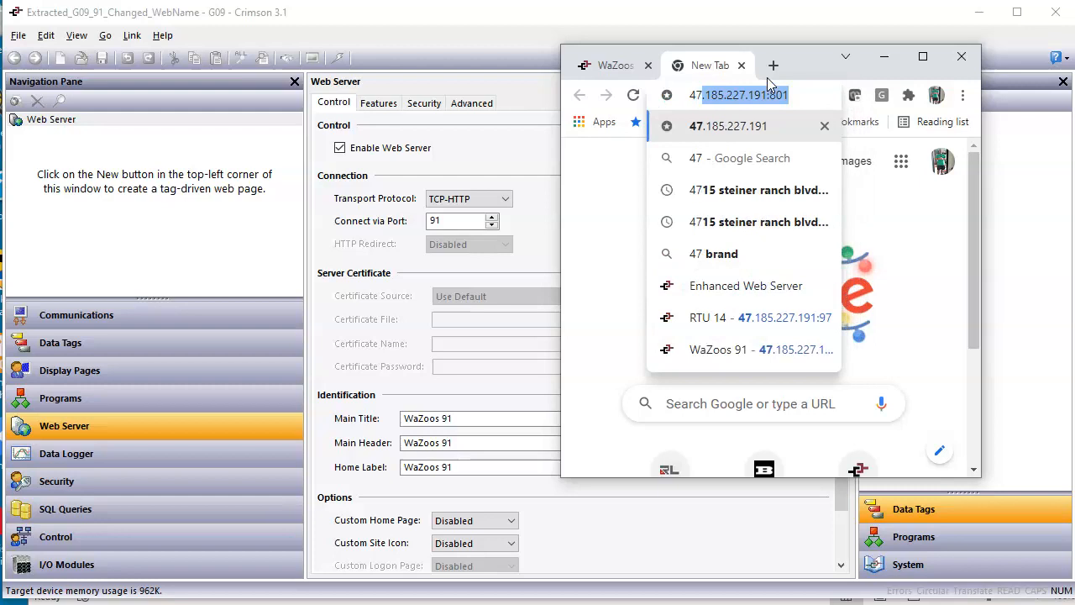
{"action": "type", "text": ".185.227.191:"}
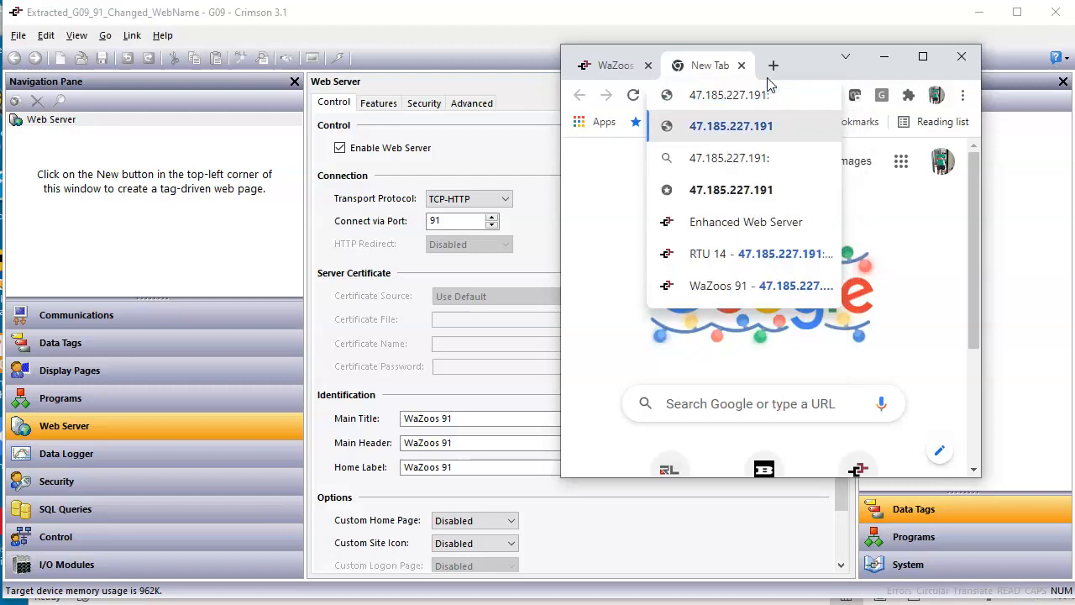
{"action": "type", "text": "97"}
{"action": "key", "text": "Return"}
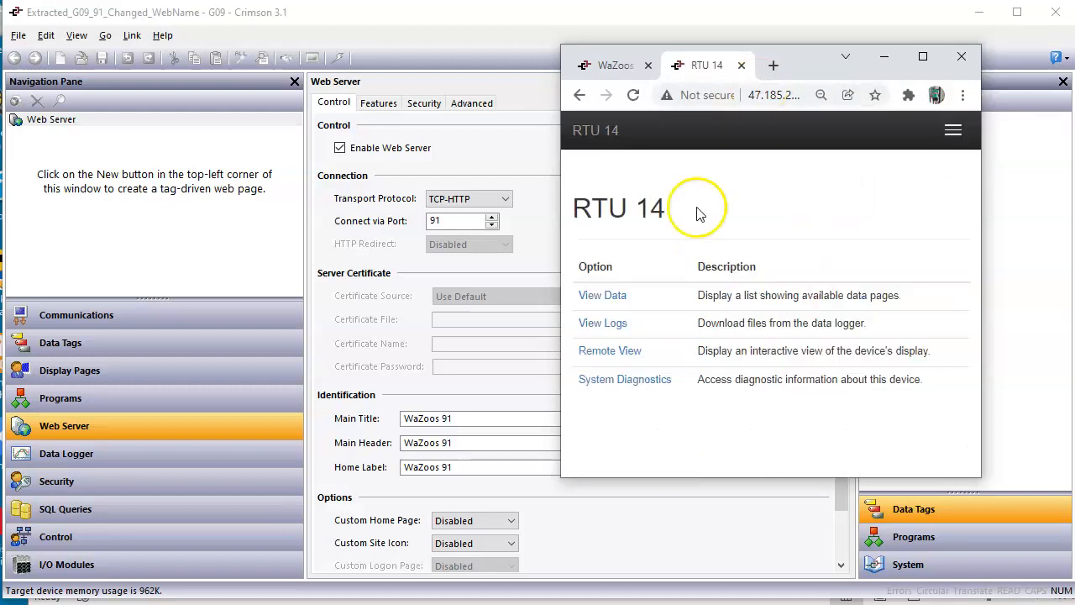
Step: Open RTU 14's remote view, go to its main simulated temperature page and reset the temperature inputs
{"action": "left_click", "coordinate": [622, 351]}
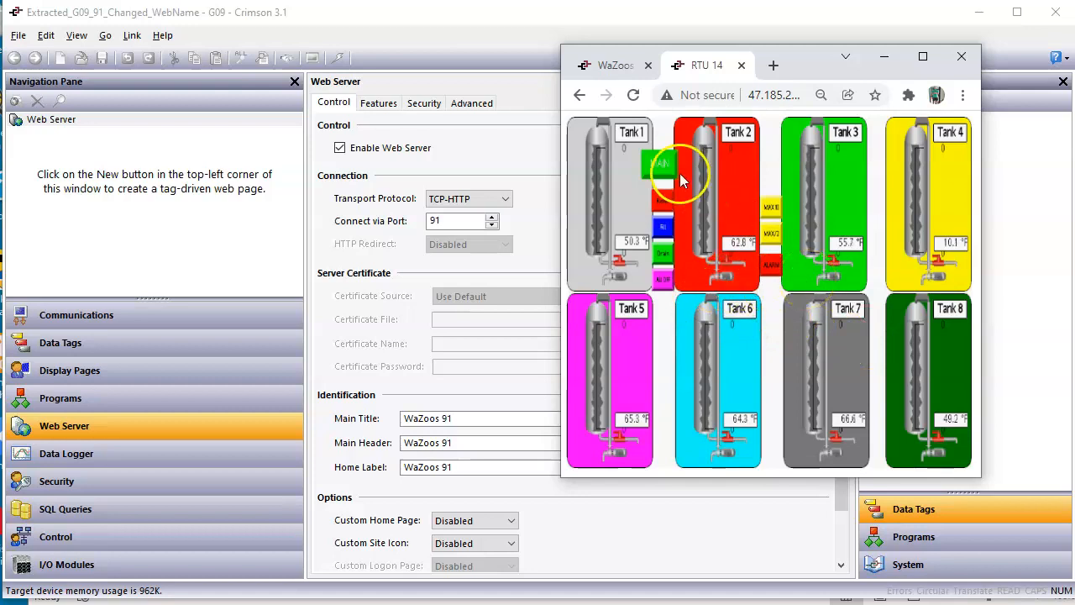
{"action": "left_click", "coordinate": [658, 166]}
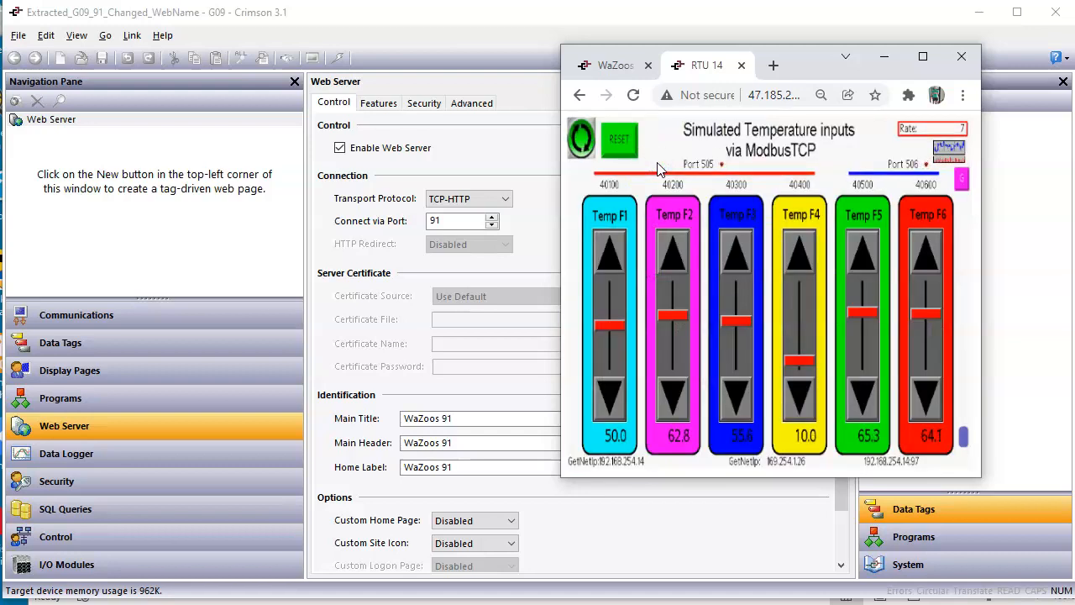
{"action": "left_click", "coordinate": [629, 158]}
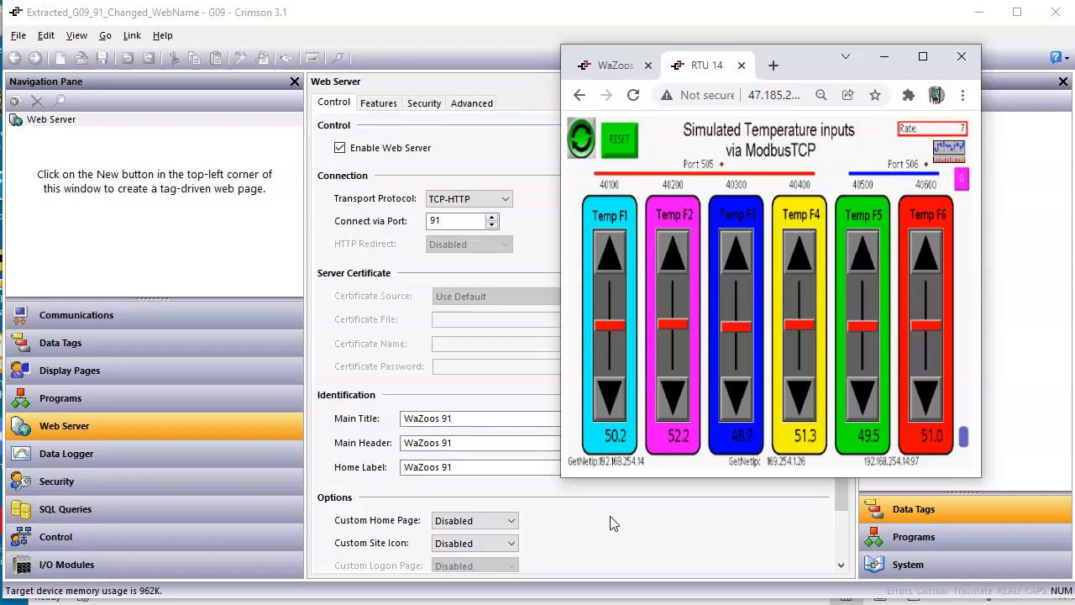
Step: Switch to Crimson, show the Communications network settings and collapse the Protocol 4 device list
{"action": "left_click", "coordinate": [159, 360]}
{"action": "left_click", "coordinate": [155, 324]}
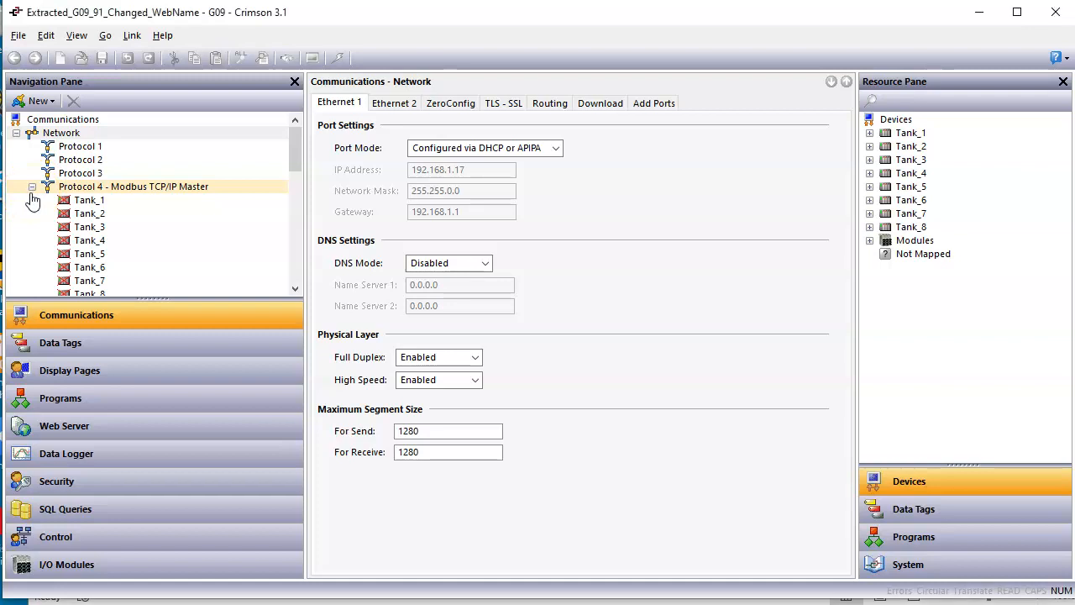
{"action": "left_click", "coordinate": [32, 186]}
{"action": "left_click", "coordinate": [126, 214]}
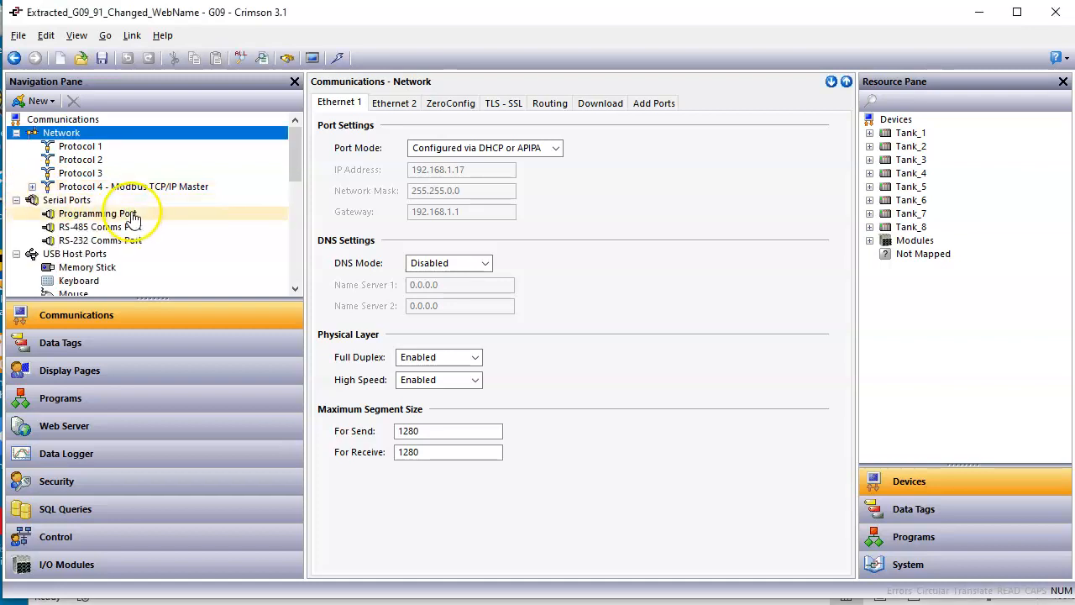
Step: Assign the Modbus TCP/IP Master driver to network Protocol 1
{"action": "left_click", "coordinate": [122, 148]}
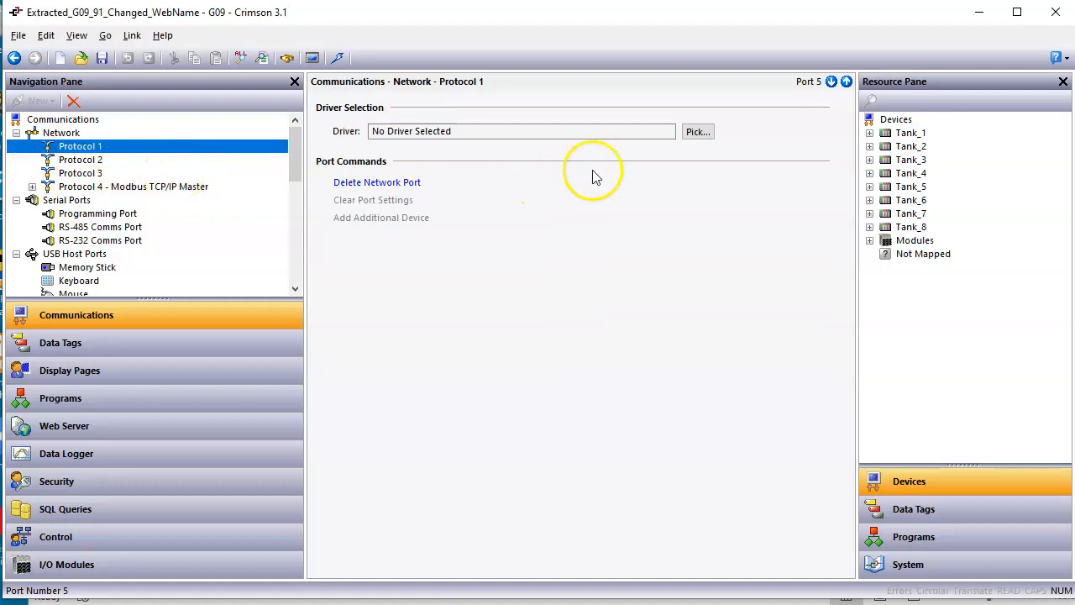
{"action": "left_click", "coordinate": [697, 135]}
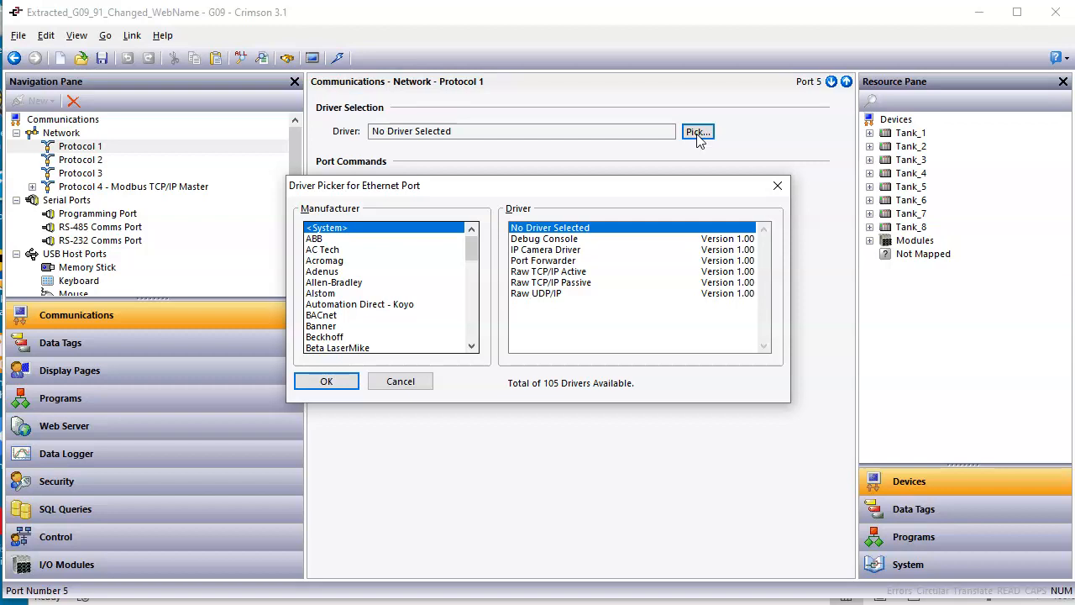
{"action": "left_click", "coordinate": [360, 283]}
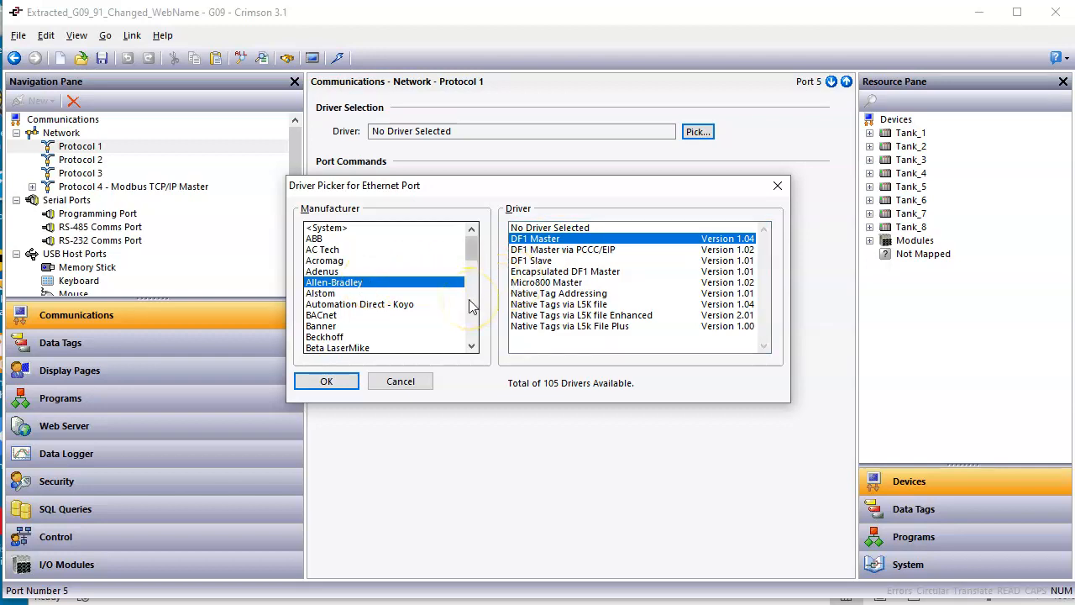
{"action": "scroll", "coordinate": [472, 308], "scroll_direction": "down", "scroll_amount": 4}
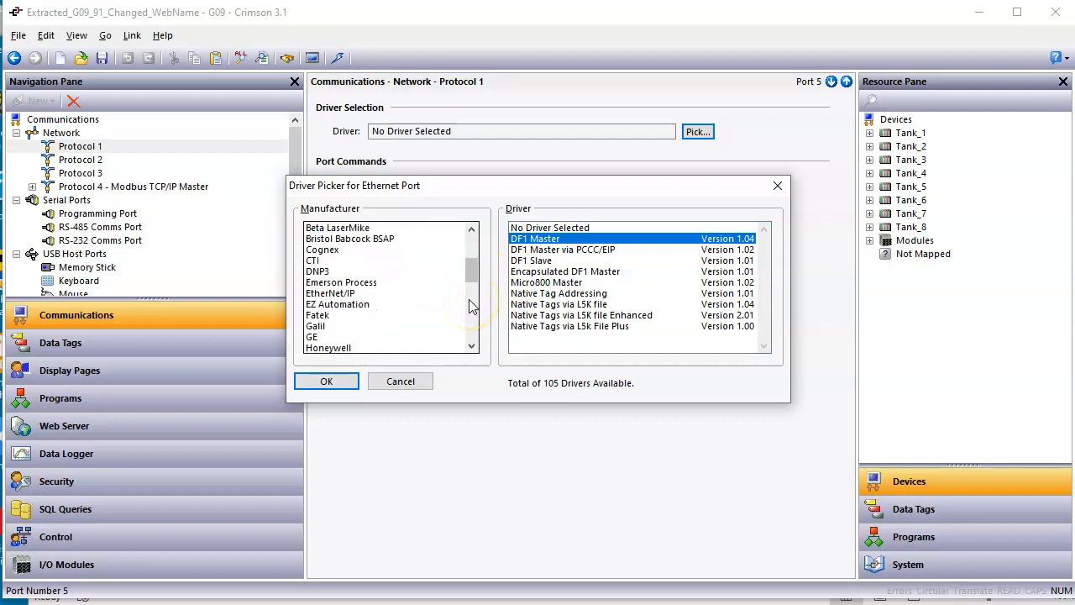
{"action": "scroll", "coordinate": [472, 308], "scroll_direction": "down", "scroll_amount": 4}
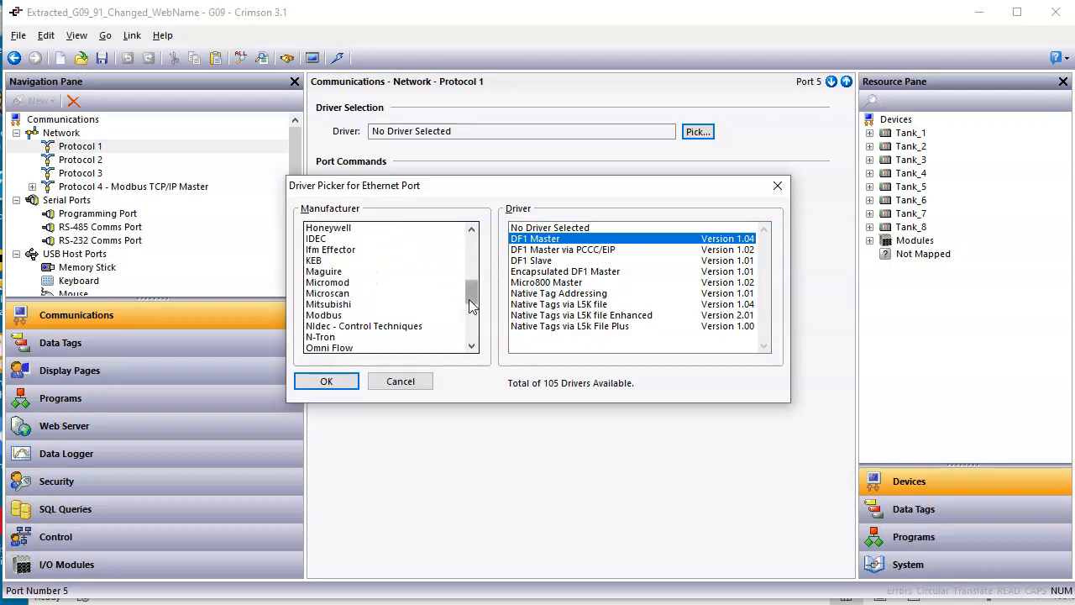
{"action": "left_click", "coordinate": [332, 317]}
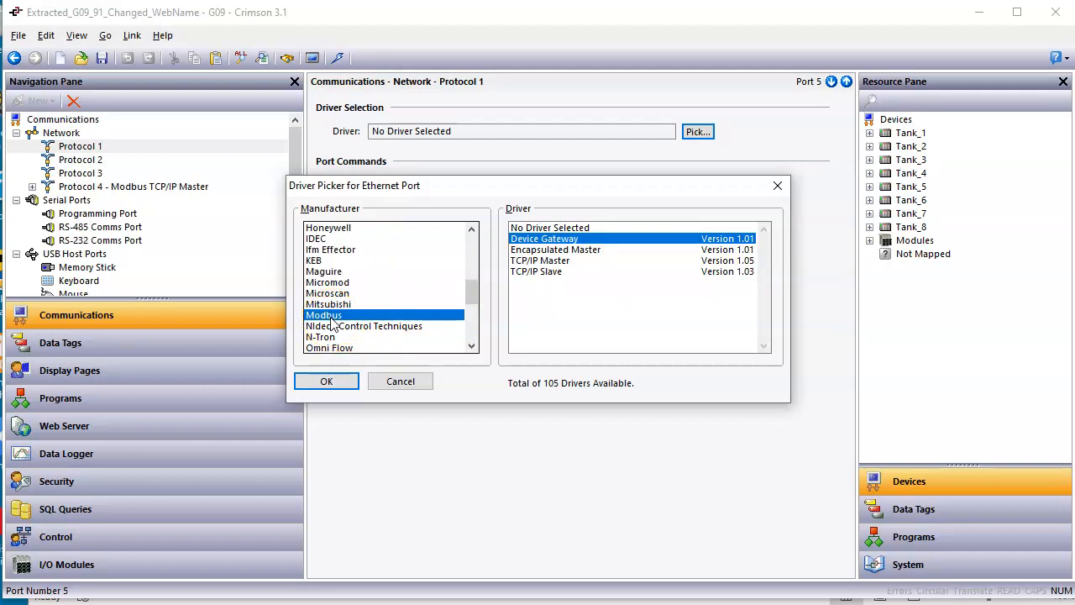
{"action": "left_click", "coordinate": [545, 271]}
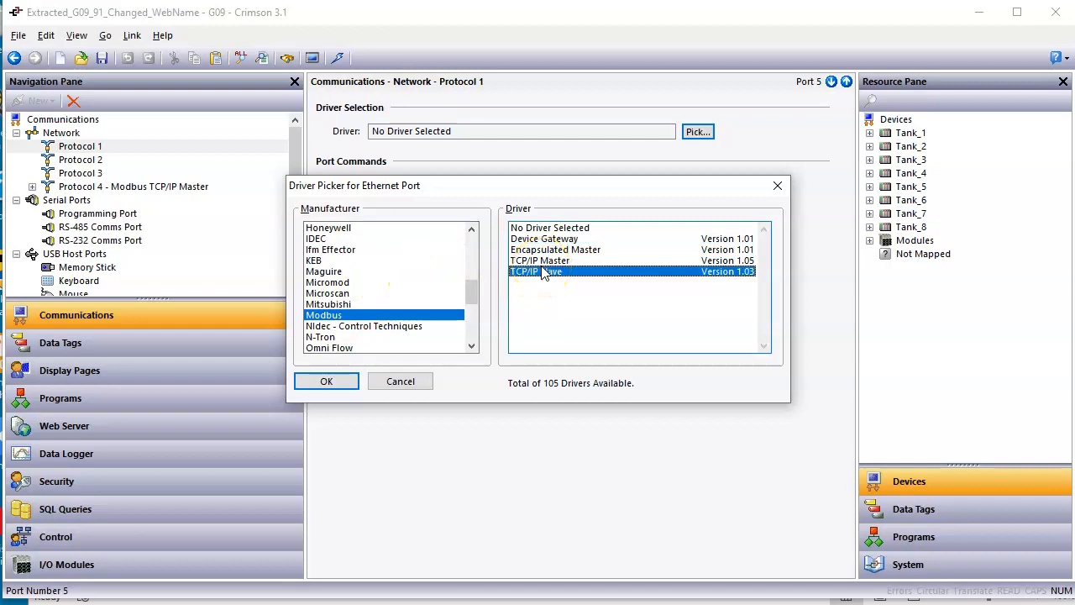
{"action": "left_click", "coordinate": [546, 261]}
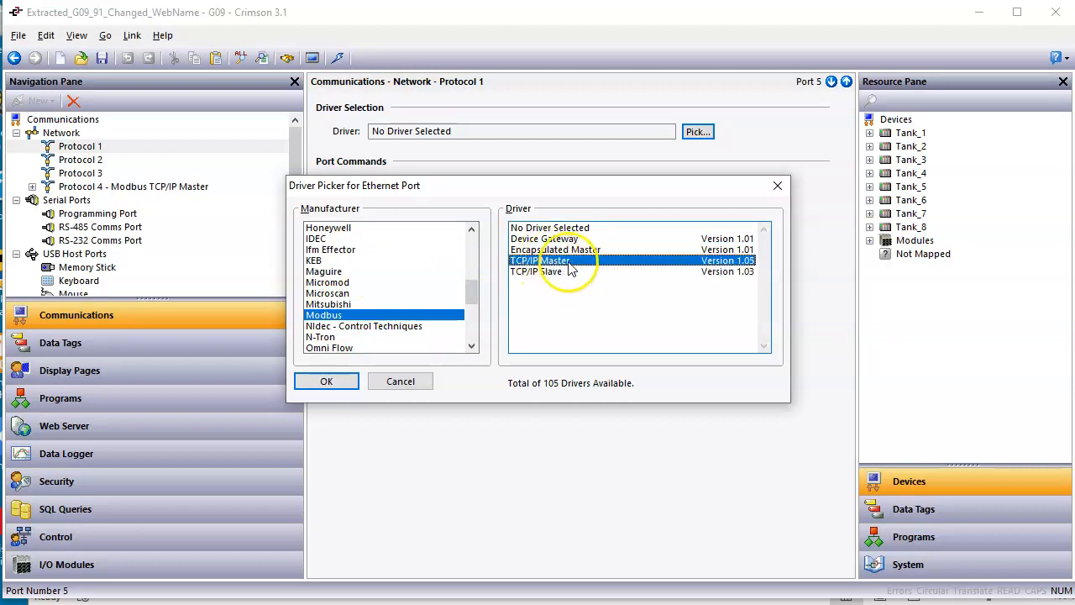
{"action": "left_click", "coordinate": [332, 382]}
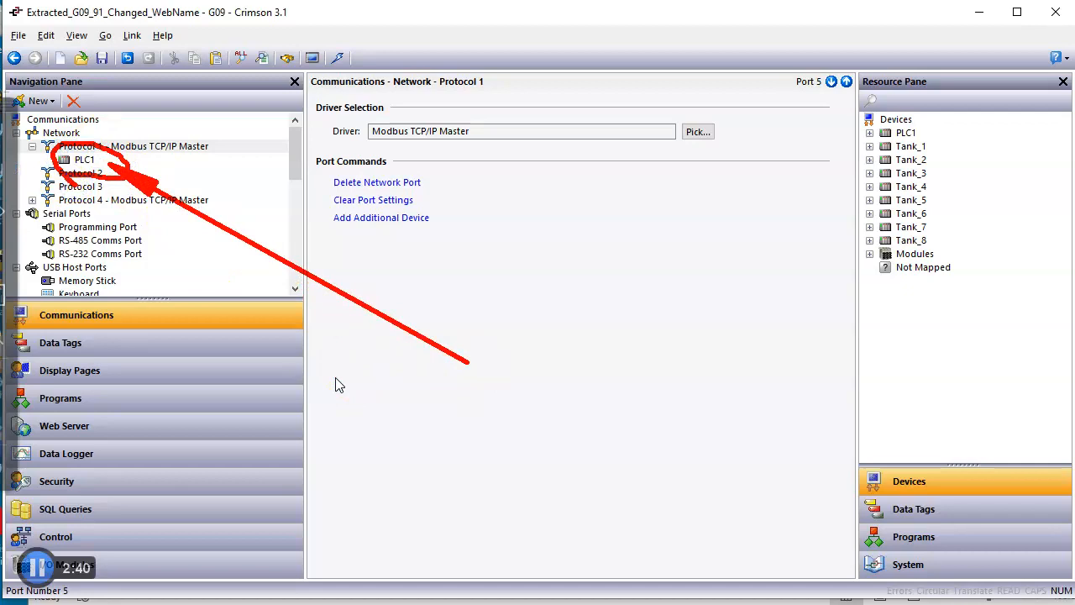
Step: Rename the PLC1 device under Protocol 1 to RTU_14
{"action": "left_click", "coordinate": [83, 160]}
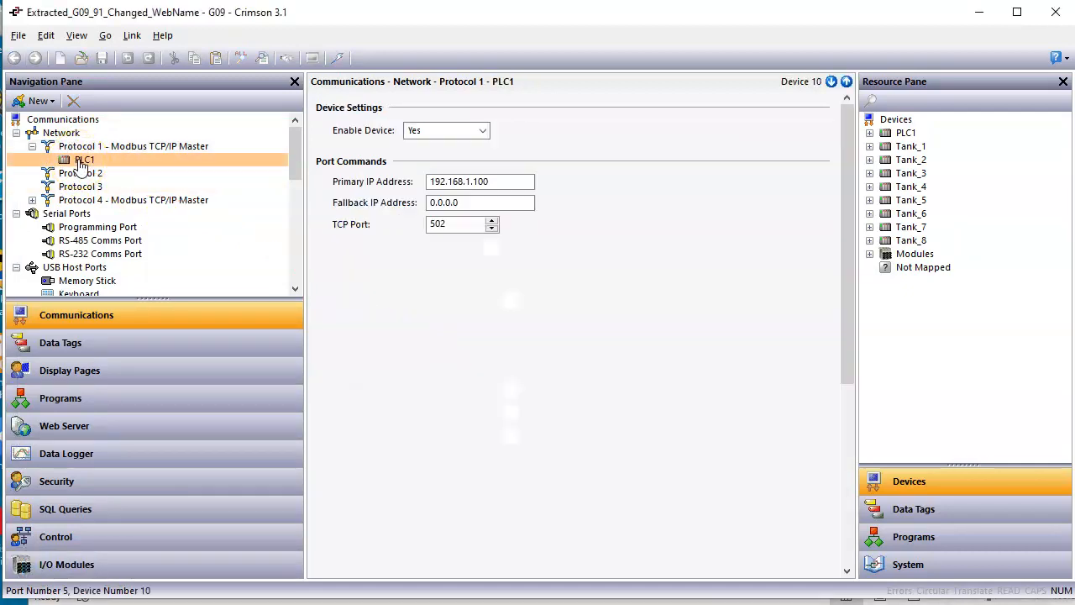
{"action": "left_click", "coordinate": [84, 161]}
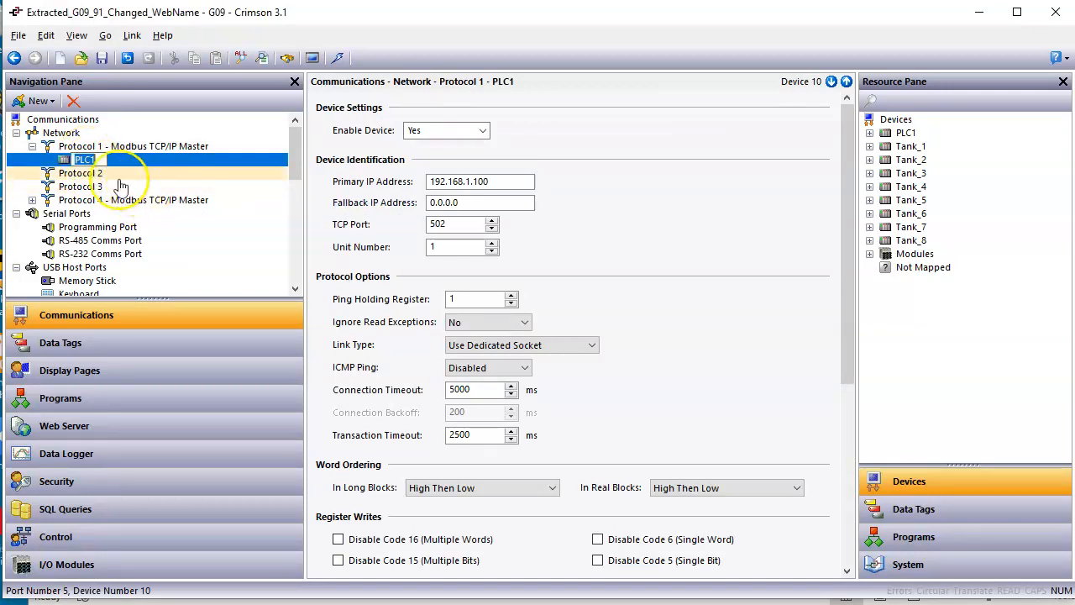
{"action": "type", "text": "RTU"}
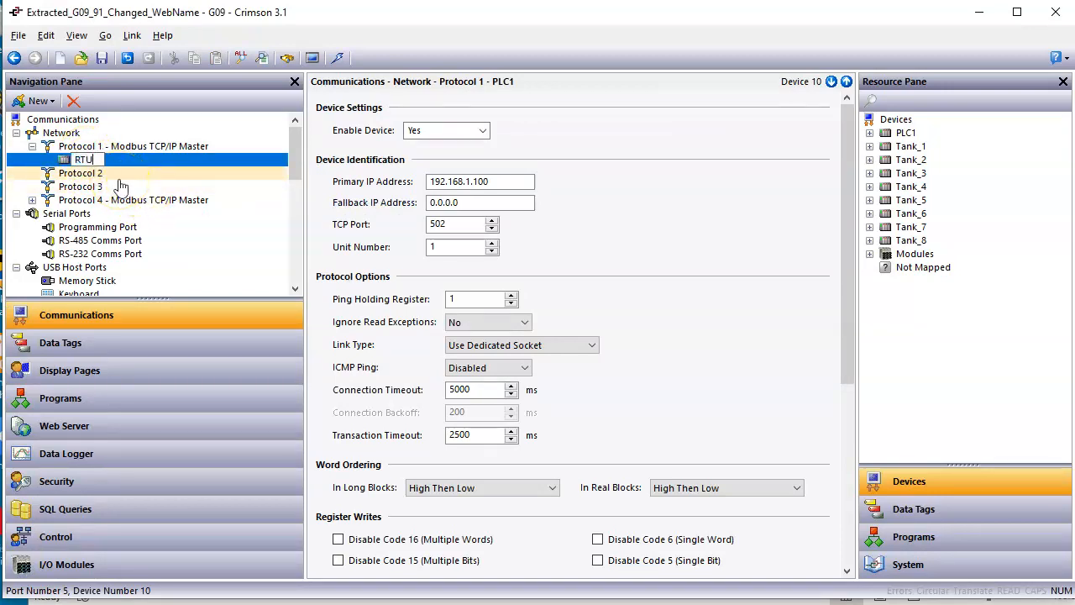
{"action": "type", "text": "_14"}
{"action": "key", "text": "Return"}
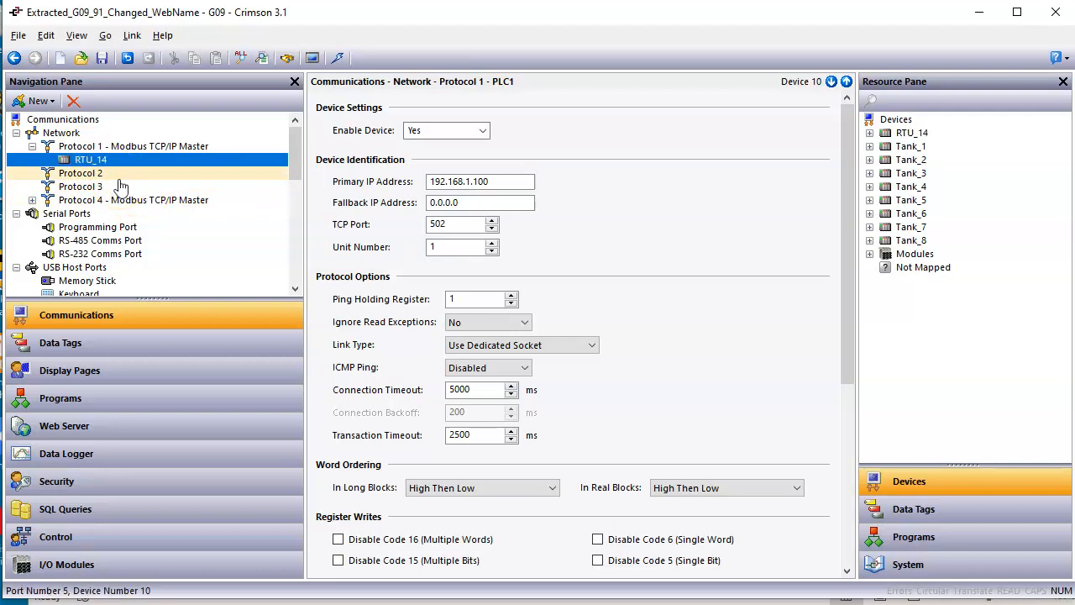
Step: Switch to the browser, maximize the RTU 14 remote view and check the device's local IP address
{"action": "left_click", "coordinate": [313, 603]}
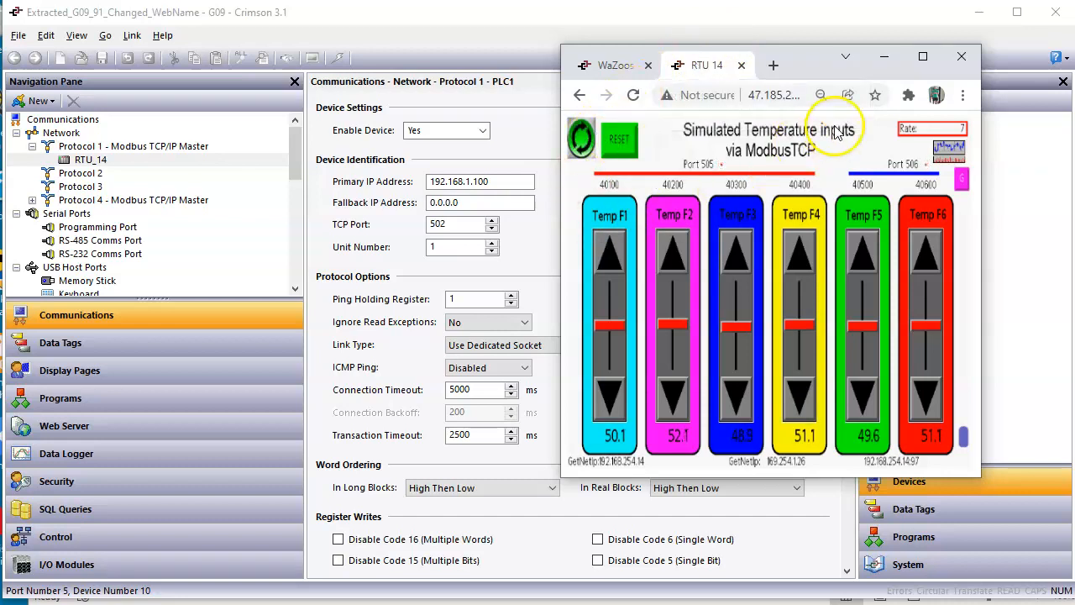
{"action": "left_click", "coordinate": [922, 57]}
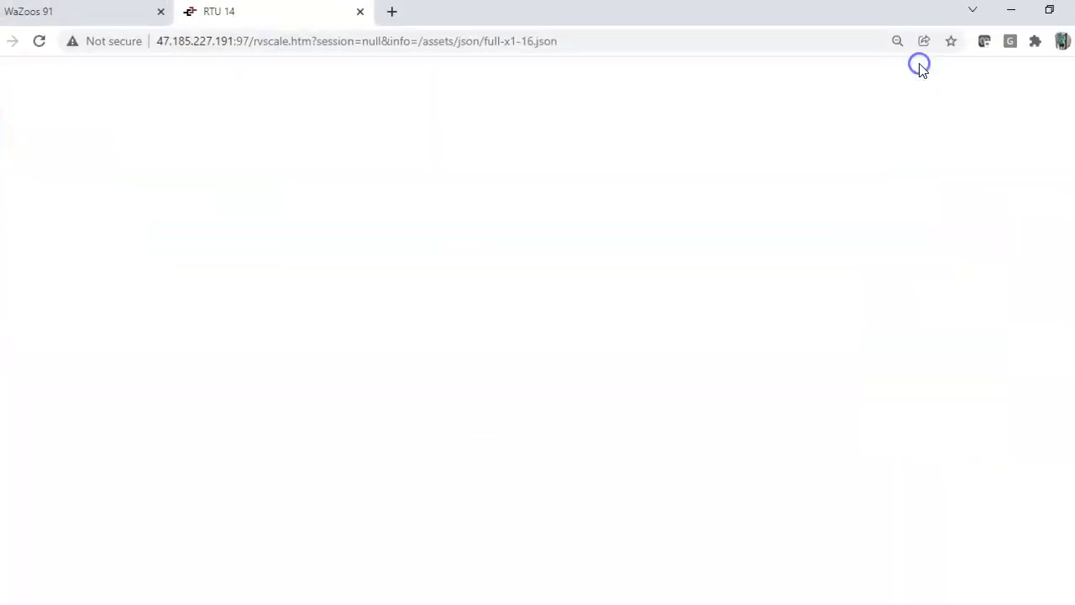
{"action": "left_click", "coordinate": [829, 110]}
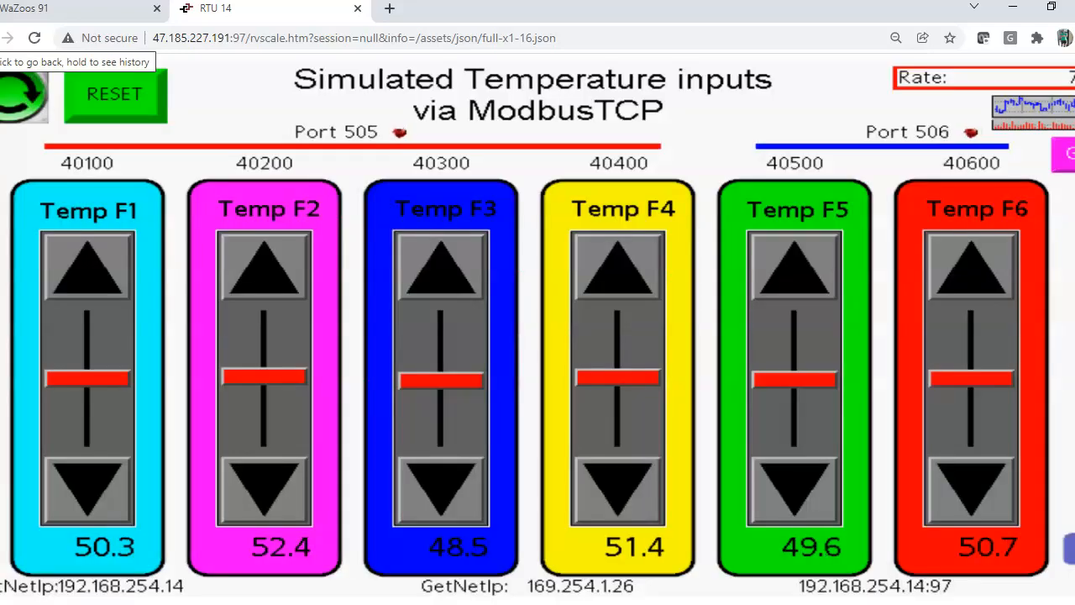
{"action": "key", "text": "alt+d"}
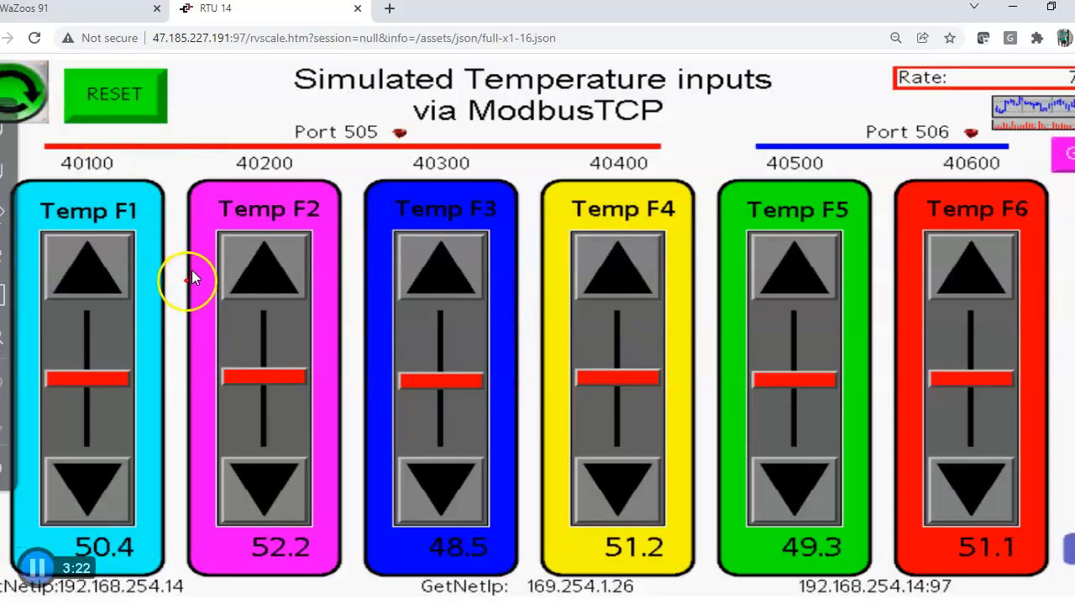
{"action": "left_click_drag", "start_coordinate": [417, 583], "coordinate": [189, 585]}
{"action": "mouse_move", "coordinate": [183, 337]}
{"action": "left_mouse_down"}
{"action": "mouse_move", "coordinate": [167, 401]}
{"action": "mouse_move", "coordinate": [171, 582]}
{"action": "mouse_move", "coordinate": [171, 569]}
{"action": "left_mouse_up"}
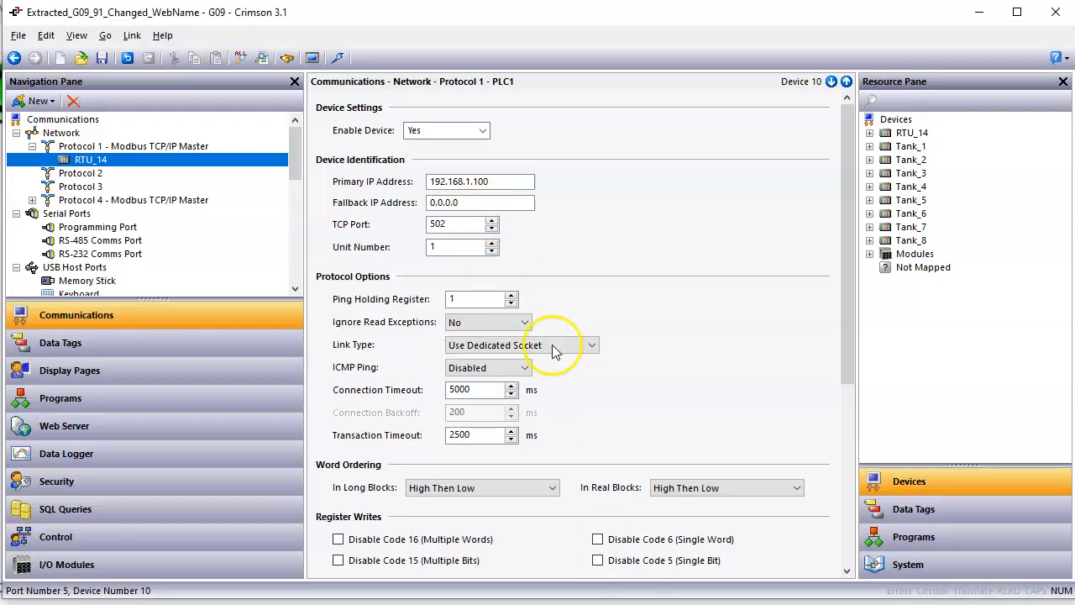
Step: Back in Crimson, set the RTU_14 device's primary IP address to 192.168.254.14
{"action": "mouse_move", "coordinate": [469, 198]}
{"action": "left_mouse_down"}
{"action": "mouse_move", "coordinate": [477, 202]}
{"action": "mouse_move", "coordinate": [451, 156]}
{"action": "mouse_move", "coordinate": [441, 186]}
{"action": "left_mouse_up"}
{"action": "key", "text": "Escape"}
{"action": "left_click", "coordinate": [504, 181]}
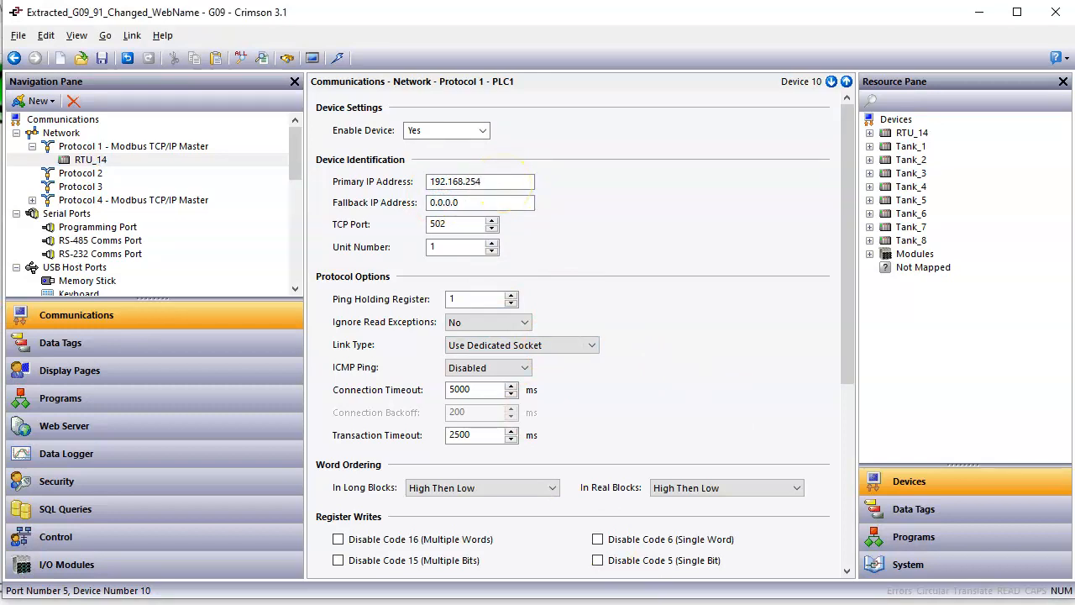
{"action": "key", "text": "shift+Home"}
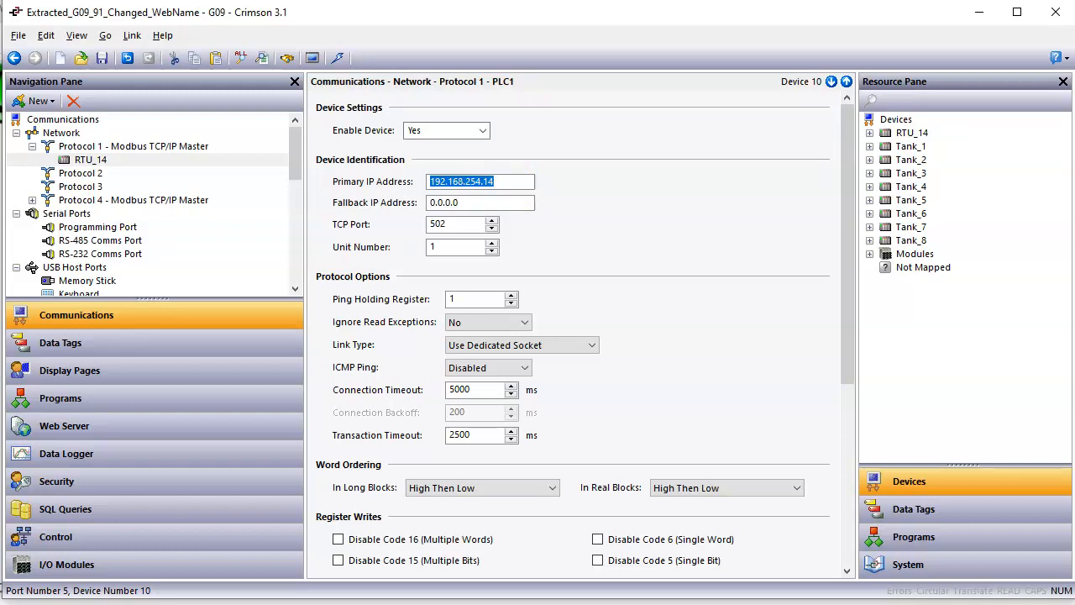
{"action": "key", "text": "ctrl+2"}
{"action": "mouse_move", "coordinate": [837, 212]}
{"action": "left_mouse_down"}
{"action": "mouse_move", "coordinate": [583, 210]}
{"action": "mouse_move", "coordinate": [472, 229]}
{"action": "mouse_move", "coordinate": [447, 206]}
{"action": "mouse_move", "coordinate": [426, 234]}
{"action": "left_mouse_up"}
{"action": "key", "text": "Escape"}
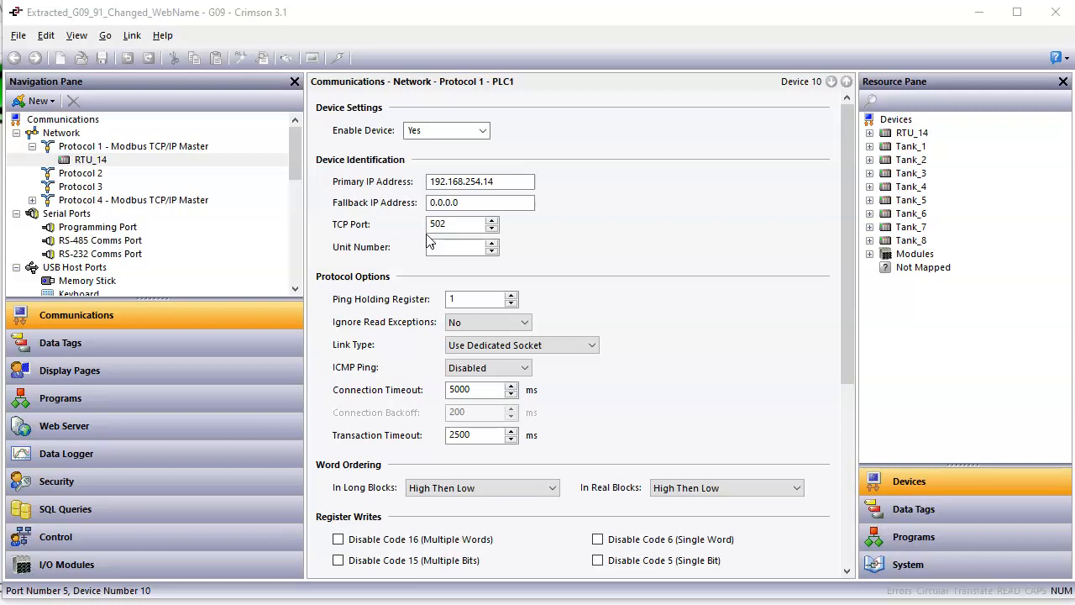
Step: Switch to the RTU_14_Mapping.xlsx workbook in Excel and look up the Modbus TCP port on the Tank_1 sheet
{"action": "left_click", "coordinate": [458, 223]}
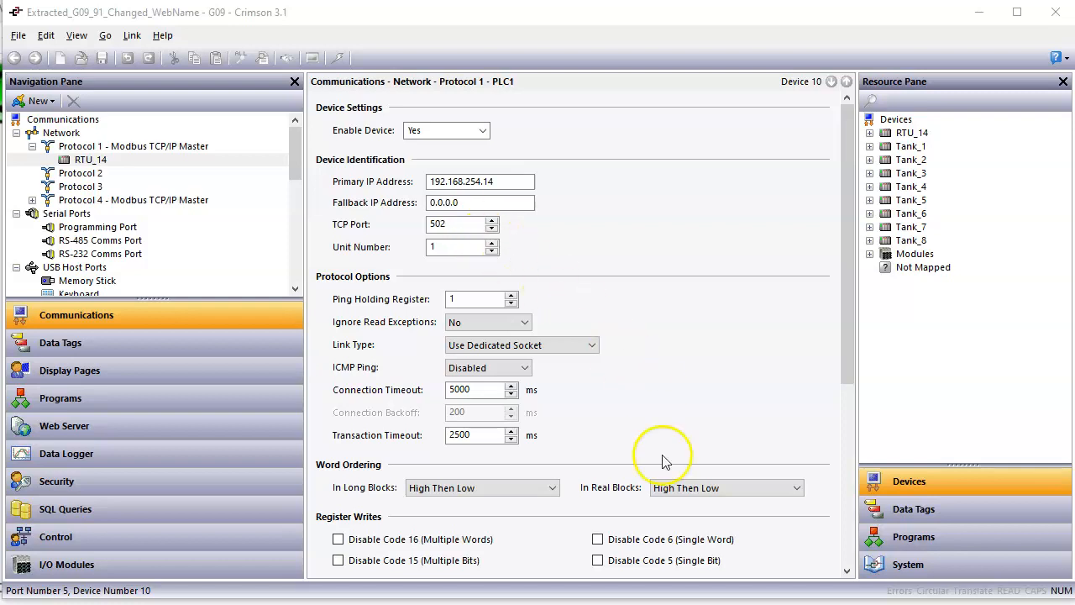
{"action": "left_click", "coordinate": [686, 603]}
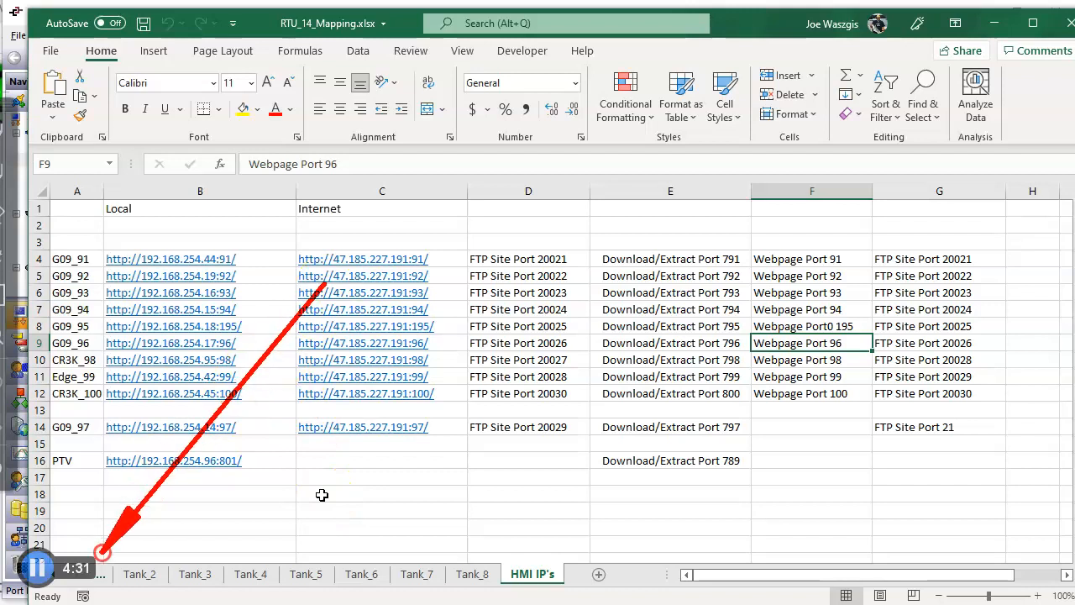
{"action": "left_click", "coordinate": [100, 576]}
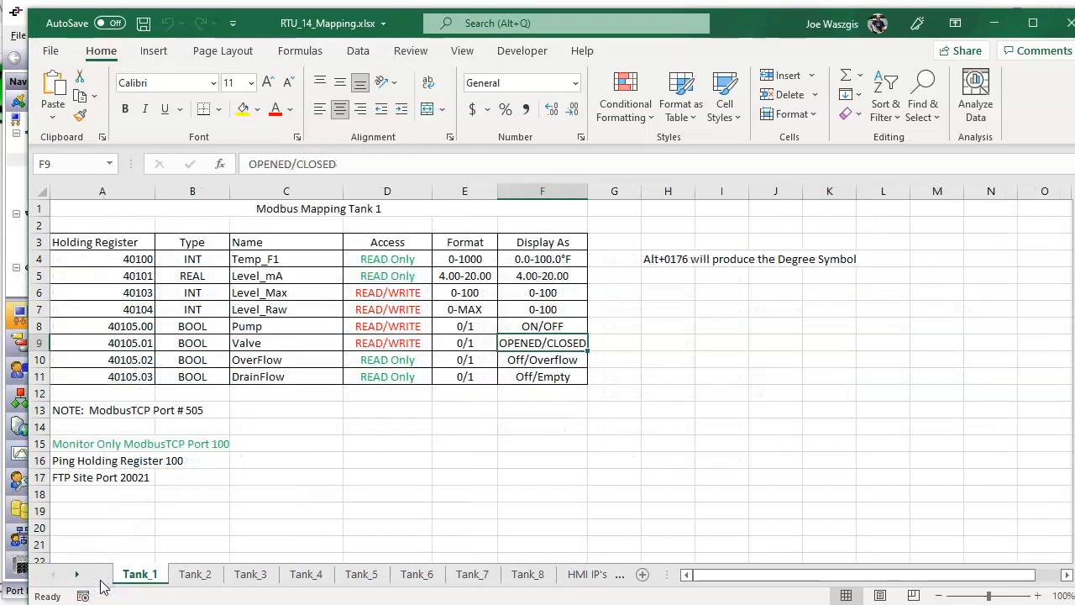
{"action": "left_click", "coordinate": [361, 406]}
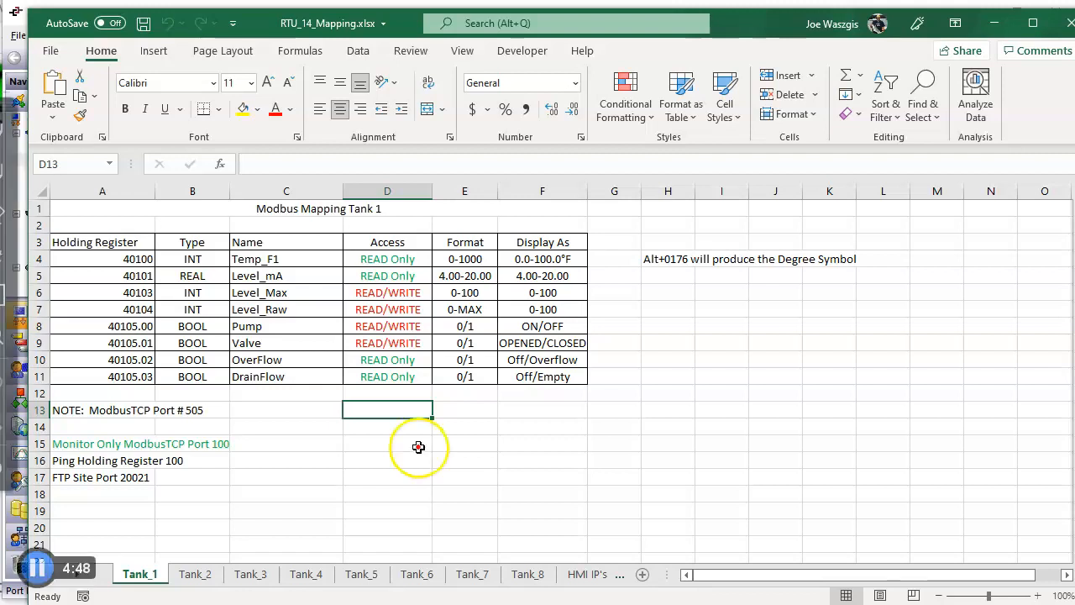
Step: Switch back to Crimson, set the RTU_14 device's TCP port to 505 and look over its remaining settings
{"action": "mouse_move", "coordinate": [524, 425]}
{"action": "left_mouse_down"}
{"action": "mouse_move", "coordinate": [290, 274]}
{"action": "mouse_move", "coordinate": [290, 261]}
{"action": "mouse_move", "coordinate": [224, 243]}
{"action": "mouse_move", "coordinate": [240, 269]}
{"action": "left_mouse_up"}
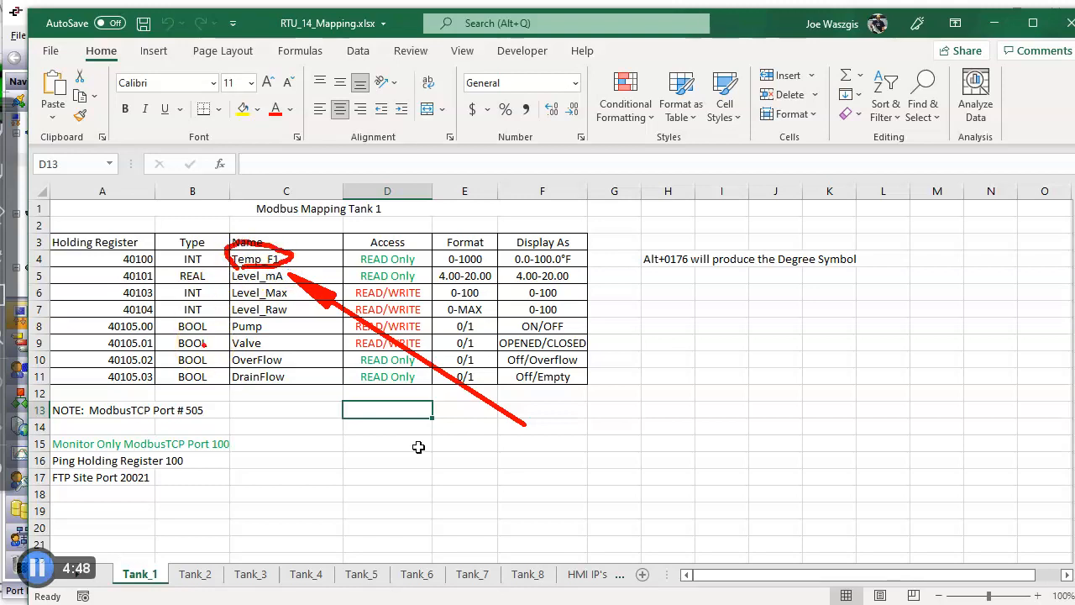
{"action": "key", "text": "Escape"}
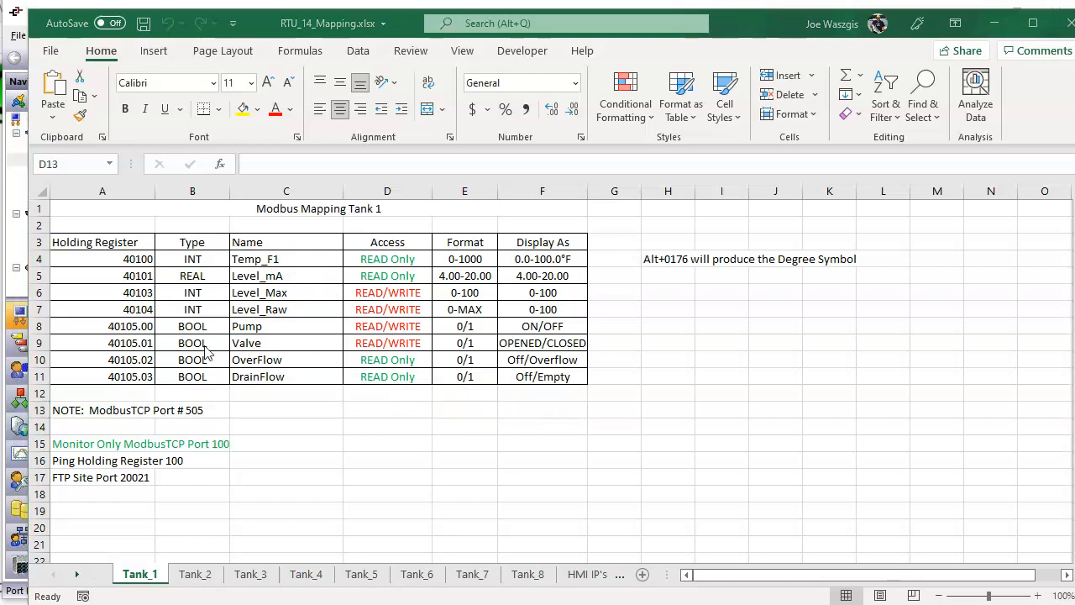
{"action": "mouse_move", "coordinate": [584, 430]}
{"action": "left_mouse_down"}
{"action": "mouse_move", "coordinate": [223, 420]}
{"action": "mouse_move", "coordinate": [153, 394]}
{"action": "left_mouse_up"}
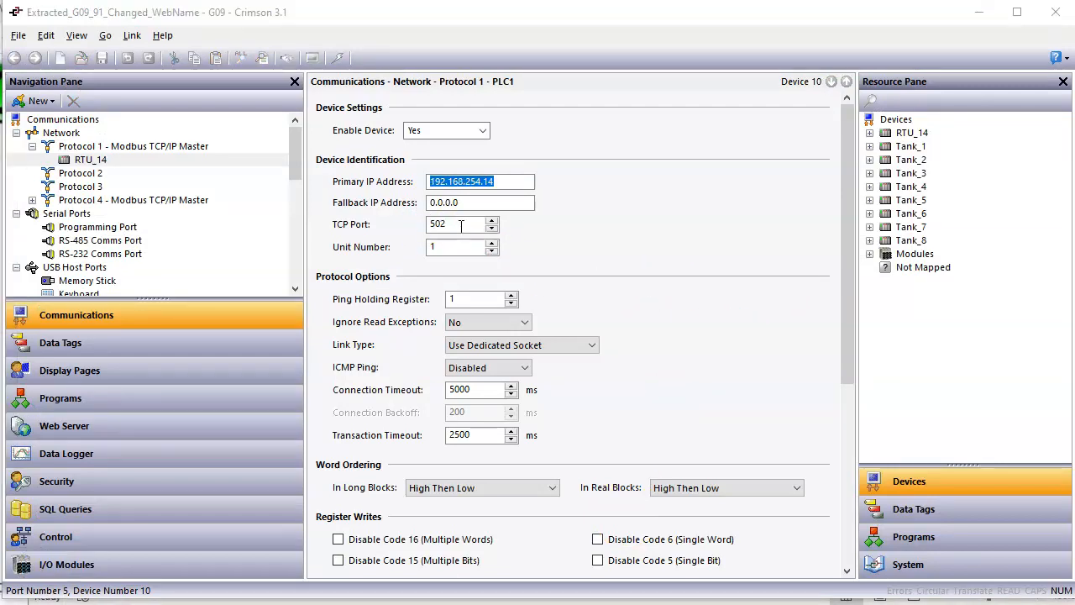
{"action": "left_click_drag", "start_coordinate": [461, 224], "coordinate": [390, 234]}
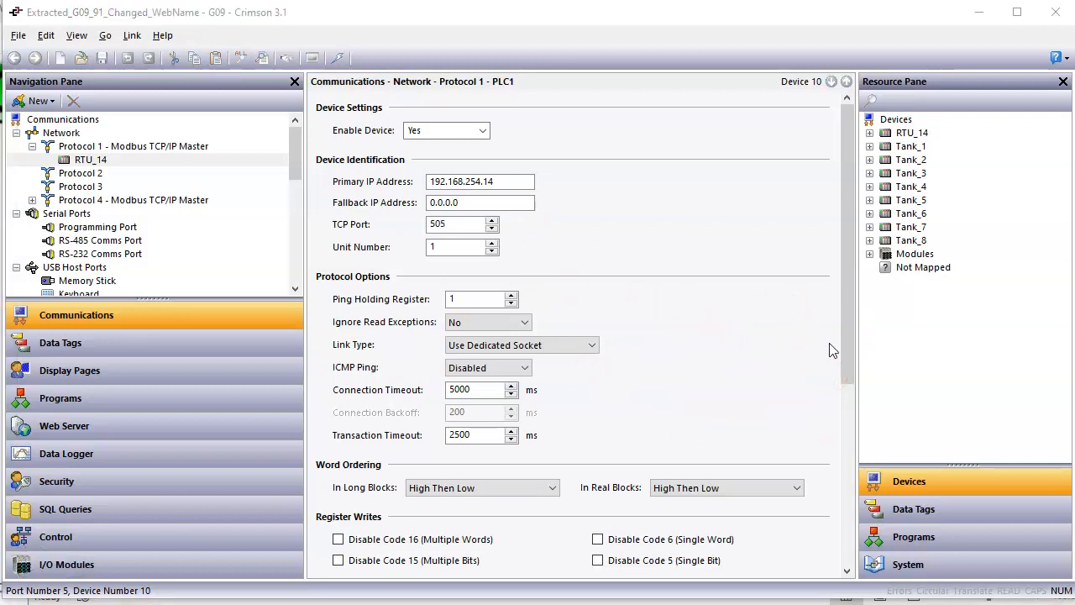
{"action": "mouse_move", "coordinate": [845, 359]}
{"action": "left_mouse_down"}
{"action": "mouse_move", "coordinate": [824, 493]}
{"action": "mouse_move", "coordinate": [836, 561]}
{"action": "left_mouse_up"}
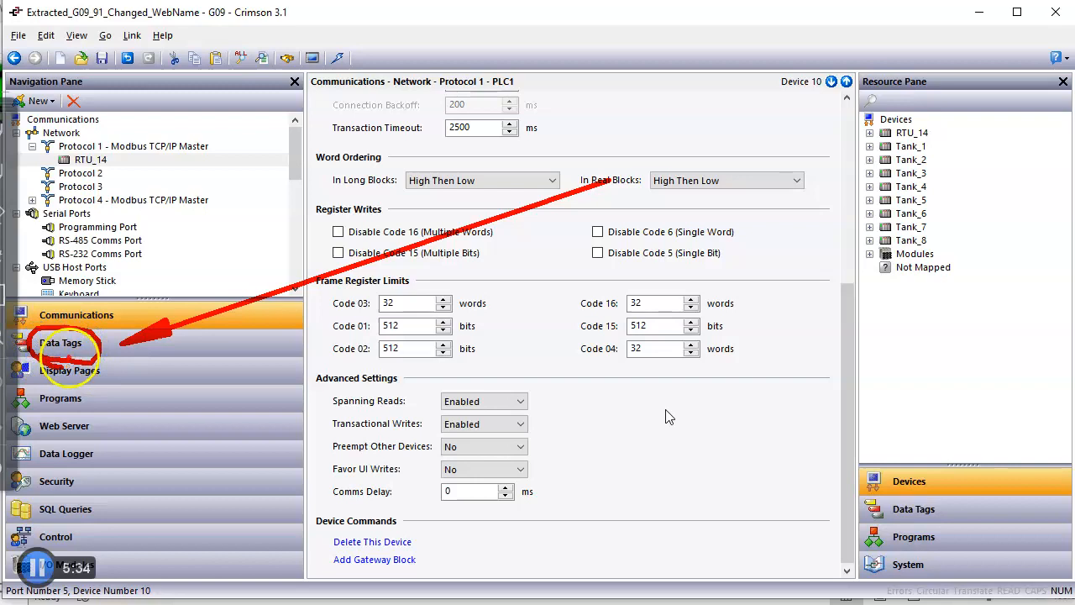
Step: Open the data tags and enlarge the tag list so that all tags down to the All_Tanks folder are visible
{"action": "left_click", "coordinate": [76, 344]}
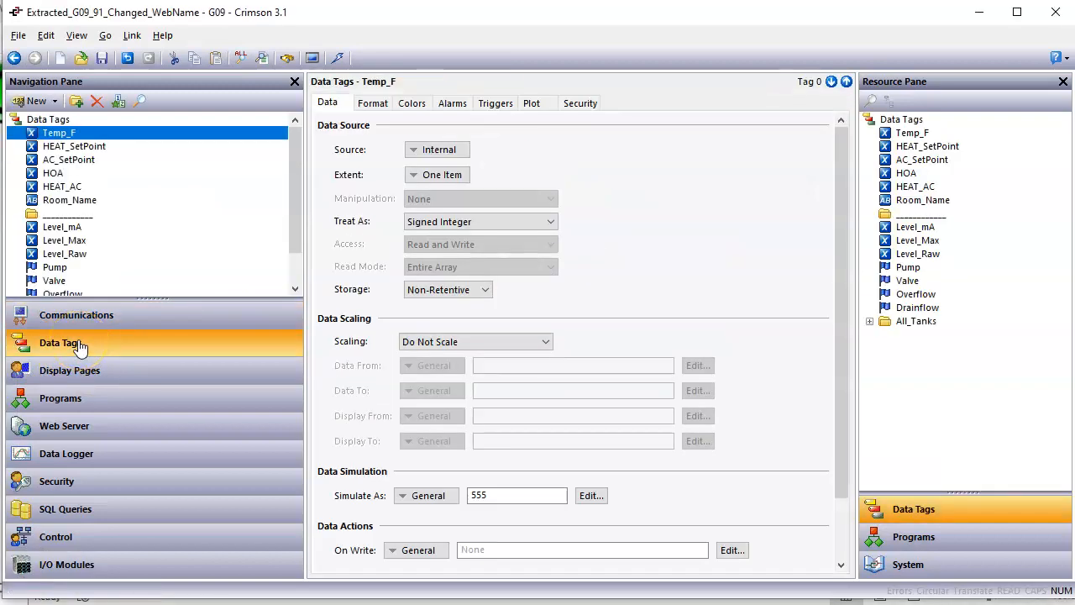
{"action": "left_click_drag", "start_coordinate": [103, 299], "coordinate": [92, 416]}
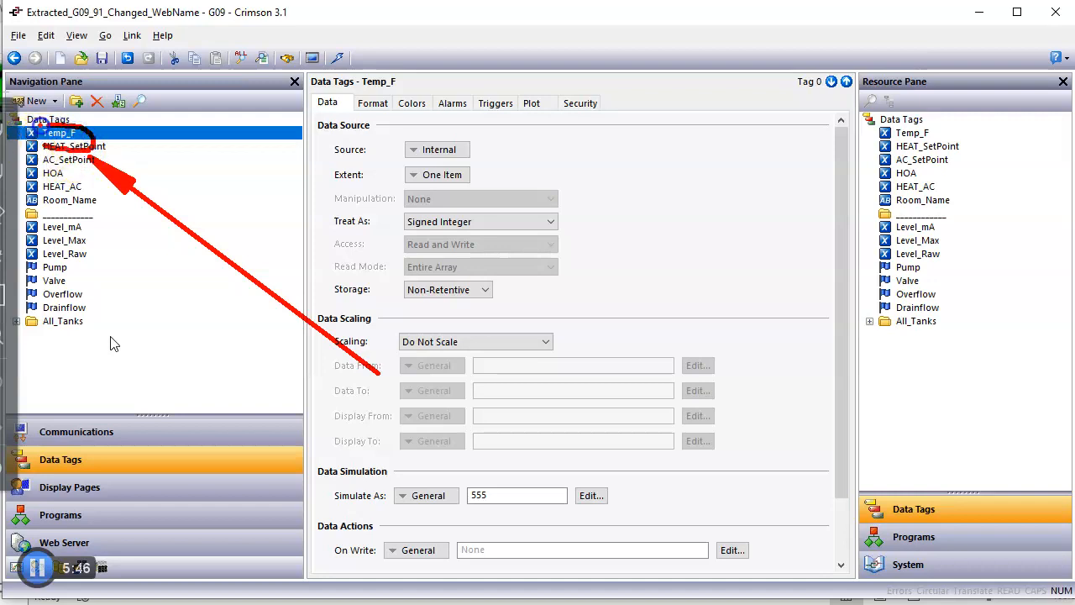
{"action": "left_click", "coordinate": [94, 134]}
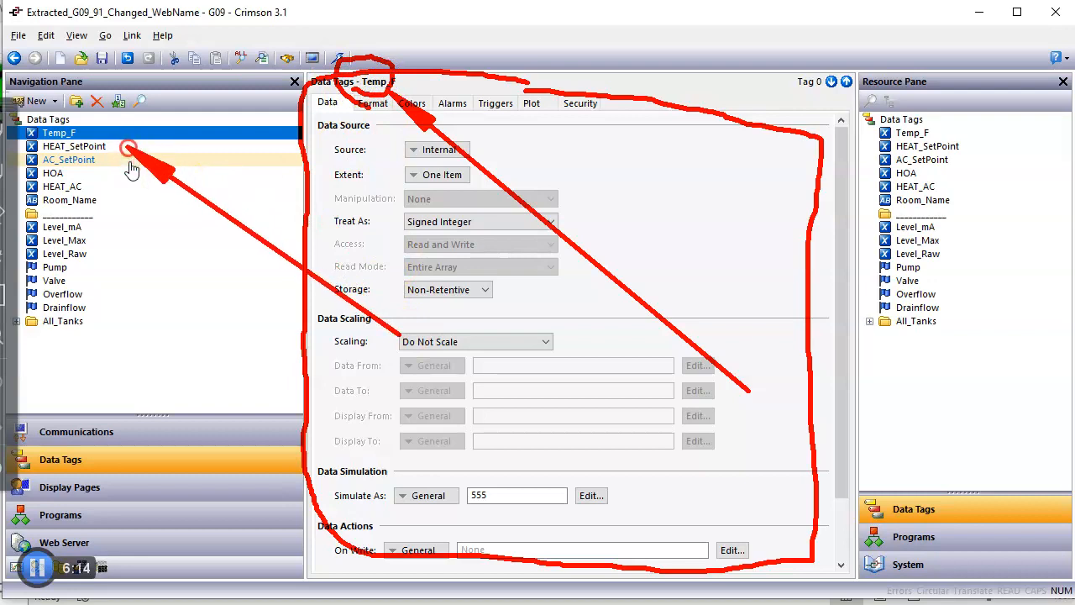
Step: View the data settings of the HEAT_SetPoint and AC_SetPoint tags, and return to the Temp_F tag
{"action": "left_click", "coordinate": [138, 145]}
{"action": "left_click", "coordinate": [139, 134]}
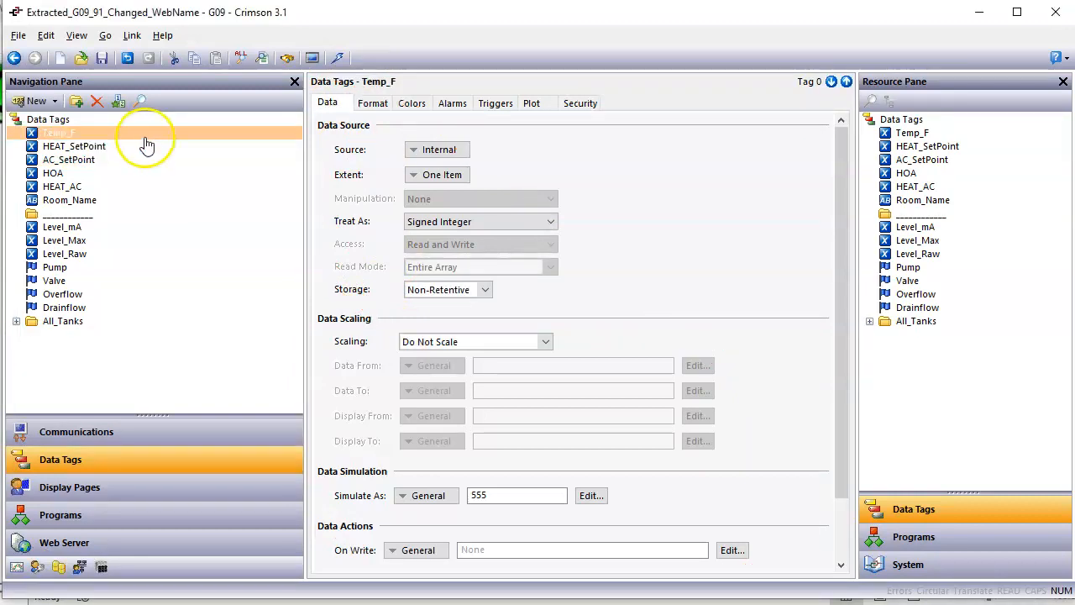
{"action": "left_click", "coordinate": [137, 148]}
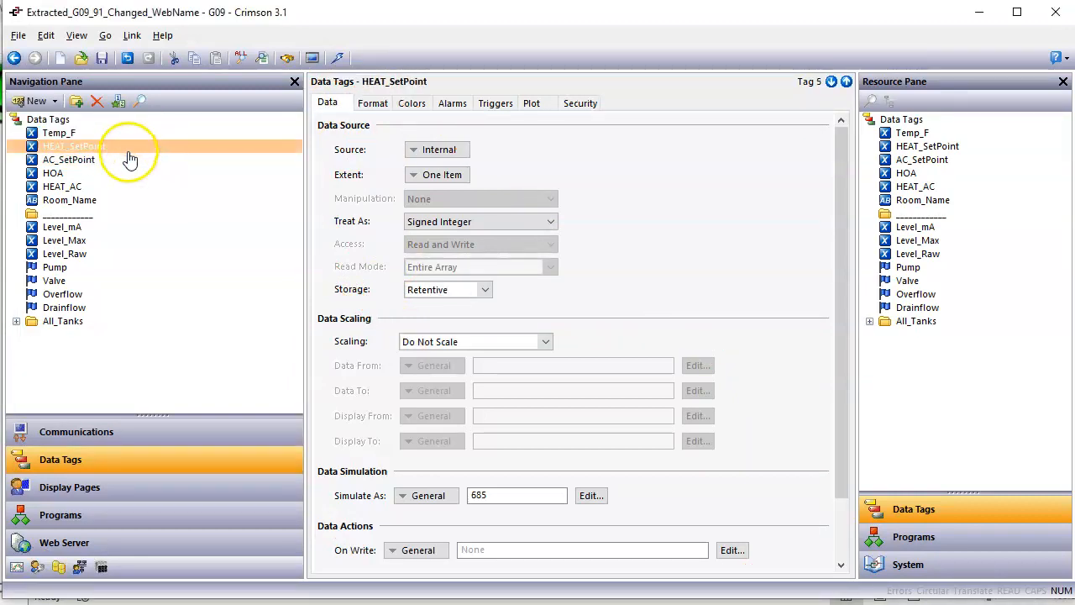
{"action": "left_click", "coordinate": [127, 168]}
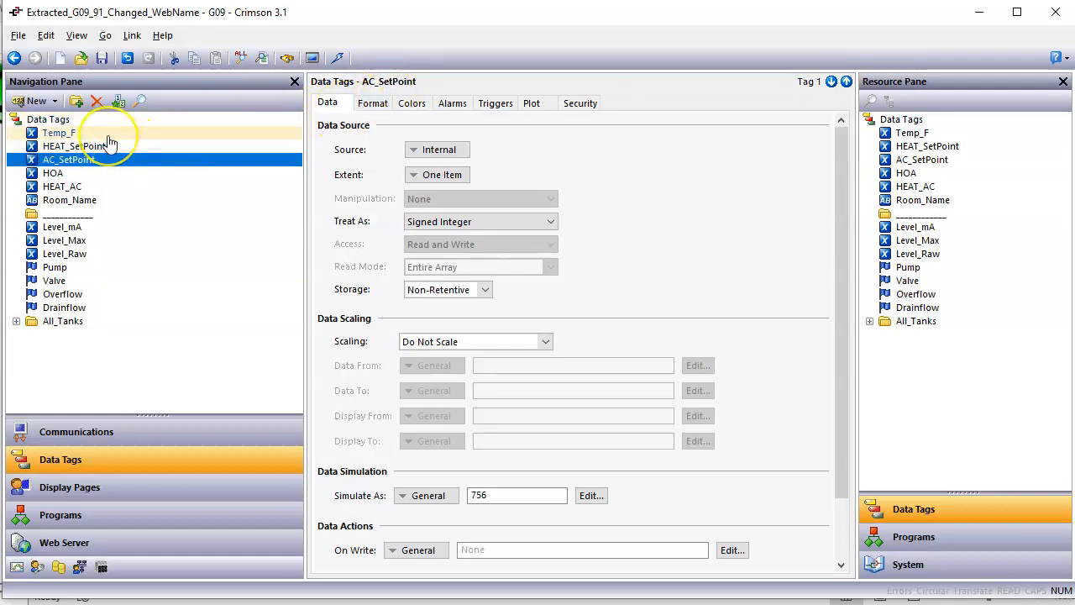
{"action": "left_click", "coordinate": [108, 136]}
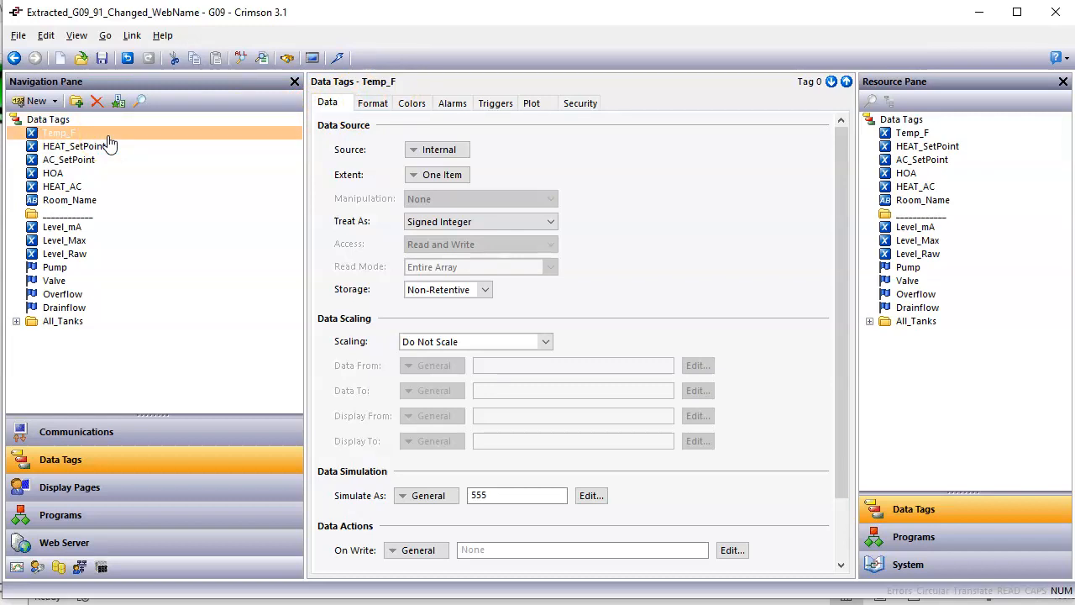
Step: Switch to the RTU_14_Mapping.xlsx workbook in Excel and look up the holding register of Temp_F1 on the Tank_1 sheet
{"action": "left_click", "coordinate": [651, 604]}
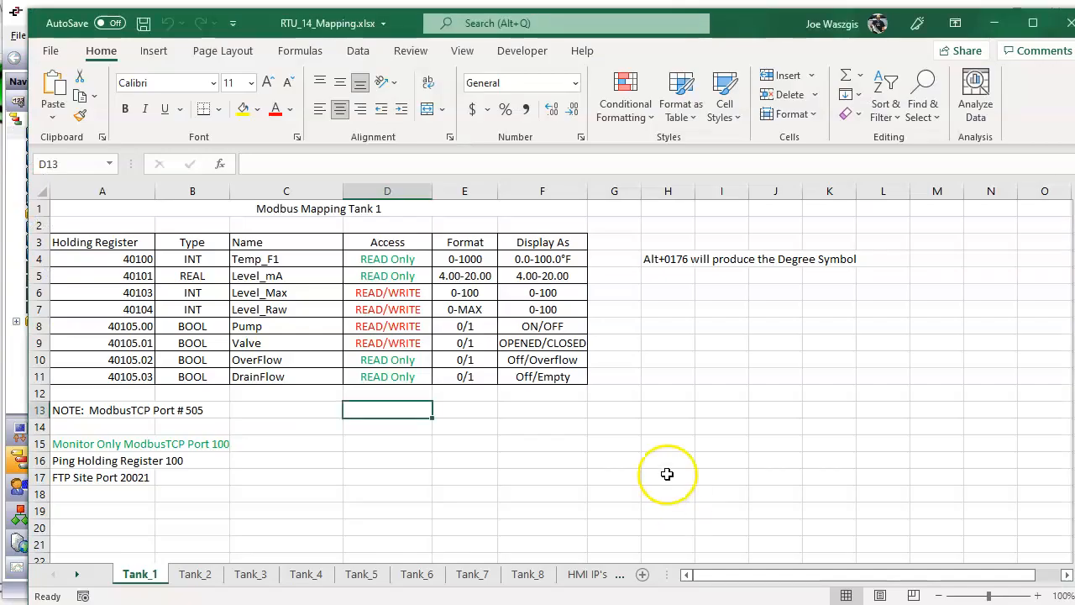
{"action": "key", "text": "alt+d"}
{"action": "mouse_move", "coordinate": [499, 456]}
{"action": "left_mouse_down"}
{"action": "mouse_move", "coordinate": [436, 455]}
{"action": "mouse_move", "coordinate": [143, 255]}
{"action": "mouse_move", "coordinate": [180, 276]}
{"action": "mouse_move", "coordinate": [176, 261]}
{"action": "mouse_move", "coordinate": [126, 241]}
{"action": "mouse_move", "coordinate": [149, 346]}
{"action": "mouse_move", "coordinate": [158, 280]}
{"action": "mouse_move", "coordinate": [155, 259]}
{"action": "mouse_move", "coordinate": [135, 255]}
{"action": "mouse_move", "coordinate": [155, 269]}
{"action": "left_mouse_up"}
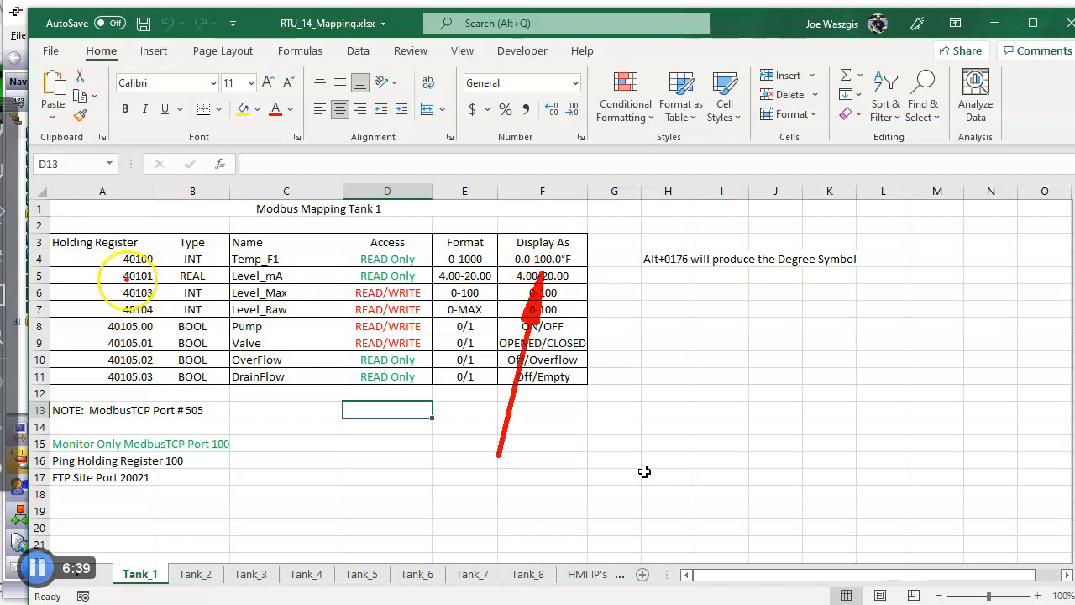
{"action": "mouse_move", "coordinate": [124, 274]}
{"action": "left_mouse_down"}
{"action": "mouse_move", "coordinate": [161, 252]}
{"action": "mouse_move", "coordinate": [131, 263]}
{"action": "left_mouse_up"}
{"action": "key", "text": "Escape"}
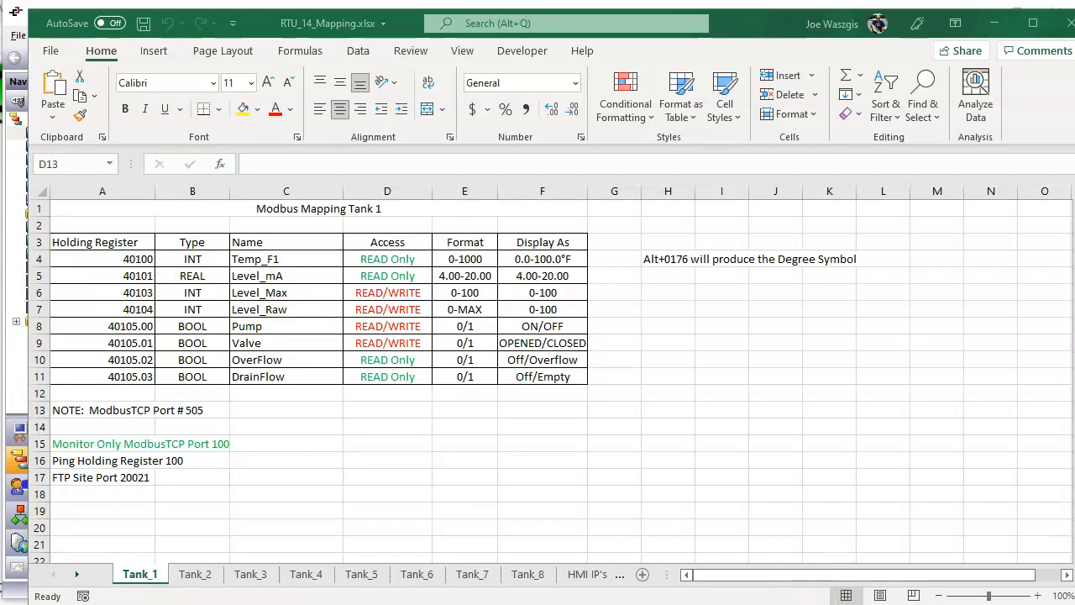
Step: Back in Crimson, choose the RTU_14 device as the data source of the Temp_F tag
{"action": "key", "text": "alt+Tab"}
{"action": "key", "text": "alt+z"}
{"action": "mouse_move", "coordinate": [309, 453]}
{"action": "left_mouse_down"}
{"action": "mouse_move", "coordinate": [409, 233]}
{"action": "mouse_move", "coordinate": [420, 178]}
{"action": "mouse_move", "coordinate": [479, 162]}
{"action": "mouse_move", "coordinate": [383, 148]}
{"action": "left_mouse_up"}
{"action": "key", "text": "alt+z"}
{"action": "left_click", "coordinate": [436, 152]}
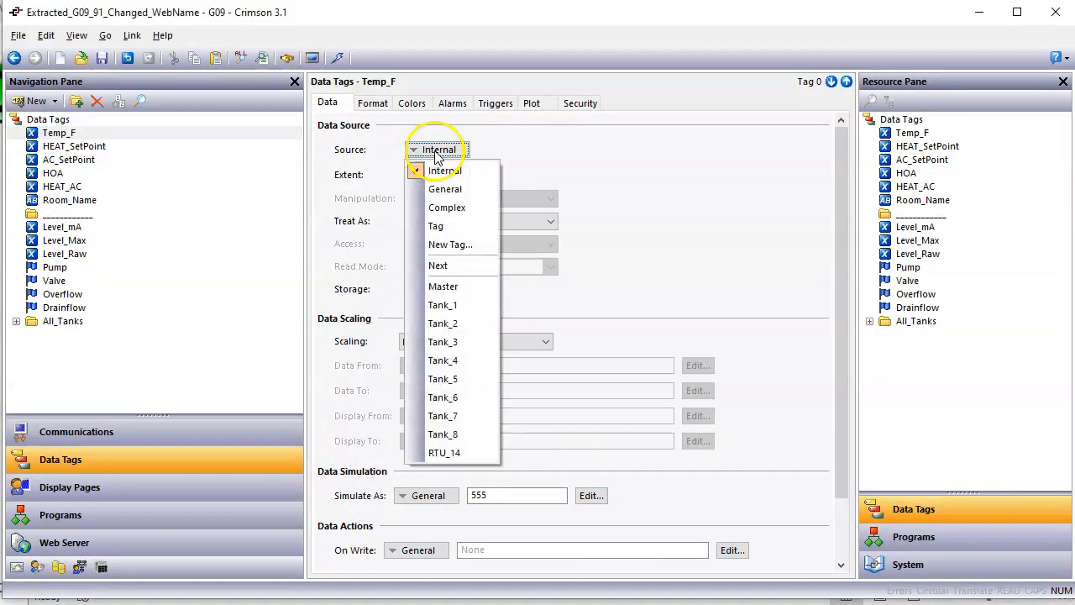
{"action": "left_click", "coordinate": [467, 454]}
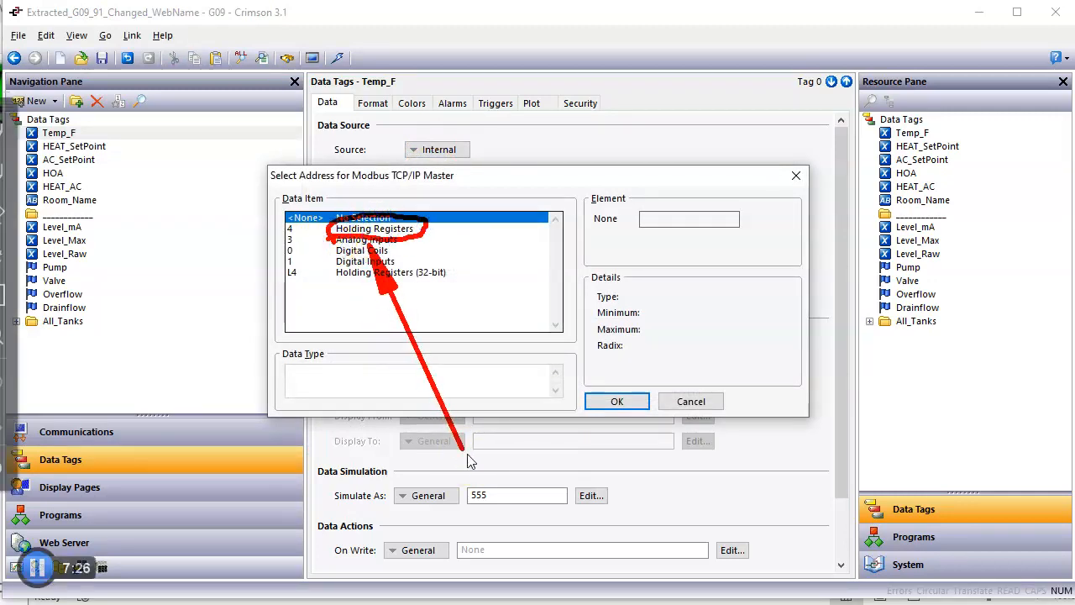
Step: Look through the available Modbus data items for Temp_F's address, and settle on the 16-bit Holding Registers
{"action": "left_click", "coordinate": [370, 229]}
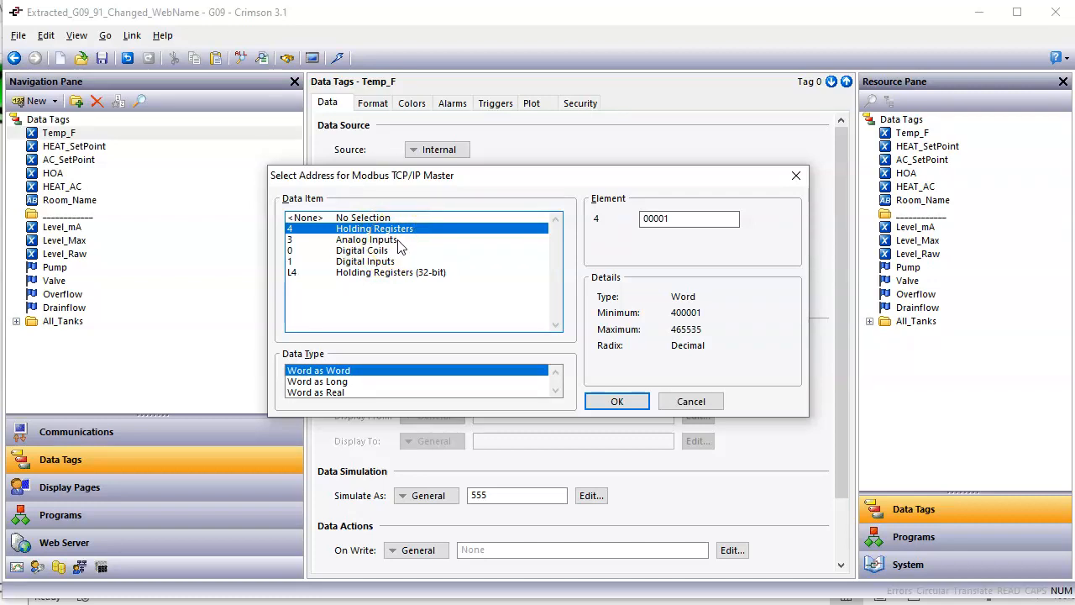
{"action": "left_click", "coordinate": [400, 243]}
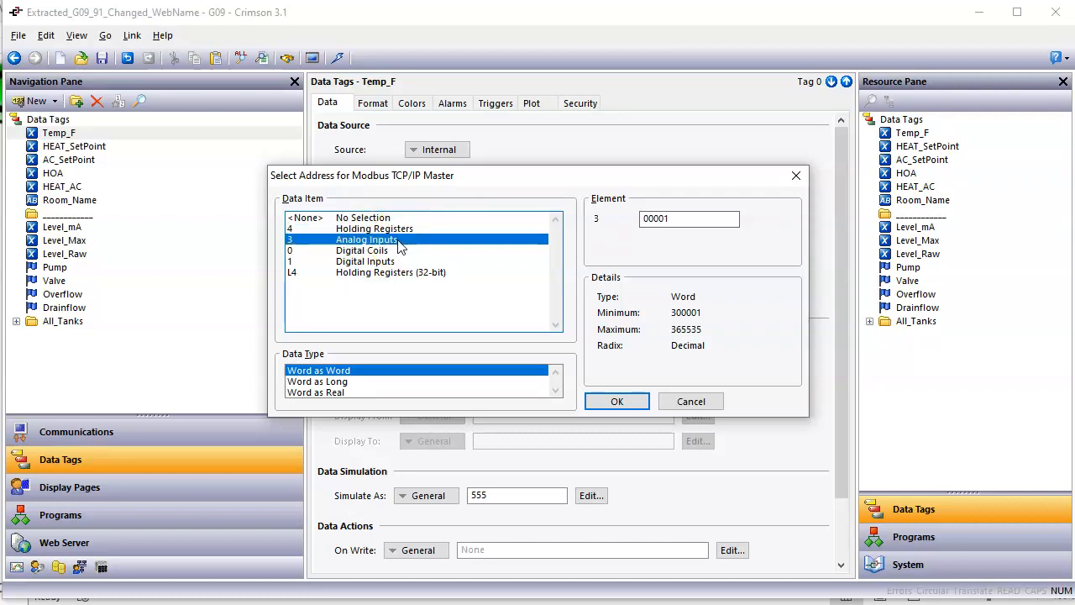
{"action": "left_click", "coordinate": [398, 252]}
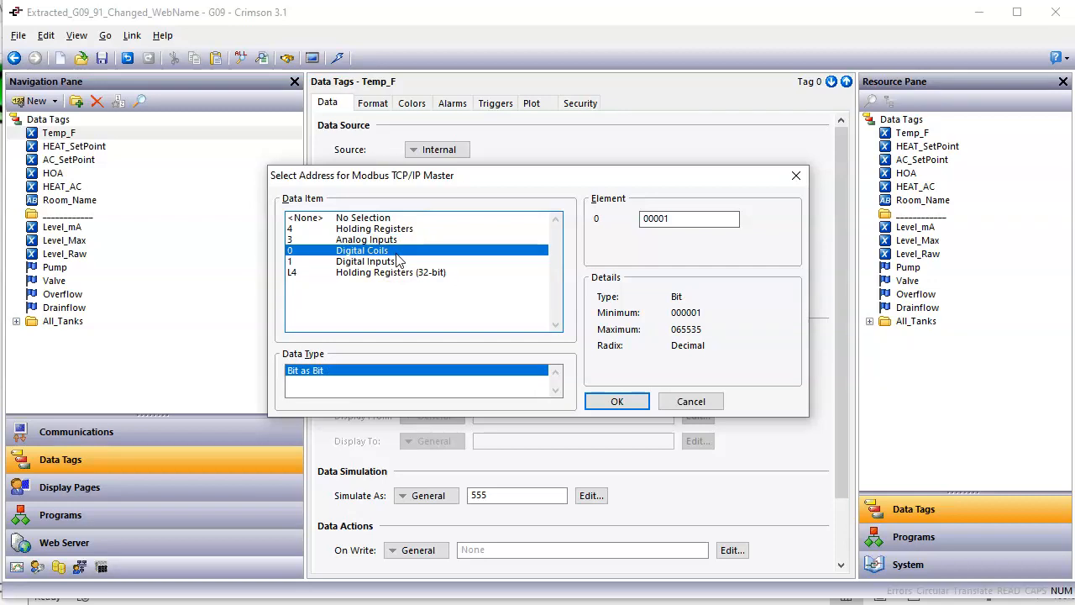
{"action": "left_click", "coordinate": [394, 261]}
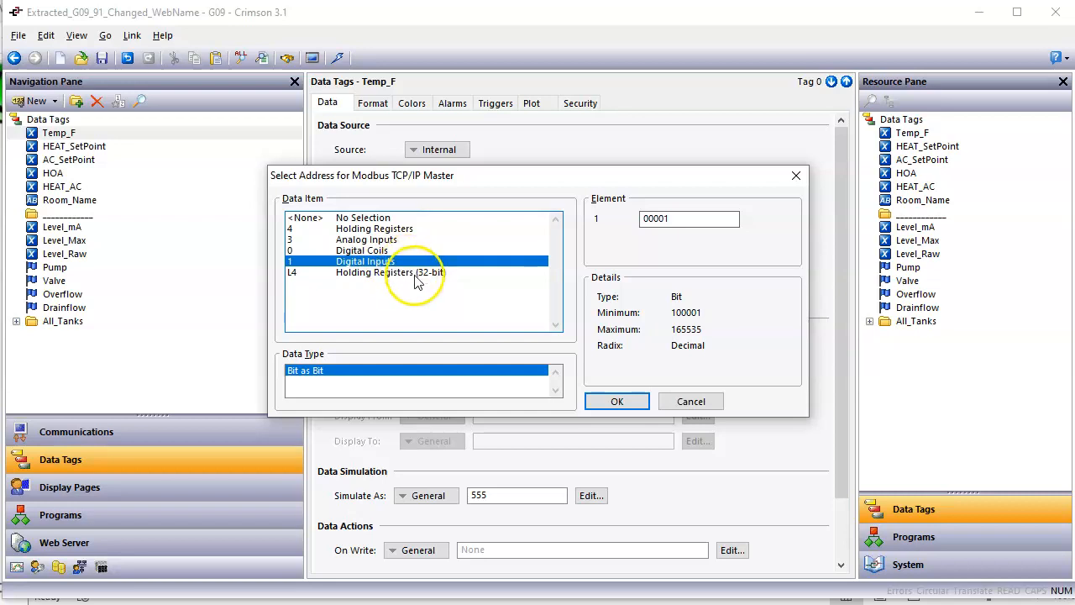
{"action": "left_click", "coordinate": [417, 276]}
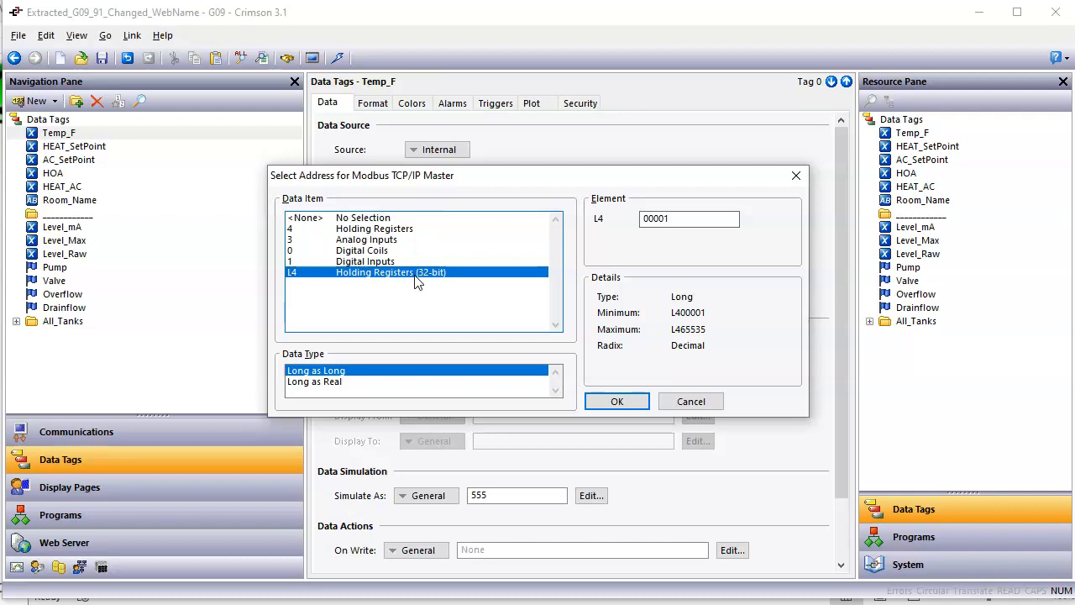
{"action": "left_click", "coordinate": [393, 229]}
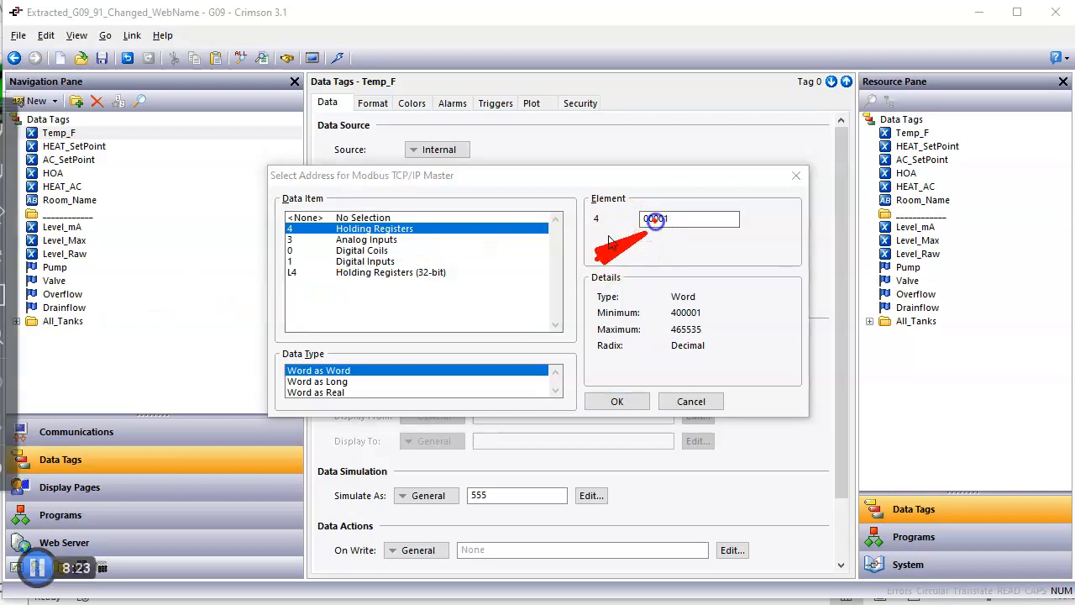
Step: Set the holding register element to 100, keep the data type Word as Word, and accept the address
{"action": "left_click", "coordinate": [683, 215]}
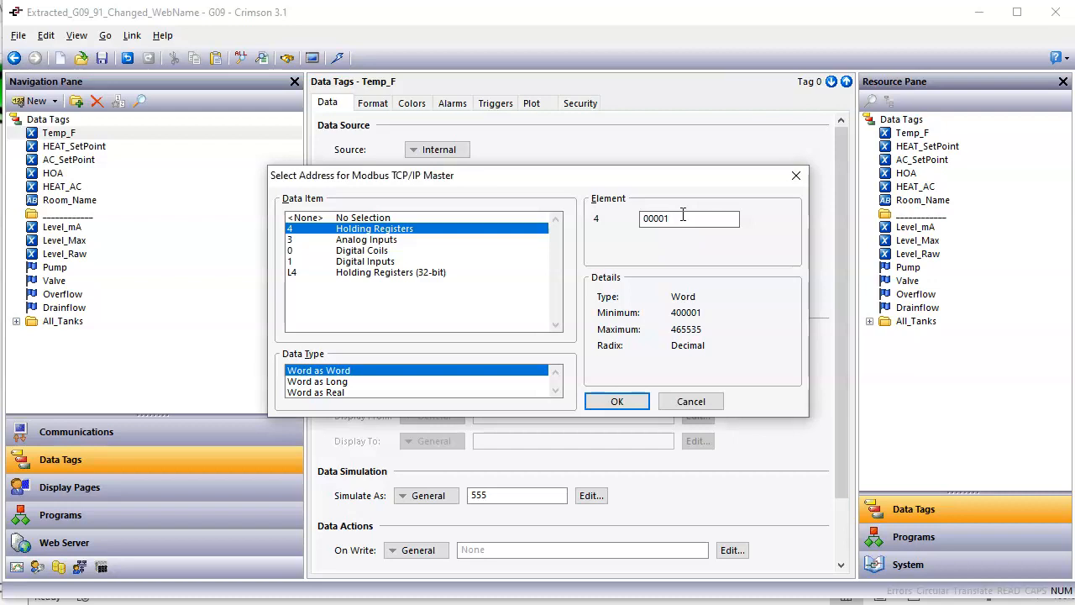
{"action": "key", "text": "BackSpace"}
{"action": "key", "text": "BackSpace"}
{"action": "key", "text": "BackSpace"}
{"action": "type", "text": "100"}
{"action": "key", "text": "BackSpace"}
{"action": "key", "text": "BackSpace"}
{"action": "key", "text": "BackSpace"}
{"action": "key", "text": "BackSpace"}
{"action": "key", "text": "BackSpace"}
{"action": "type", "text": "100"}
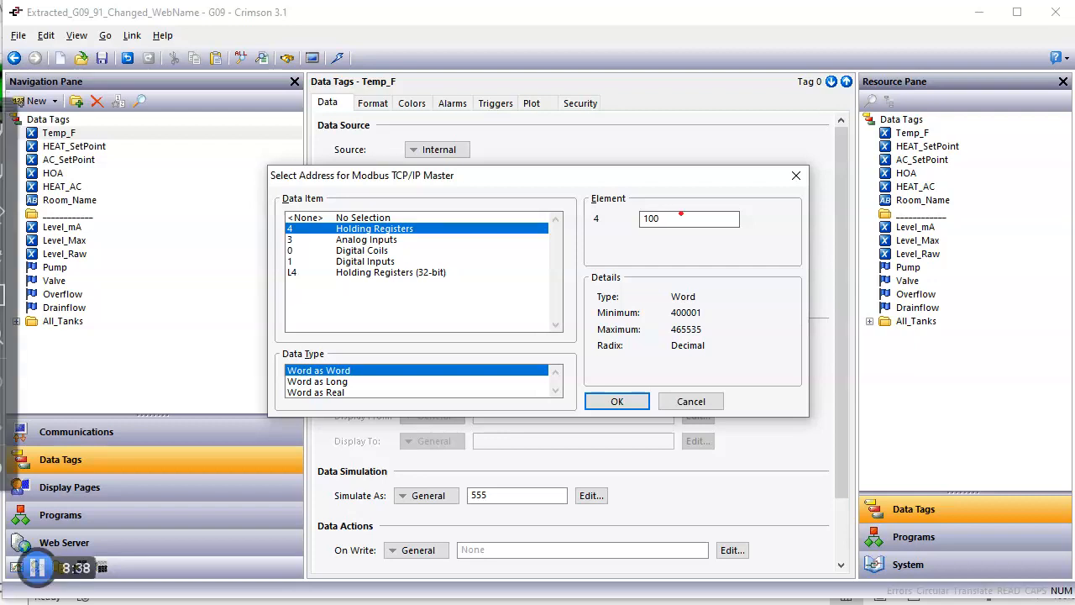
{"action": "left_click_drag", "start_coordinate": [753, 244], "coordinate": [420, 370]}
{"action": "mouse_move", "coordinate": [281, 382]}
{"action": "left_mouse_down"}
{"action": "mouse_move", "coordinate": [378, 346]}
{"action": "mouse_move", "coordinate": [279, 376]}
{"action": "left_mouse_up"}
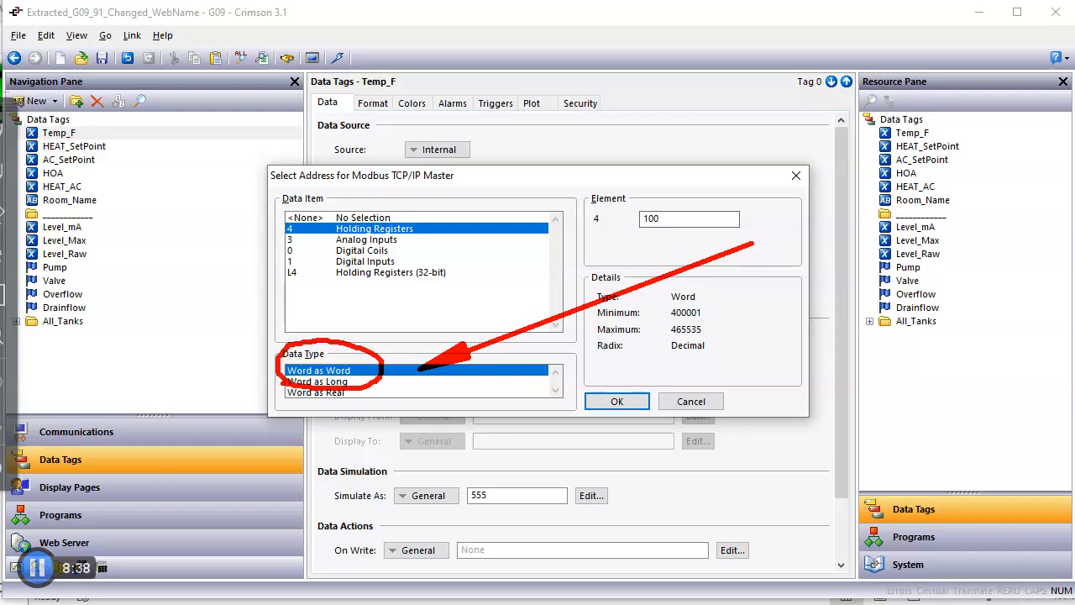
{"action": "key", "text": "Escape"}
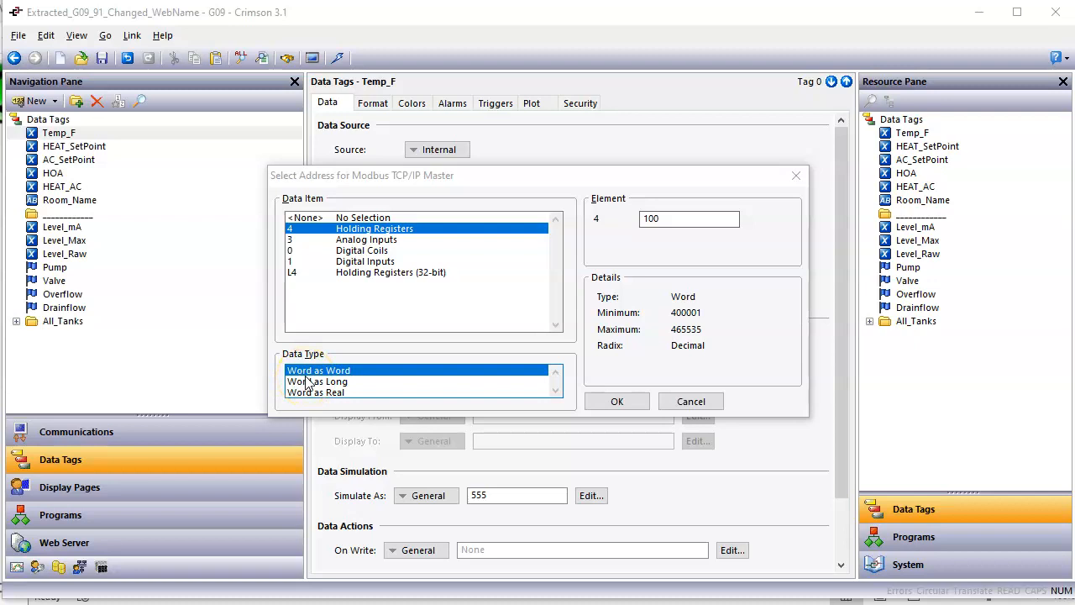
{"action": "key", "text": "alt+d"}
{"action": "mouse_move", "coordinate": [430, 307]}
{"action": "left_mouse_down"}
{"action": "mouse_move", "coordinate": [660, 308]}
{"action": "mouse_move", "coordinate": [668, 322]}
{"action": "mouse_move", "coordinate": [622, 400]}
{"action": "left_mouse_up"}
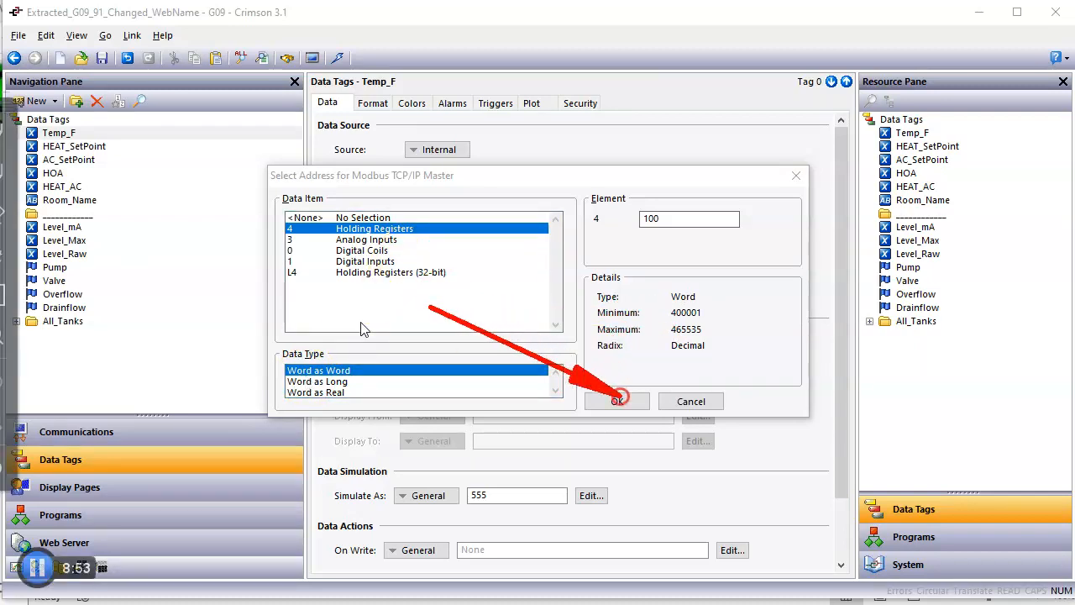
{"action": "key", "text": "Escape"}
{"action": "left_click", "coordinate": [620, 402]}
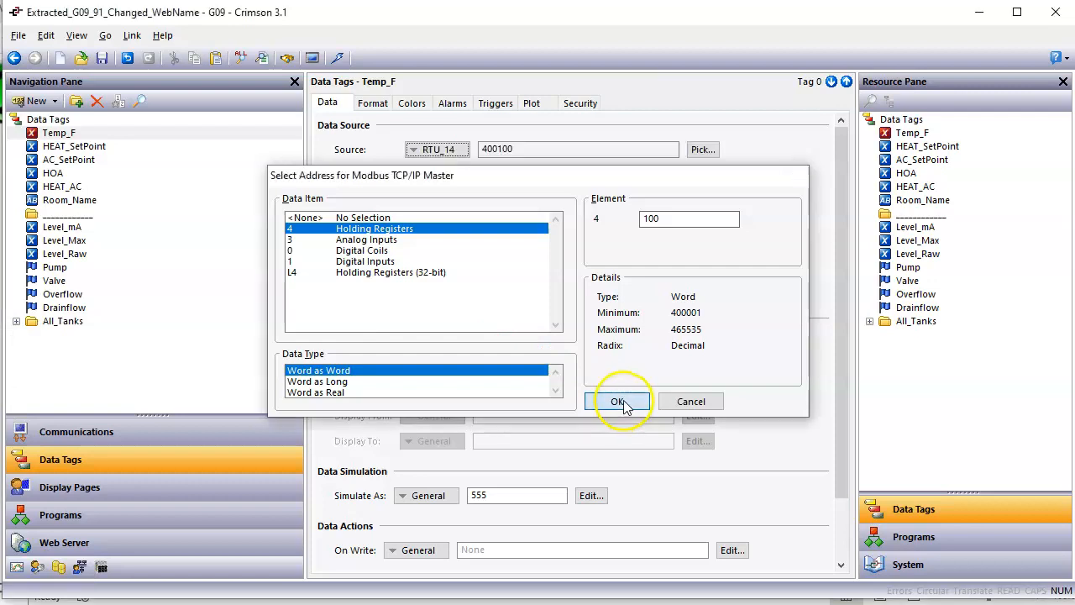
Step: Check Temp_F1's access type in the Excel mapping, and set the Temp_F tag's access in Crimson to Read Only
{"action": "key", "text": "alt+d"}
{"action": "mouse_move", "coordinate": [611, 407]}
{"action": "left_mouse_down"}
{"action": "mouse_move", "coordinate": [490, 176]}
{"action": "mouse_move", "coordinate": [490, 161]}
{"action": "mouse_move", "coordinate": [506, 156]}
{"action": "mouse_move", "coordinate": [488, 158]}
{"action": "left_mouse_up"}
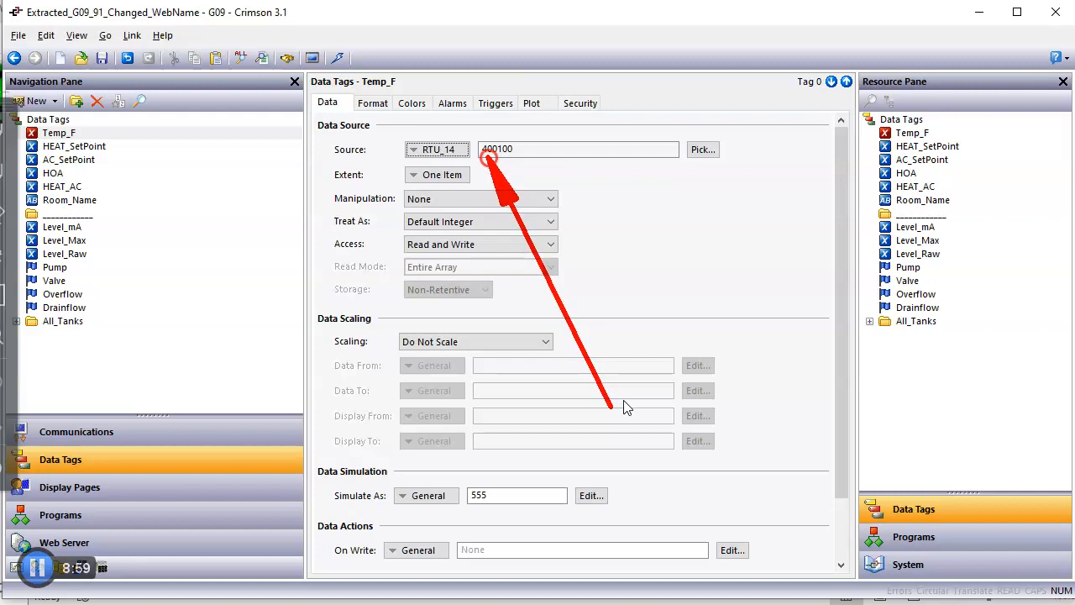
{"action": "mouse_move", "coordinate": [488, 158]}
{"action": "left_mouse_down"}
{"action": "mouse_move", "coordinate": [496, 176]}
{"action": "mouse_move", "coordinate": [101, 181]}
{"action": "mouse_move", "coordinate": [49, 144]}
{"action": "mouse_move", "coordinate": [541, 199]}
{"action": "mouse_move", "coordinate": [463, 256]}
{"action": "mouse_move", "coordinate": [494, 262]}
{"action": "mouse_move", "coordinate": [433, 214]}
{"action": "mouse_move", "coordinate": [415, 271]}
{"action": "mouse_move", "coordinate": [427, 271]}
{"action": "left_mouse_up"}
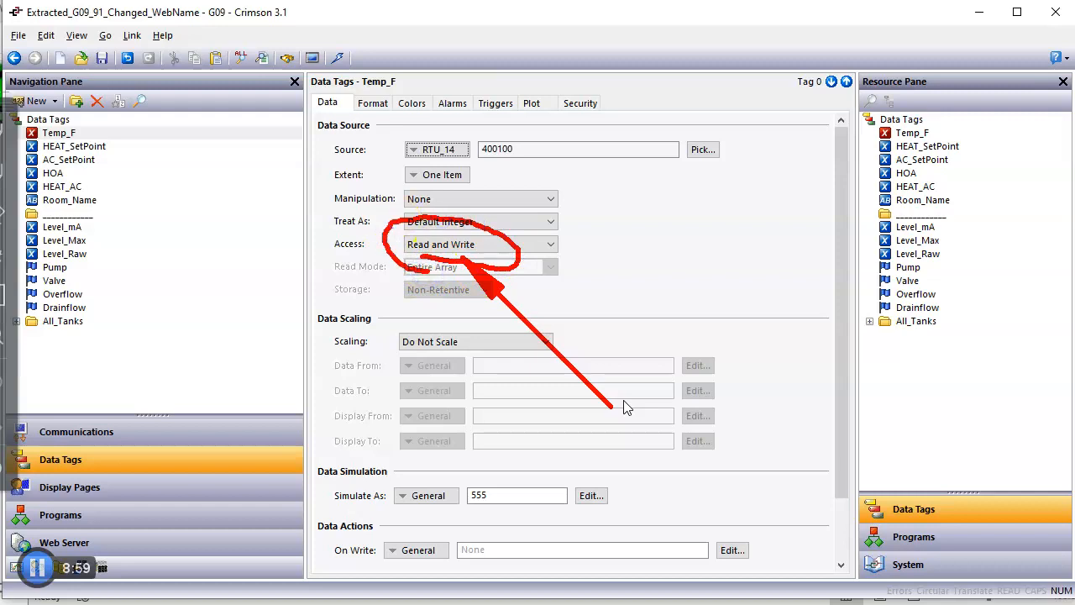
{"action": "key", "text": "Escape"}
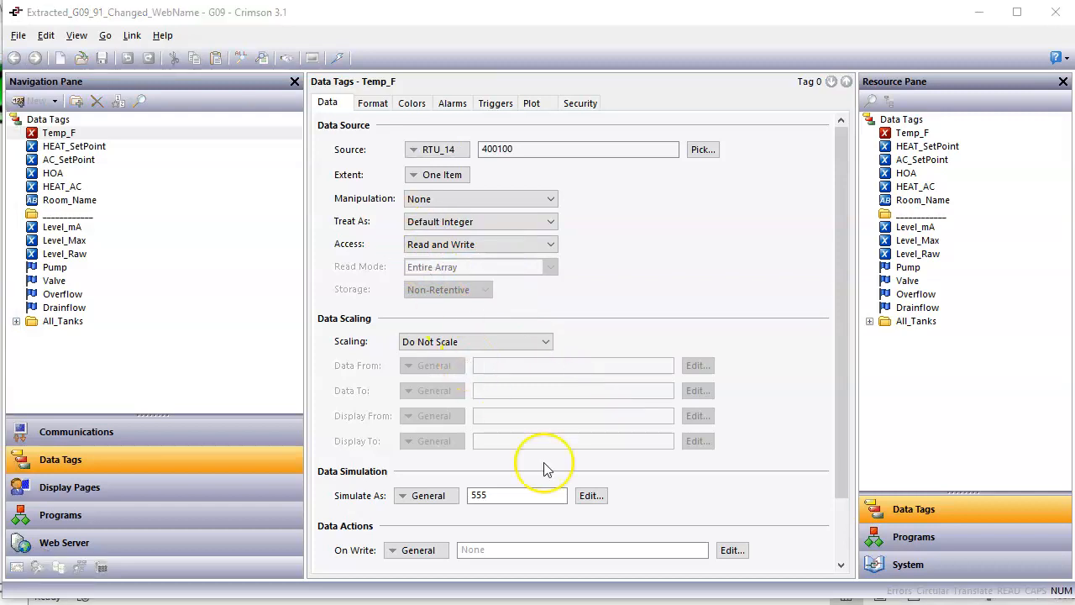
{"action": "key", "text": "alt+Tab"}
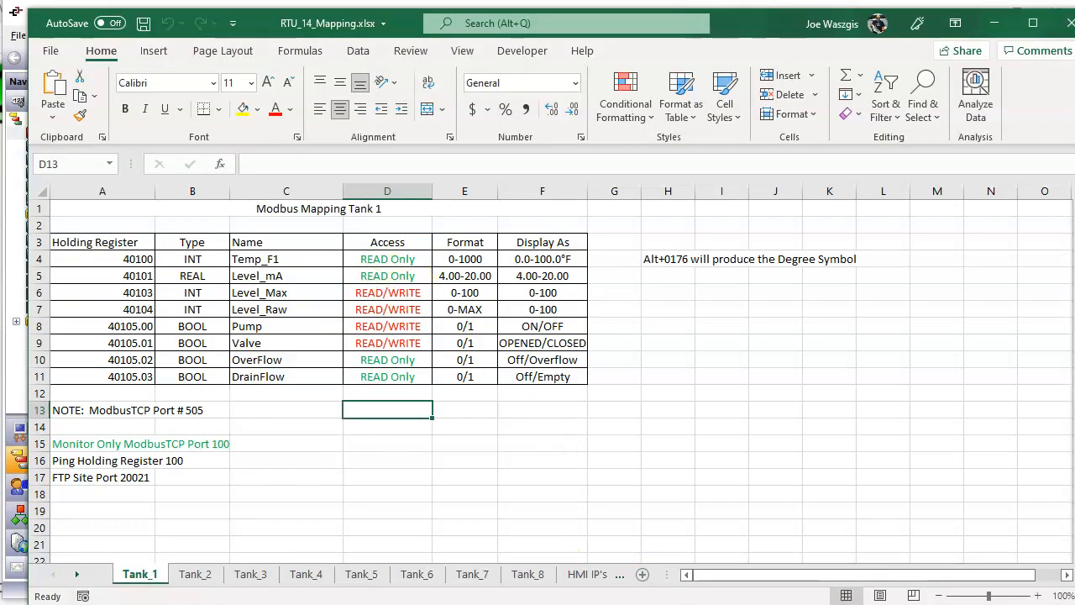
{"action": "key", "text": "alt+Tab"}
{"action": "left_click", "coordinate": [532, 244]}
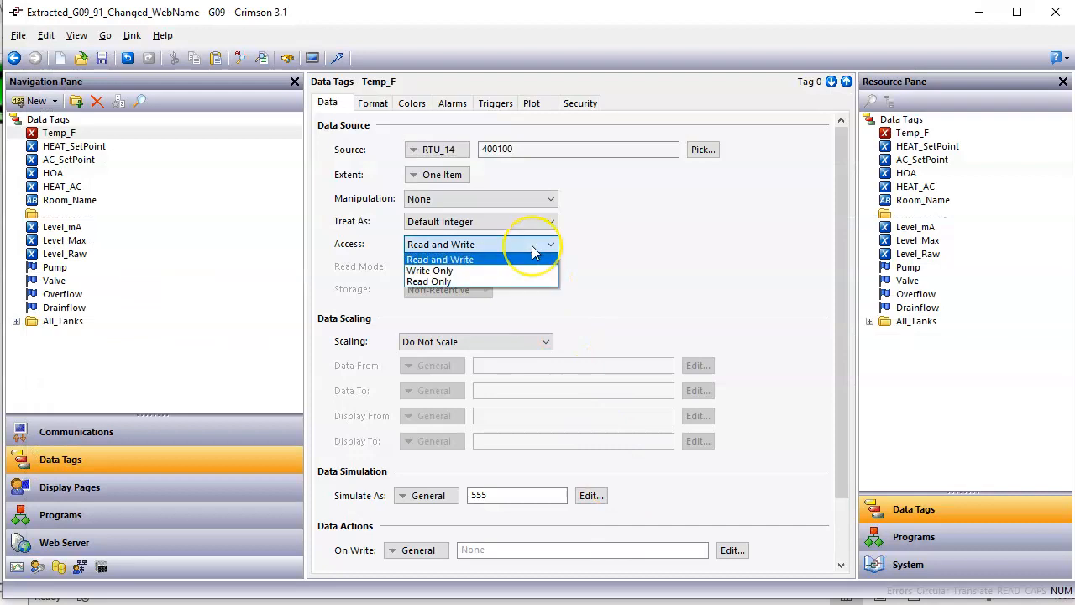
{"action": "left_click", "coordinate": [507, 286]}
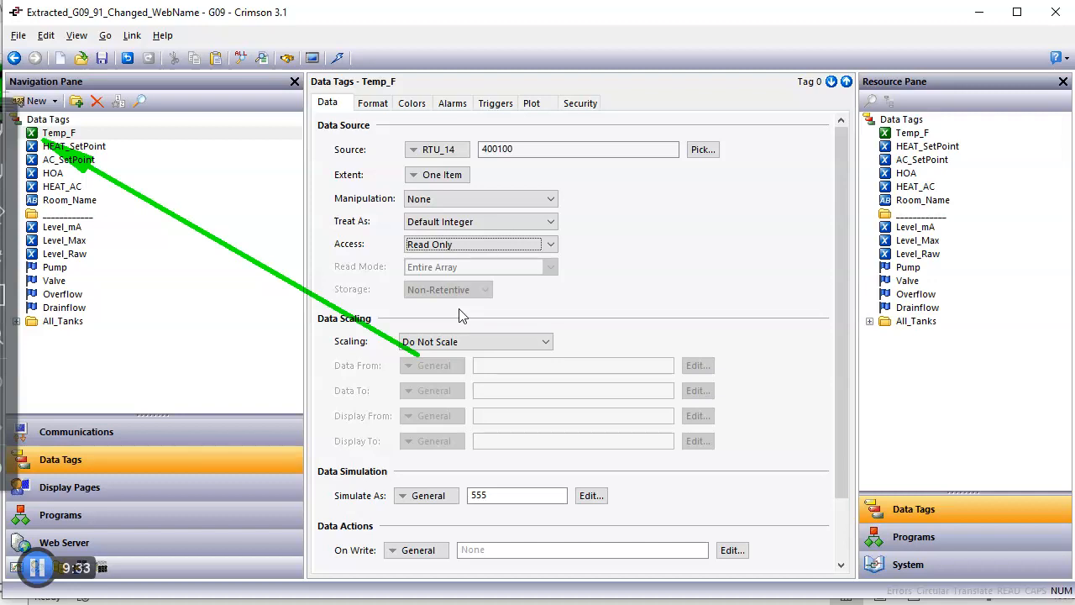
{"action": "key", "text": "Escape"}
{"action": "left_click", "coordinate": [206, 206]}
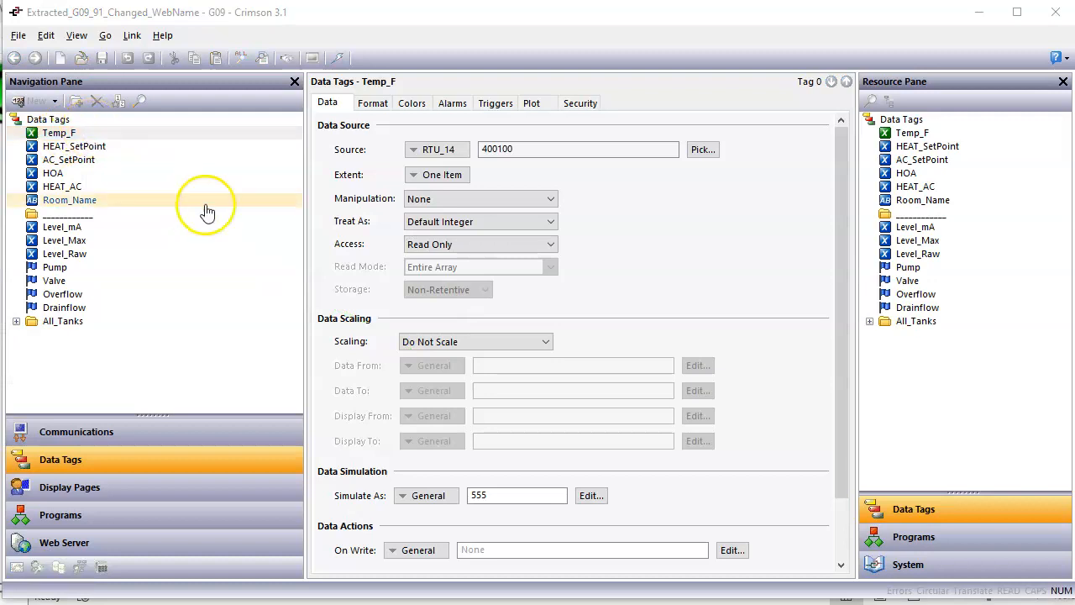
{"action": "mouse_move", "coordinate": [810, 212]}
{"action": "left_mouse_down"}
{"action": "mouse_move", "coordinate": [670, 249]}
{"action": "mouse_move", "coordinate": [496, 475]}
{"action": "left_mouse_up"}
{"action": "mouse_move", "coordinate": [348, 514]}
{"action": "left_mouse_down"}
{"action": "mouse_move", "coordinate": [446, 516]}
{"action": "mouse_move", "coordinate": [439, 440]}
{"action": "mouse_move", "coordinate": [284, 480]}
{"action": "mouse_move", "coordinate": [374, 527]}
{"action": "left_mouse_up"}
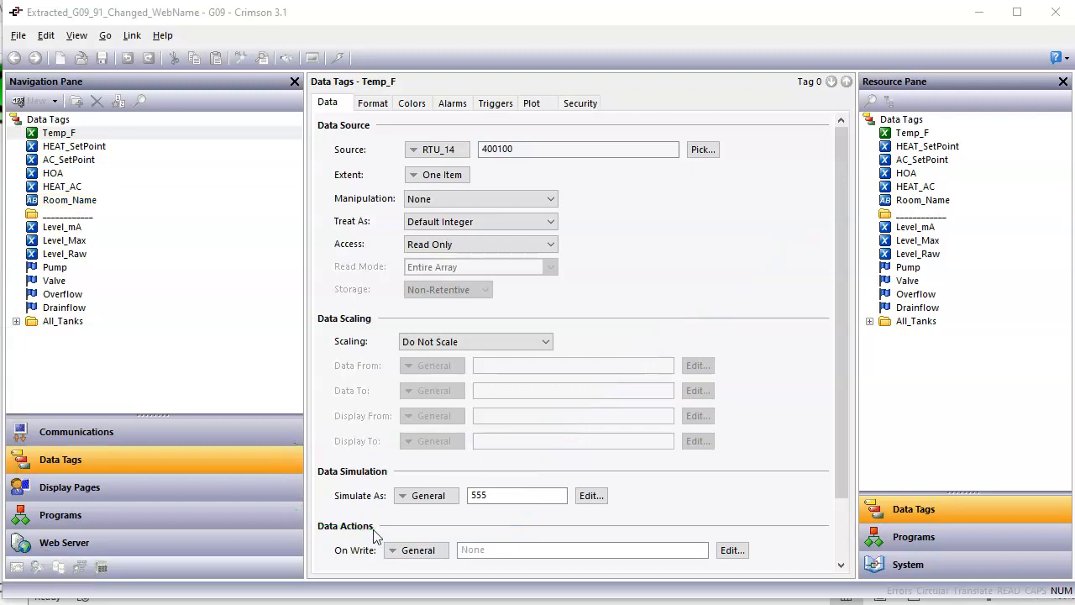
Step: Set the Temp_F tag's simulated value to 777
{"action": "double_click", "coordinate": [504, 498]}
{"action": "type", "text": "777"}
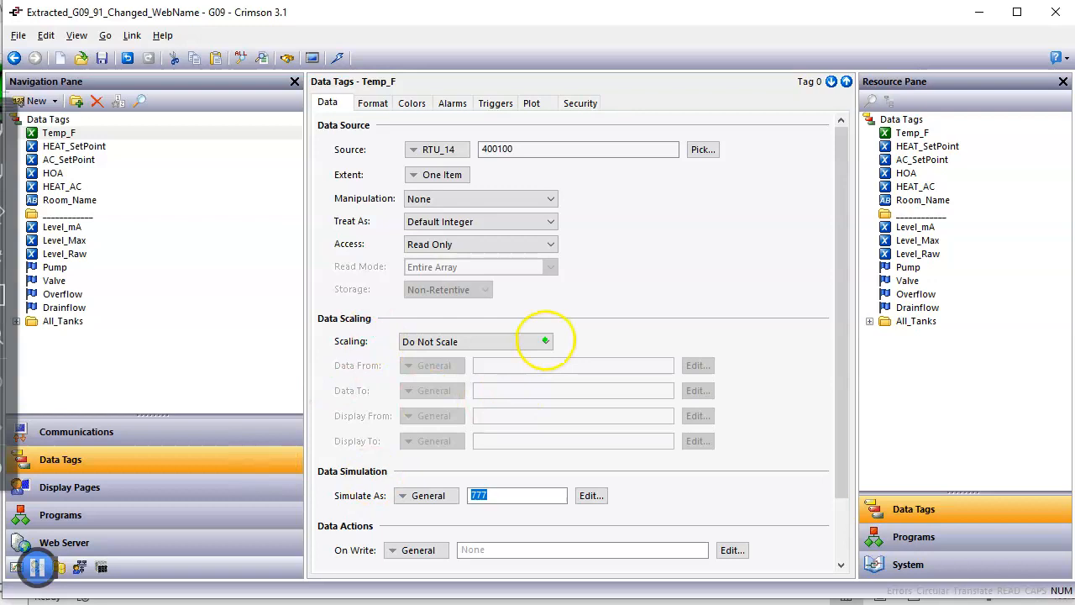
{"action": "mouse_move", "coordinate": [638, 231]}
{"action": "left_mouse_down"}
{"action": "mouse_move", "coordinate": [216, 384]}
{"action": "mouse_move", "coordinate": [123, 485]}
{"action": "left_mouse_up"}
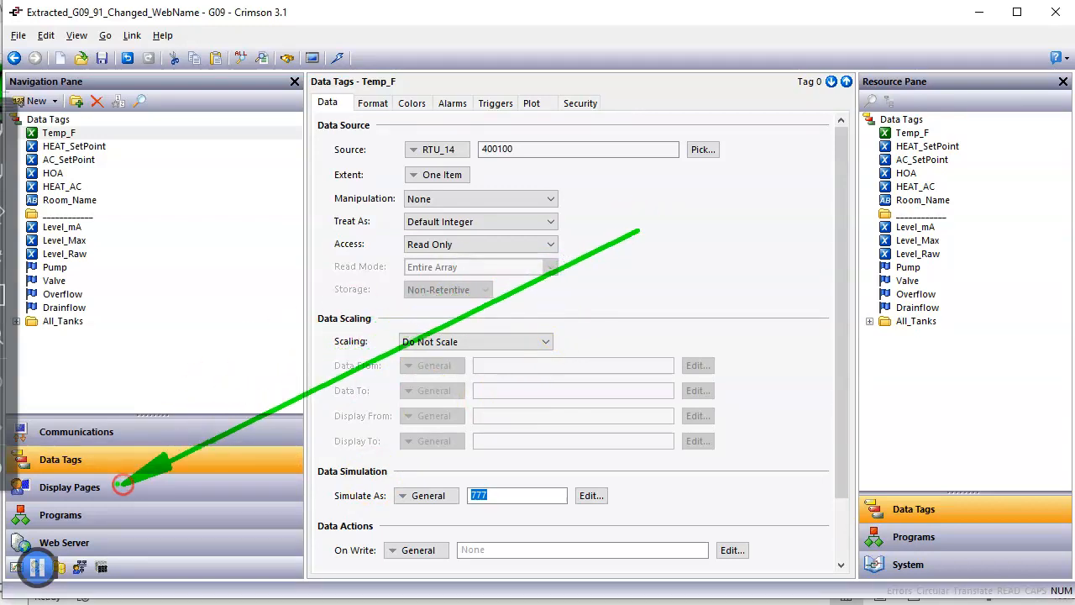
{"action": "mouse_move", "coordinate": [33, 502]}
{"action": "left_mouse_down"}
{"action": "mouse_move", "coordinate": [130, 476]}
{"action": "mouse_move", "coordinate": [40, 480]}
{"action": "mouse_move", "coordinate": [52, 504]}
{"action": "mouse_move", "coordinate": [65, 494]}
{"action": "left_mouse_up"}
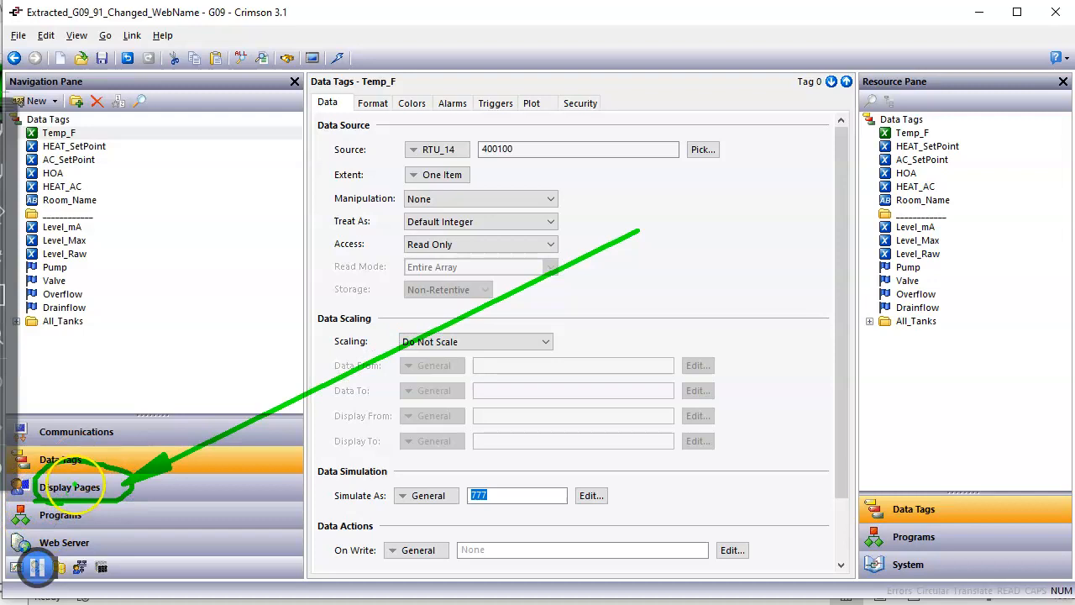
{"action": "key", "text": "Escape"}
Step: Look through the existing display pages Page1, All_Tanks, All_RawData and Stuff
{"action": "left_click", "coordinate": [76, 491]}
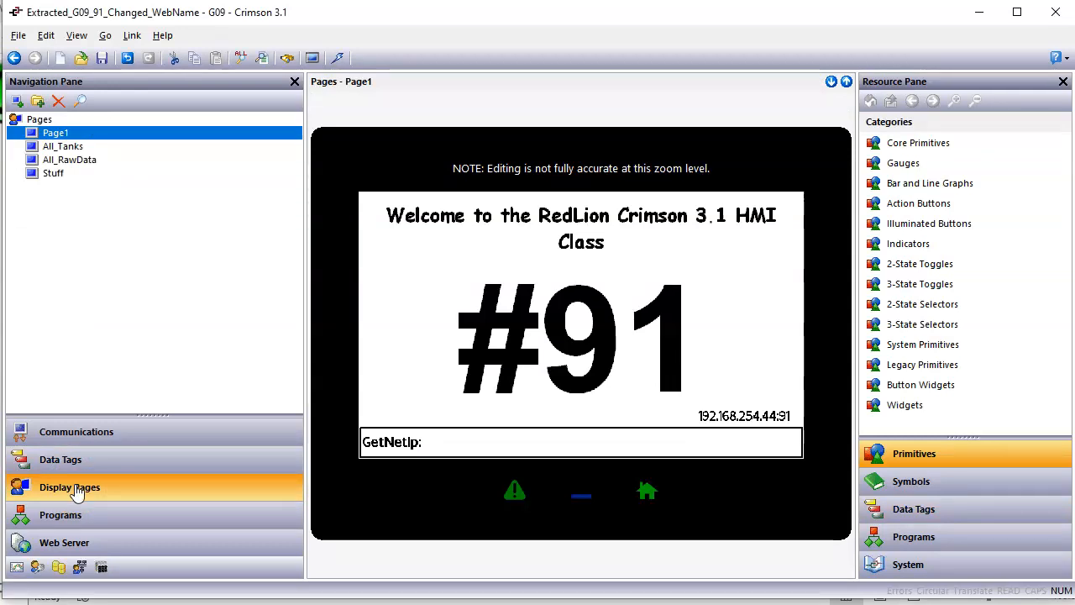
{"action": "left_click", "coordinate": [72, 148]}
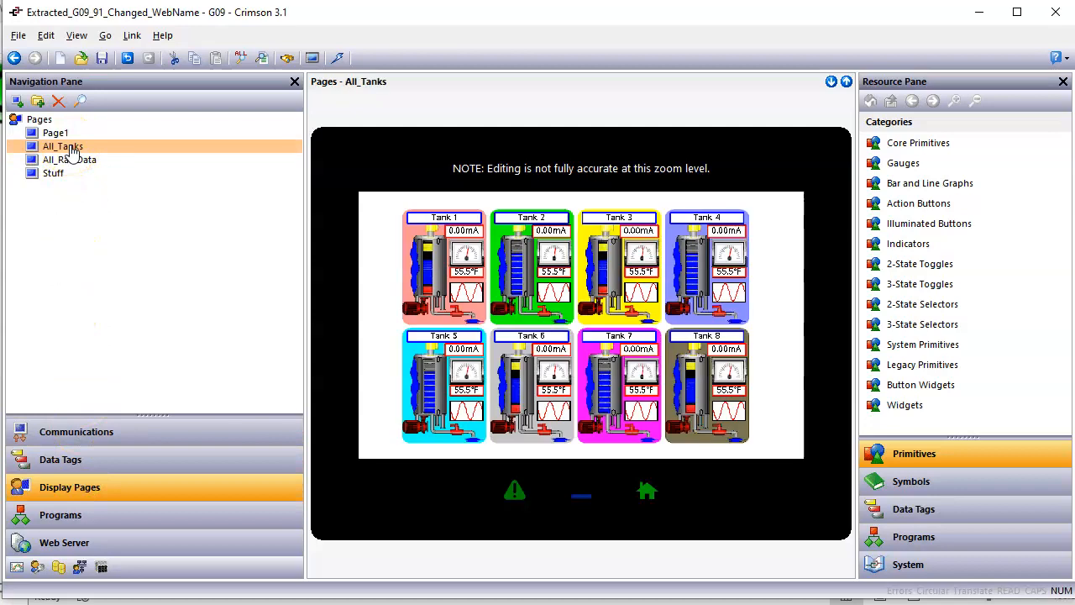
{"action": "left_click", "coordinate": [74, 163]}
{"action": "left_click", "coordinate": [71, 174]}
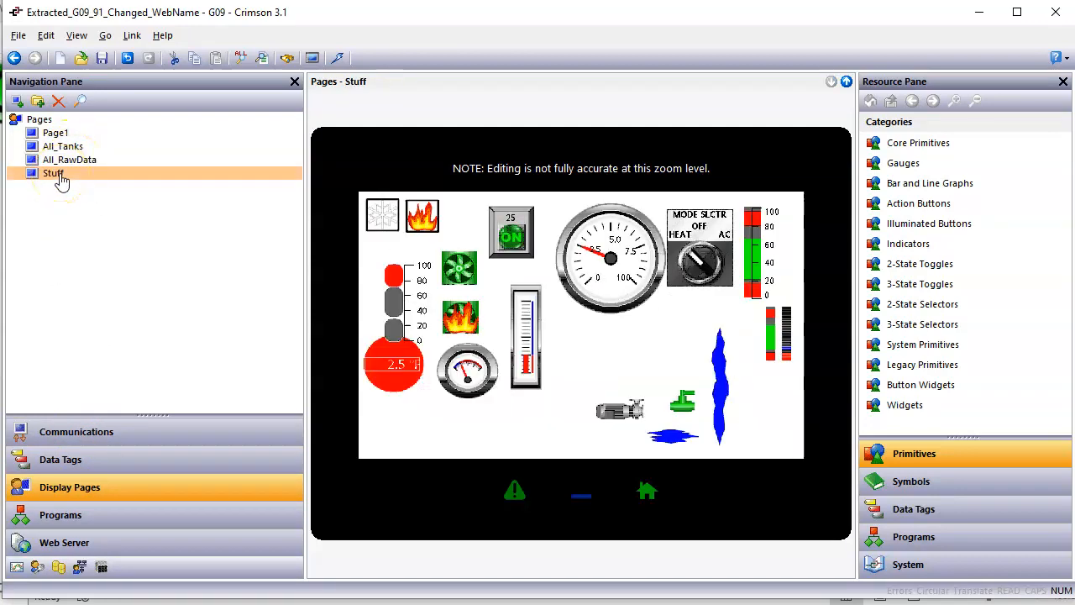
{"action": "left_click", "coordinate": [65, 136]}
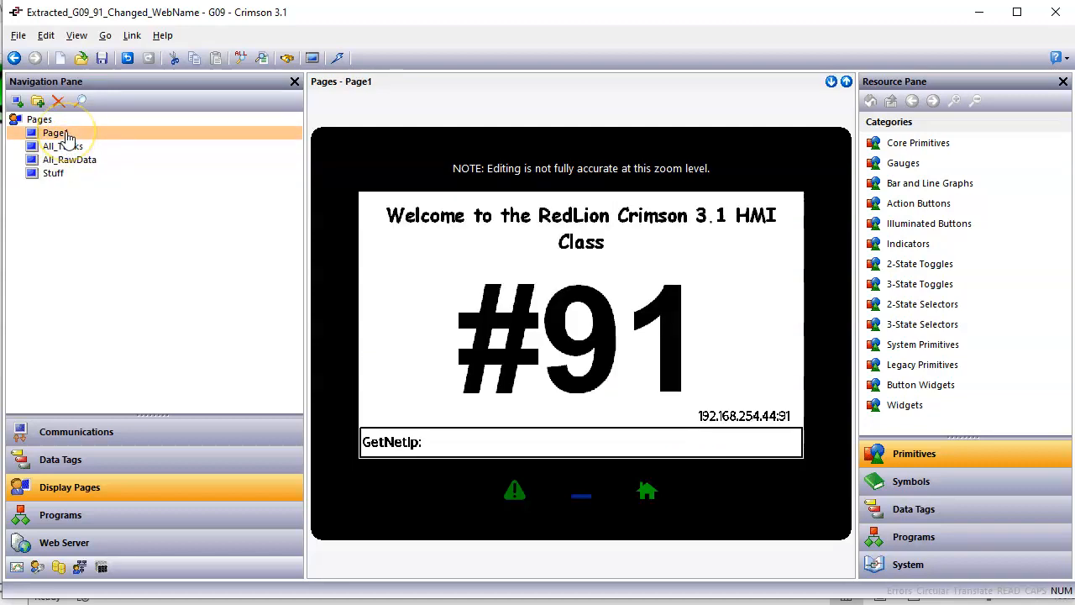
{"action": "left_click", "coordinate": [64, 147]}
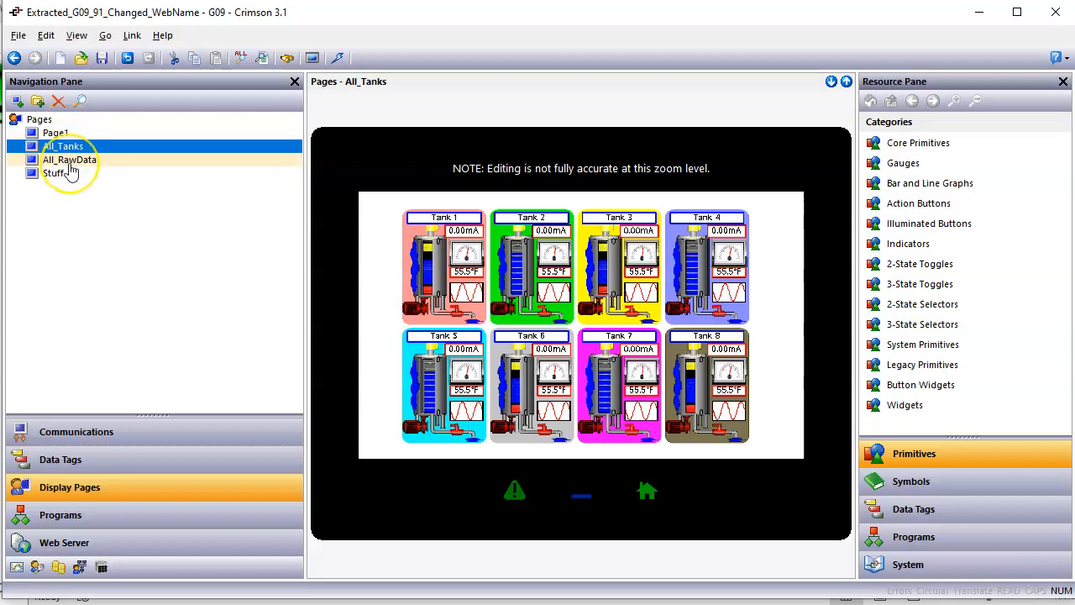
{"action": "left_click", "coordinate": [70, 162]}
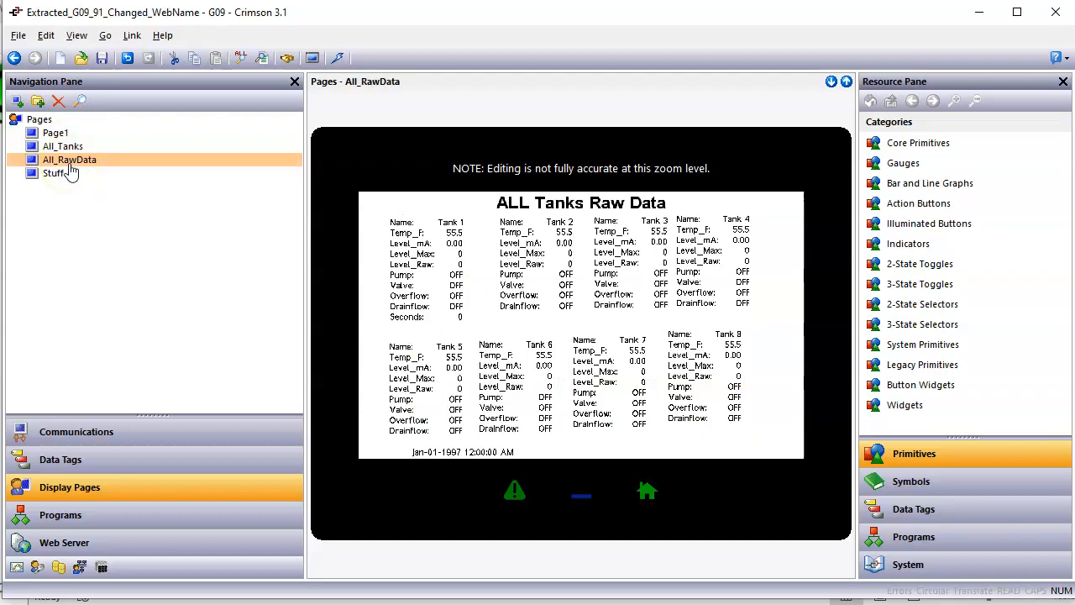
{"action": "left_click", "coordinate": [67, 174]}
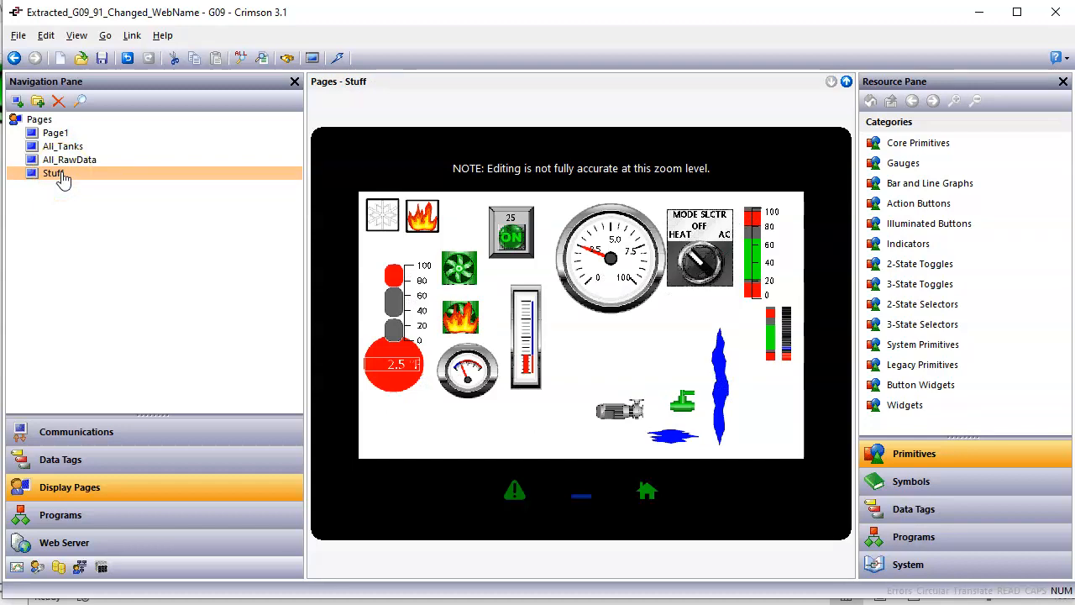
Step: Add a new display page directly after All_RawData and select it
{"action": "left_click", "coordinate": [61, 178]}
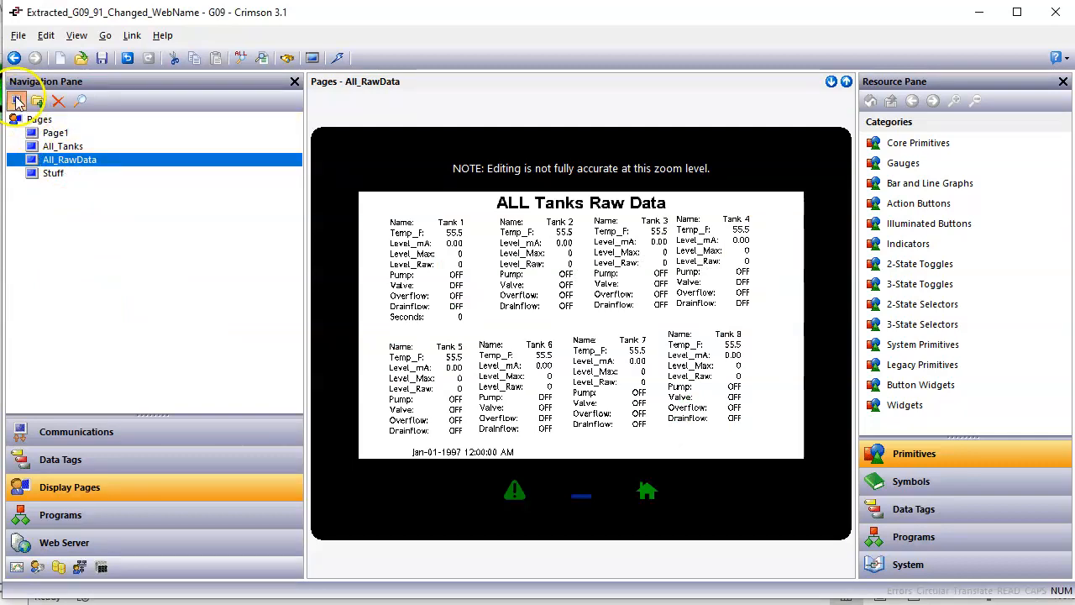
{"action": "left_click", "coordinate": [37, 101]}
{"action": "left_click", "coordinate": [65, 170]}
Step: Add another new display page after All_RawData, and delete that extra page again
{"action": "right_click", "coordinate": [73, 174]}
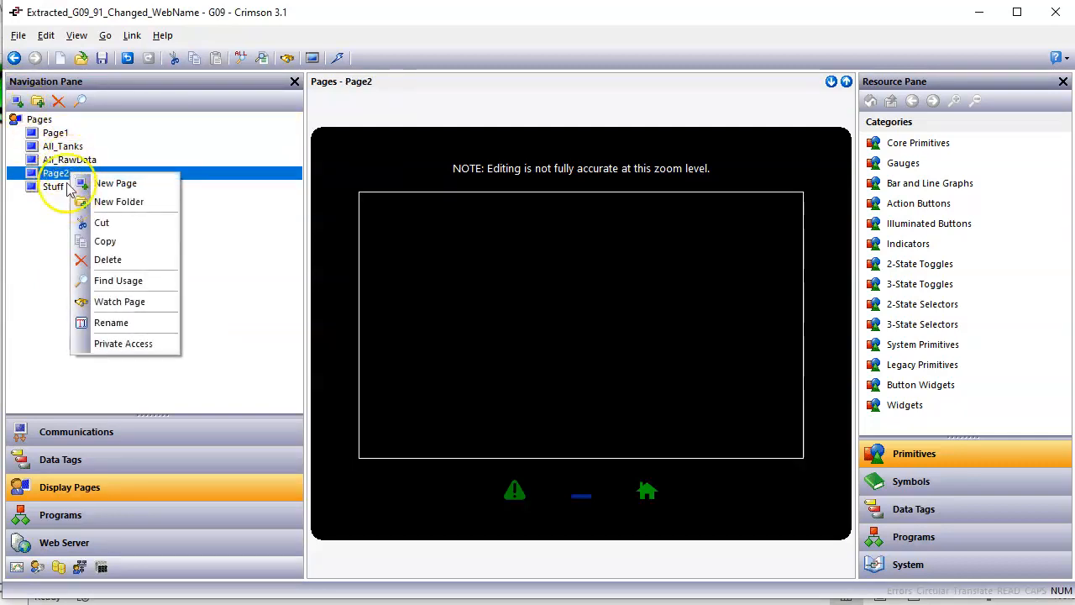
{"action": "right_click", "coordinate": [74, 165]}
{"action": "left_click", "coordinate": [92, 177]}
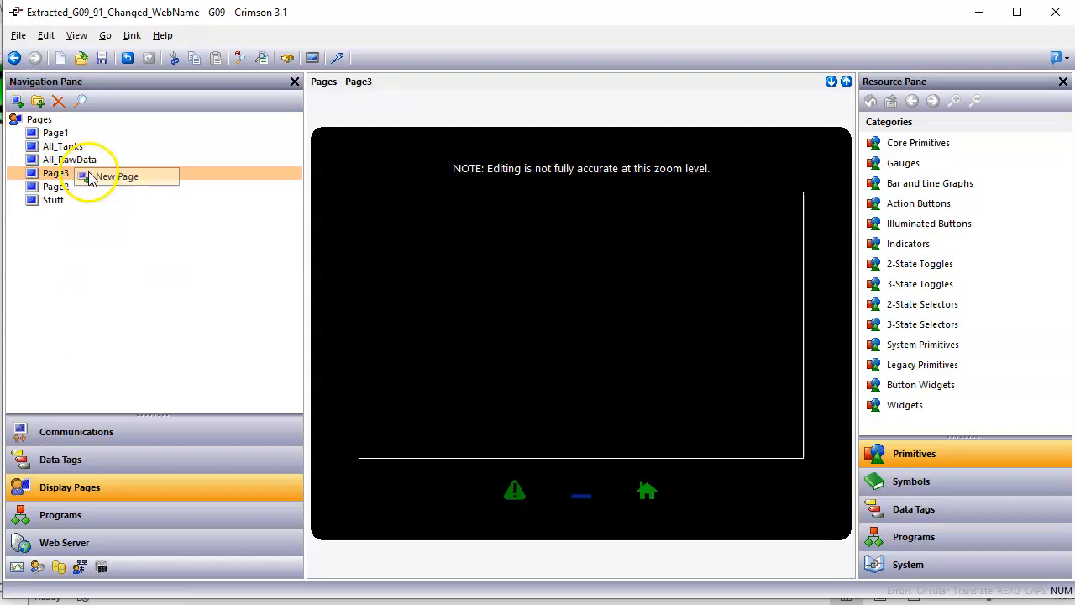
{"action": "left_click", "coordinate": [58, 101]}
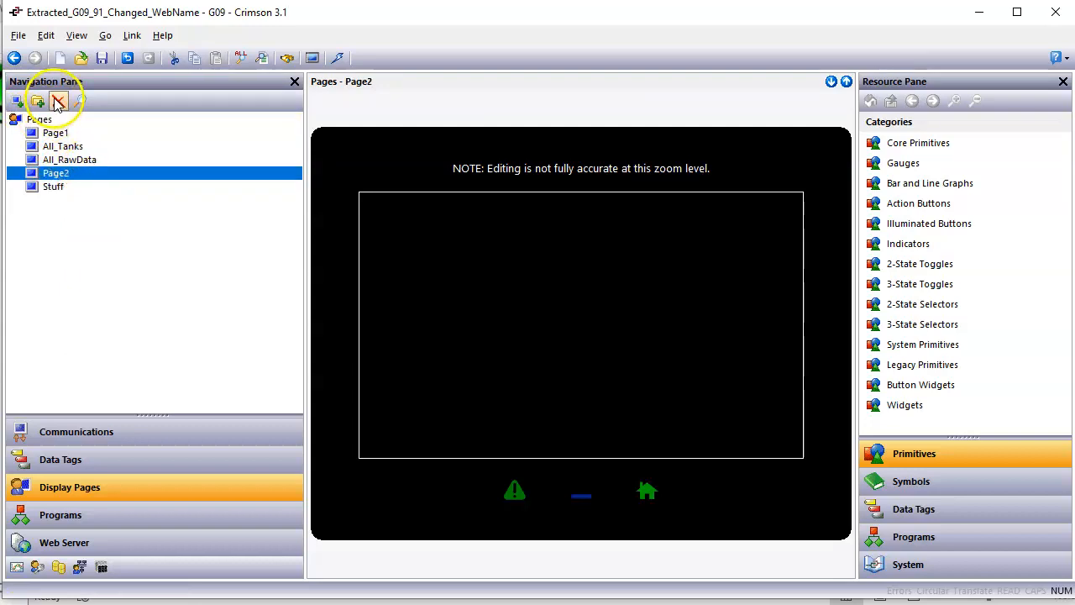
Step: Move Page2 to the start of the page order, ahead of Page1
{"action": "left_click", "coordinate": [67, 177]}
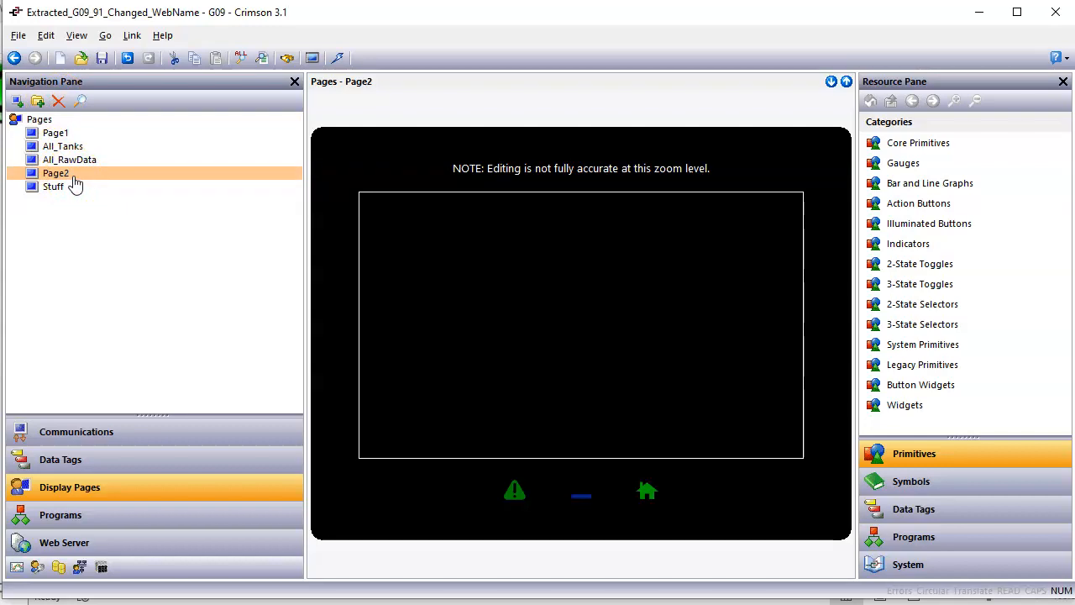
{"action": "left_click", "coordinate": [74, 180]}
{"action": "mouse_move", "coordinate": [78, 184]}
{"action": "left_mouse_down"}
{"action": "mouse_move", "coordinate": [109, 161]}
{"action": "mouse_move", "coordinate": [111, 142]}
{"action": "left_mouse_up"}
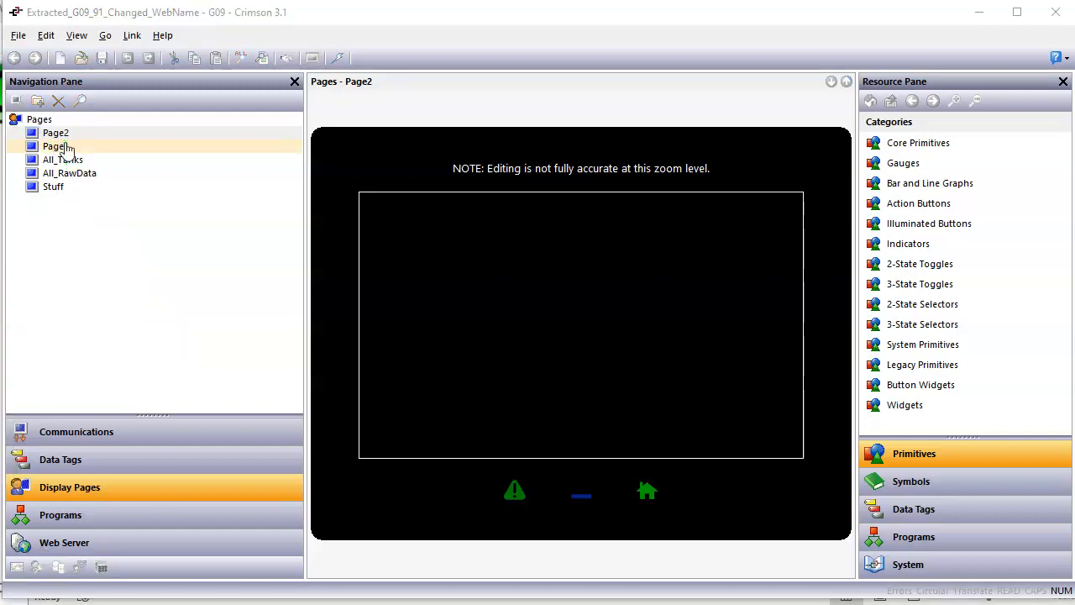
{"action": "mouse_move", "coordinate": [76, 202]}
{"action": "left_mouse_down"}
{"action": "mouse_move", "coordinate": [267, 353]}
{"action": "mouse_move", "coordinate": [331, 366]}
{"action": "left_mouse_up"}
{"action": "mouse_move", "coordinate": [141, 146]}
{"action": "left_mouse_down"}
{"action": "mouse_move", "coordinate": [159, 202]}
{"action": "mouse_move", "coordinate": [322, 327]}
{"action": "left_mouse_up"}
{"action": "mouse_move", "coordinate": [217, 123]}
{"action": "left_mouse_down"}
{"action": "mouse_move", "coordinate": [236, 168]}
{"action": "mouse_move", "coordinate": [355, 274]}
{"action": "left_mouse_up"}
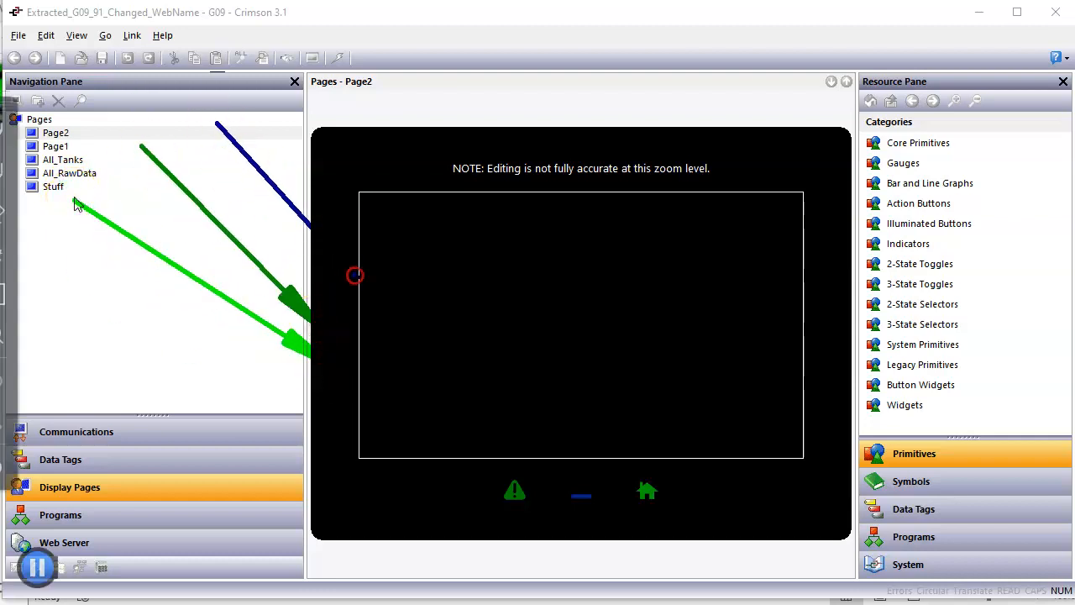
{"action": "key", "text": "Escape"}
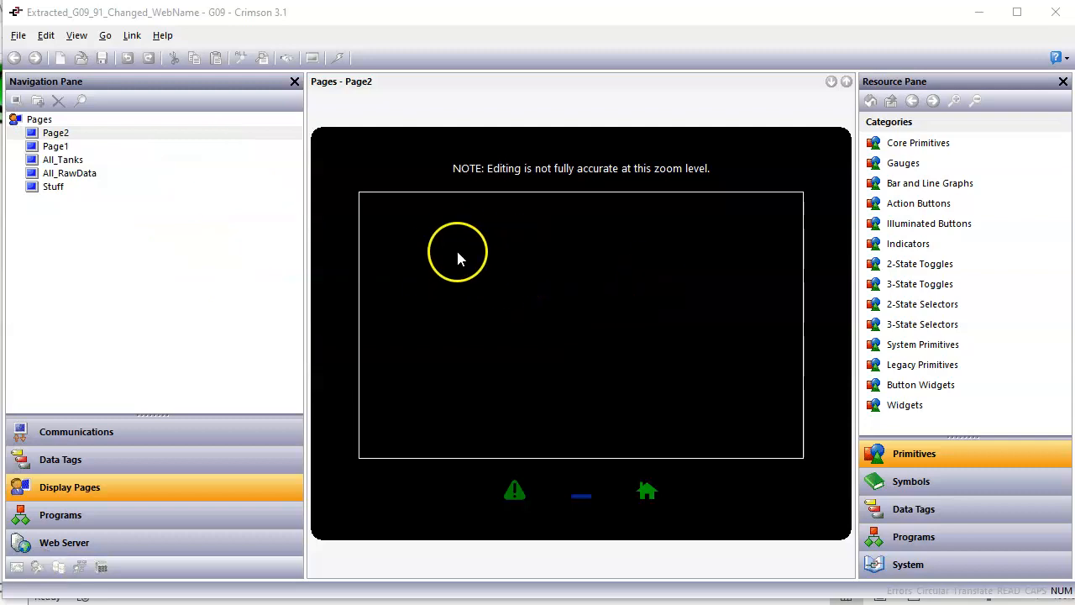
Step: Change the fill color of Page2 to Gray22 in its page properties
{"action": "right_click", "coordinate": [506, 284]}
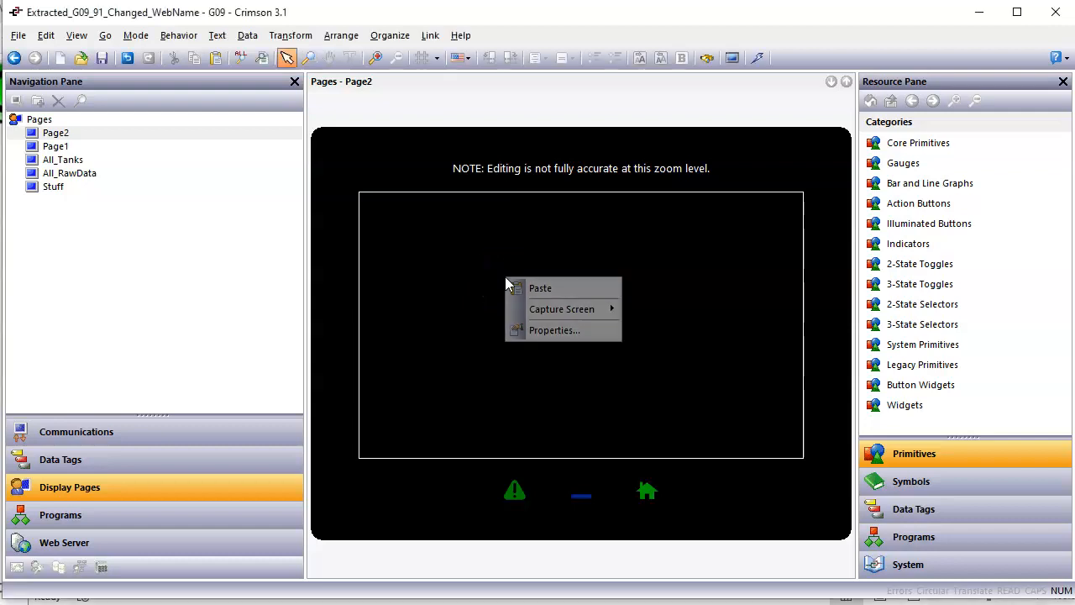
{"action": "left_click", "coordinate": [553, 332]}
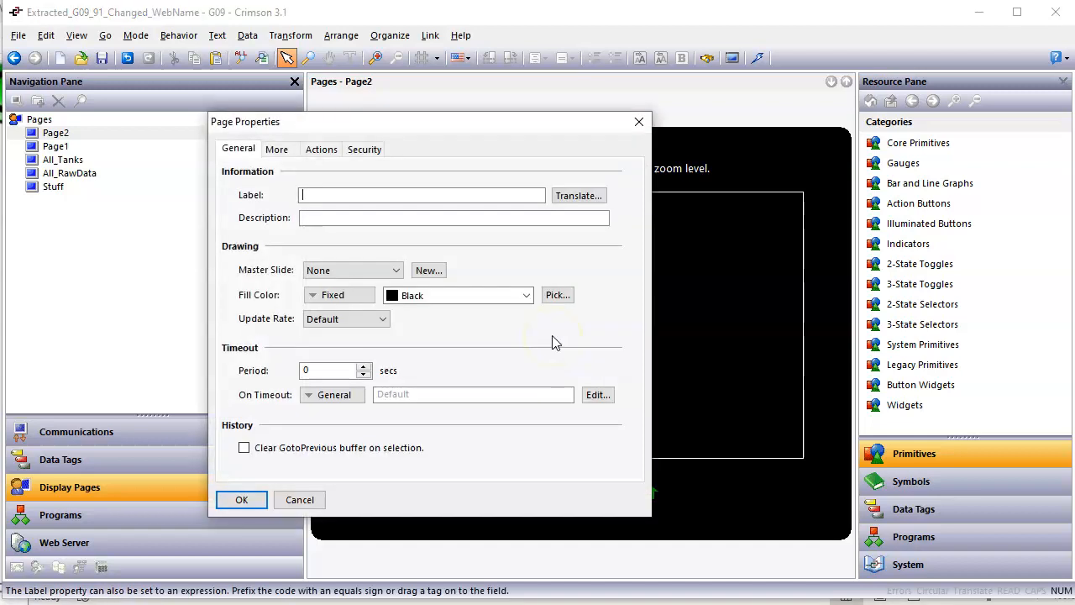
{"action": "key", "text": "ctrl+shift+d"}
{"action": "left_click_drag", "start_coordinate": [325, 112], "coordinate": [422, 276]}
{"action": "mouse_move", "coordinate": [402, 314]}
{"action": "left_mouse_down"}
{"action": "mouse_move", "coordinate": [437, 321]}
{"action": "mouse_move", "coordinate": [392, 288]}
{"action": "mouse_move", "coordinate": [435, 326]}
{"action": "left_mouse_up"}
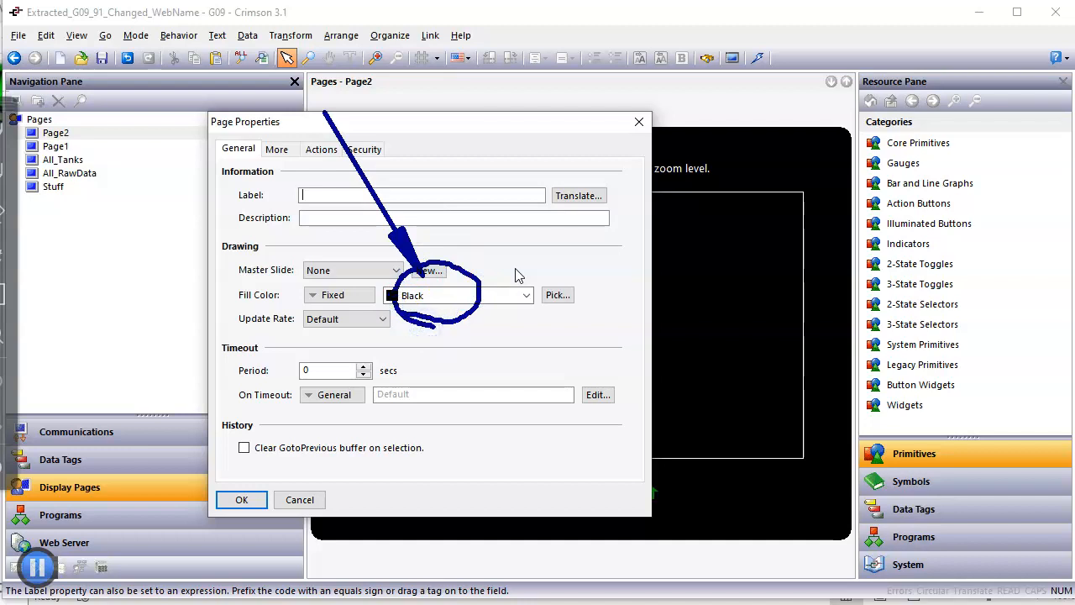
{"action": "key", "text": "ctrl+shift+d"}
{"action": "left_click", "coordinate": [466, 295]}
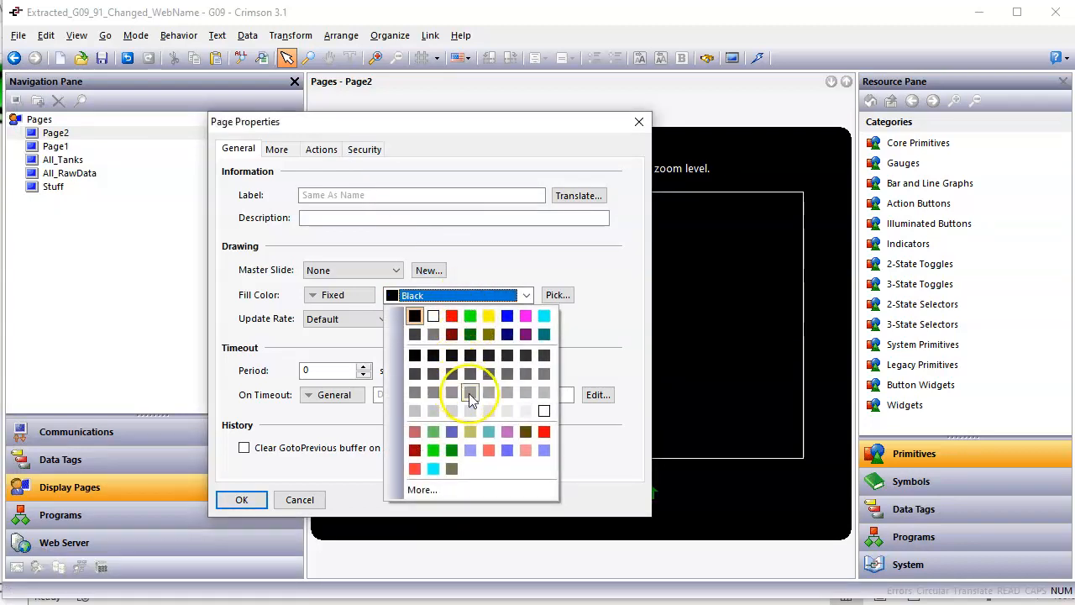
{"action": "left_click", "coordinate": [509, 393]}
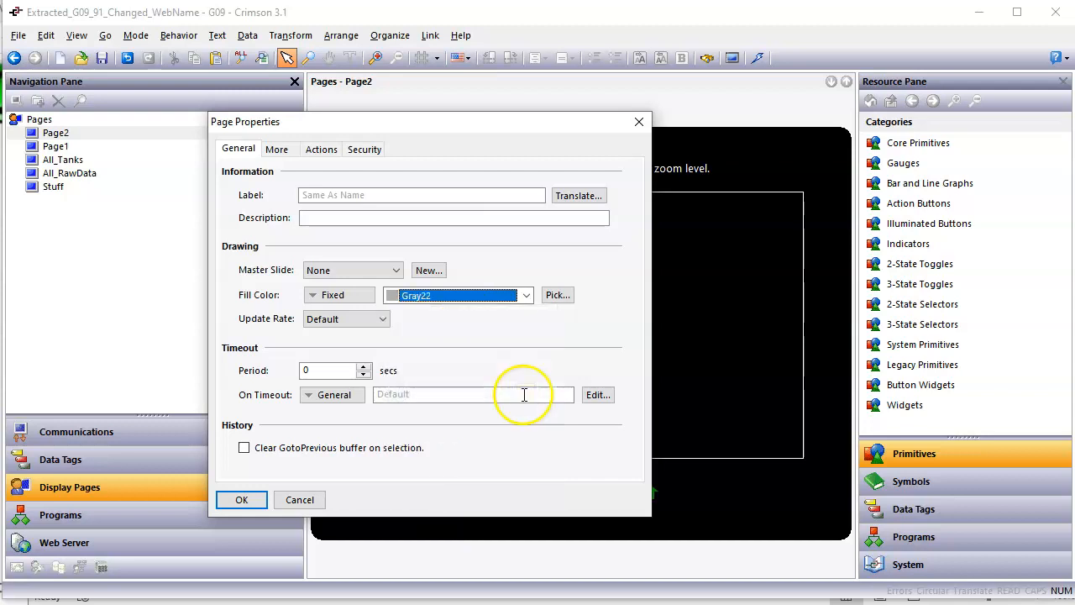
{"action": "left_click", "coordinate": [244, 500]}
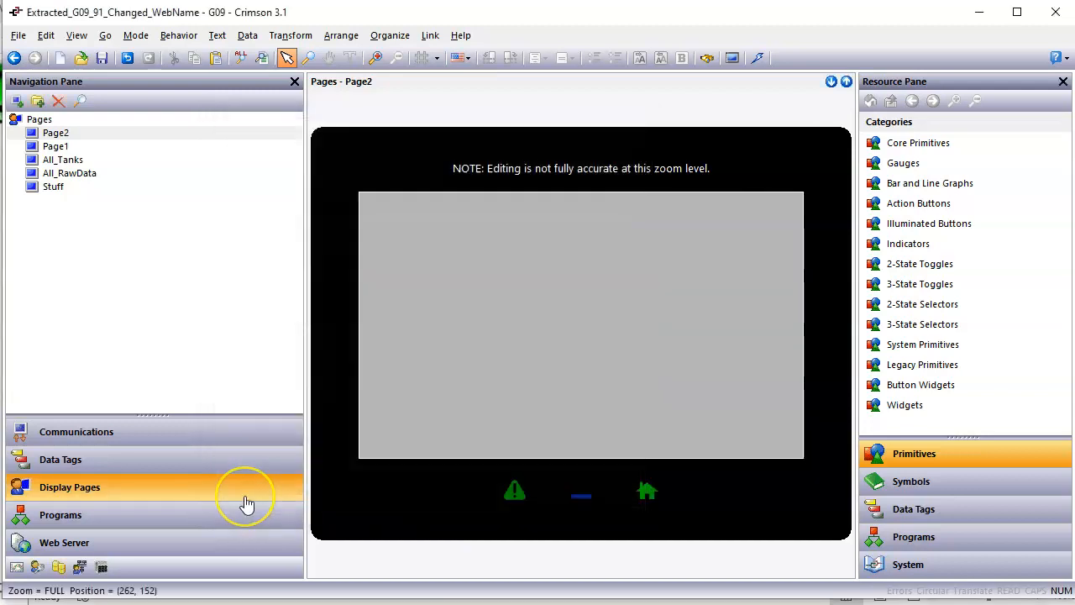
{"action": "mouse_move", "coordinate": [522, 244]}
{"action": "left_mouse_down"}
{"action": "mouse_move", "coordinate": [493, 252]}
{"action": "mouse_move", "coordinate": [529, 352]}
{"action": "mouse_move", "coordinate": [557, 351]}
{"action": "left_mouse_up"}
{"action": "left_click_drag", "start_coordinate": [662, 292], "coordinate": [508, 296]}
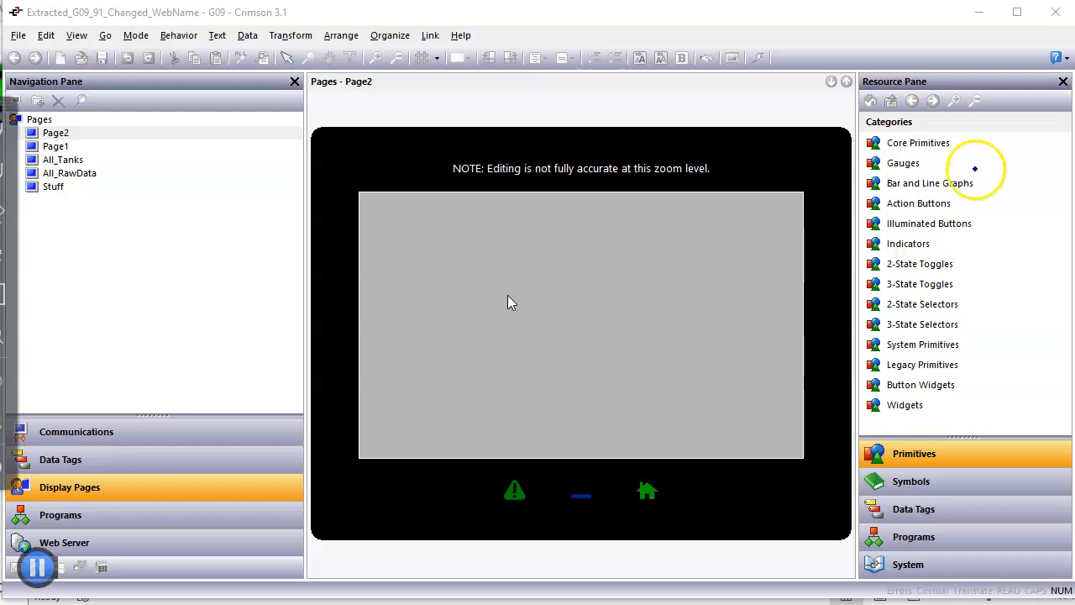
{"action": "mouse_move", "coordinate": [992, 134]}
{"action": "left_mouse_down"}
{"action": "mouse_move", "coordinate": [897, 408]}
{"action": "mouse_move", "coordinate": [912, 488]}
{"action": "mouse_move", "coordinate": [976, 515]}
{"action": "mouse_move", "coordinate": [920, 538]}
{"action": "left_mouse_up"}
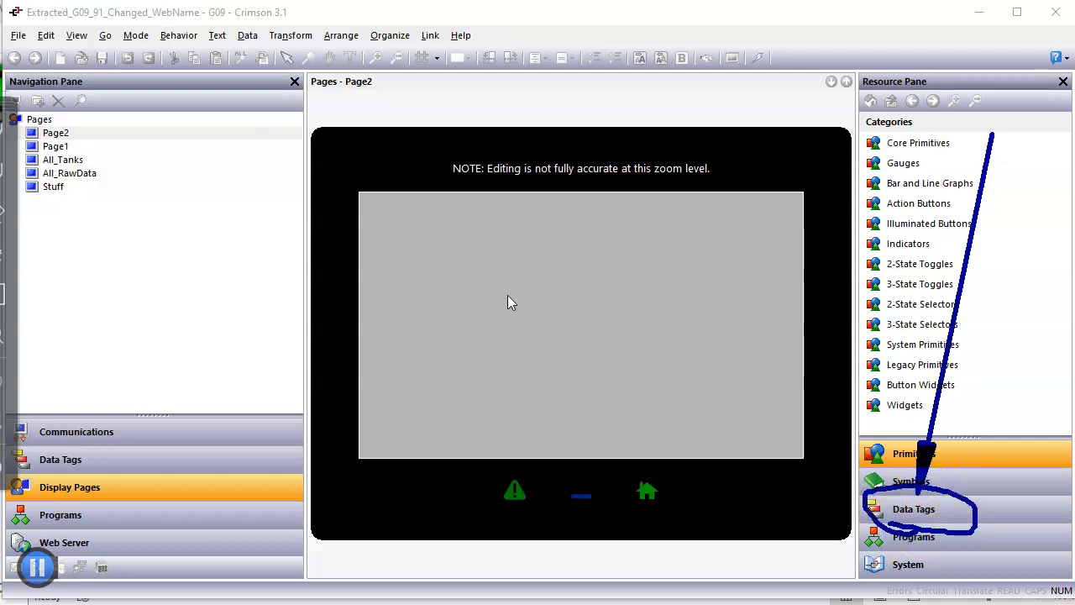
Step: Show the data tags as the resources available for building Page2
{"action": "key", "text": "Escape"}
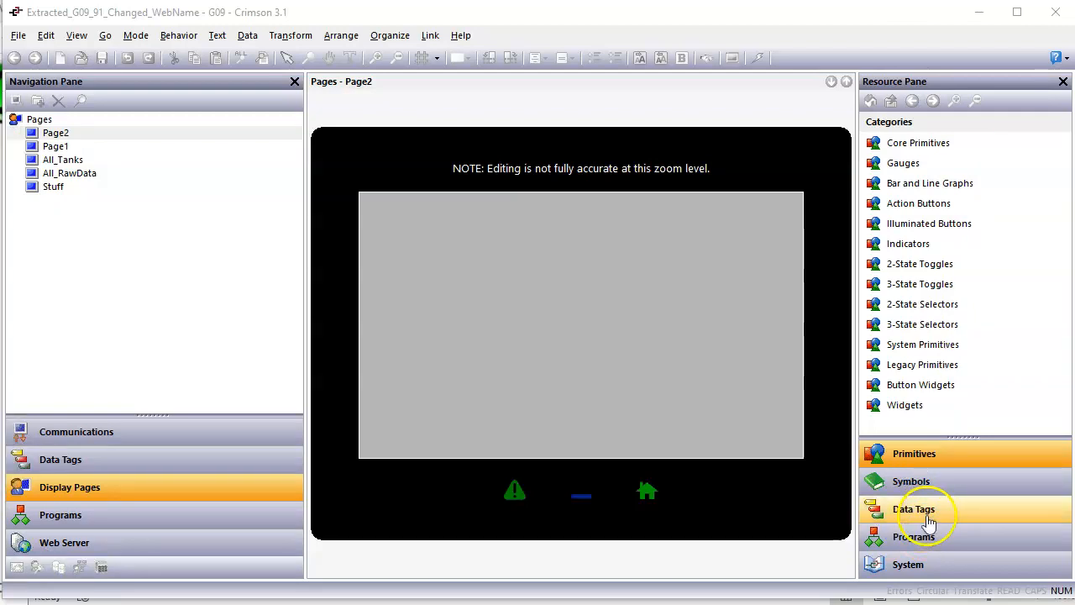
{"action": "left_click", "coordinate": [929, 521]}
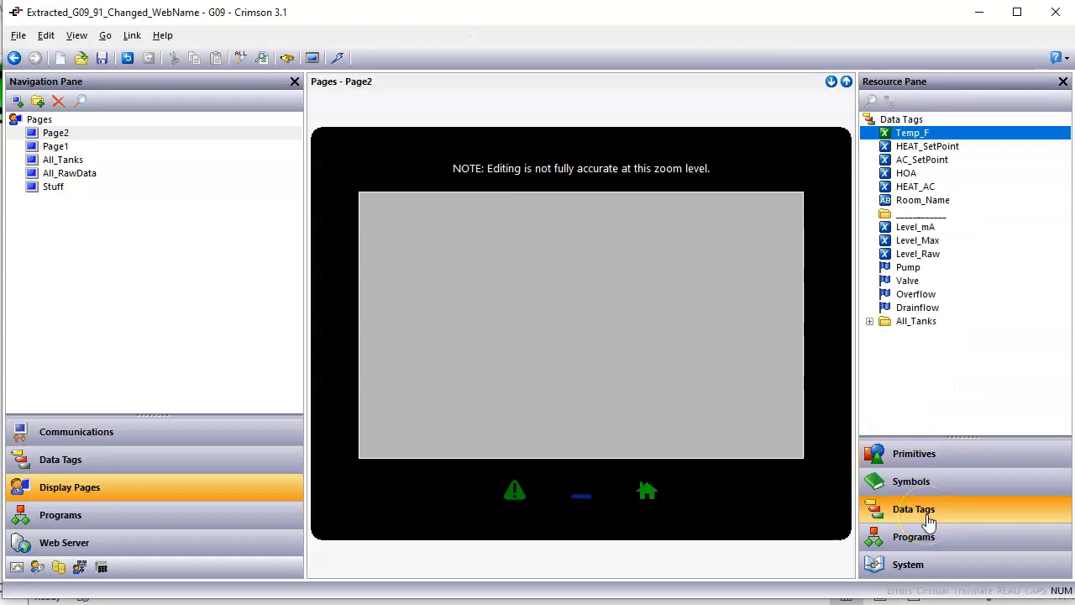
{"action": "key", "text": "alt+d"}
{"action": "mouse_move", "coordinate": [614, 418]}
{"action": "left_mouse_down"}
{"action": "mouse_move", "coordinate": [379, 392]}
{"action": "mouse_move", "coordinate": [110, 458]}
{"action": "left_mouse_up"}
{"action": "left_click_drag", "start_coordinate": [609, 416], "coordinate": [906, 508]}
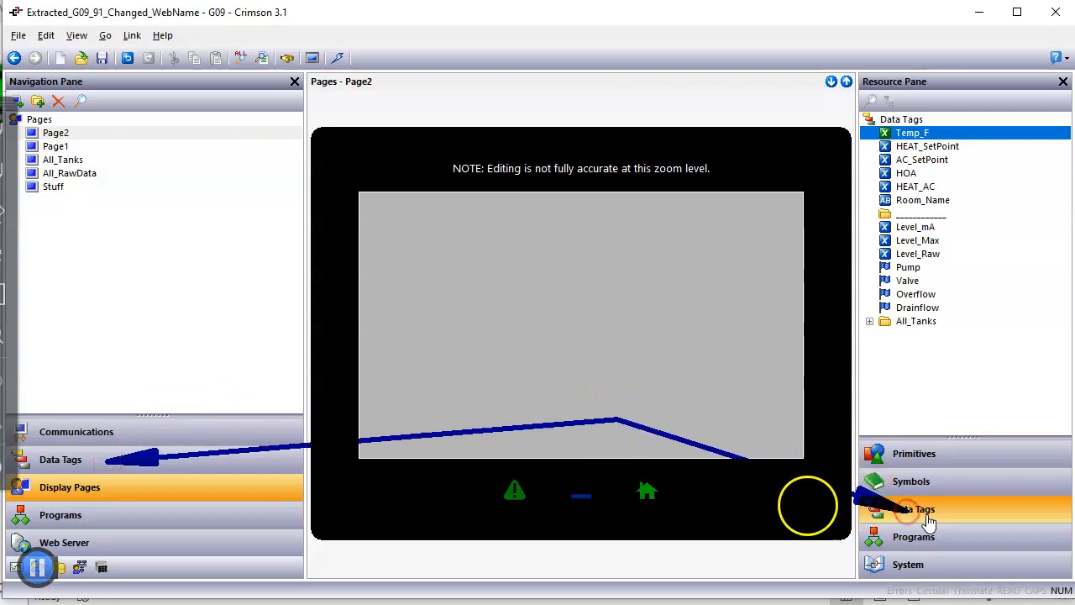
{"action": "left_click_drag", "start_coordinate": [476, 567], "coordinate": [118, 515]}
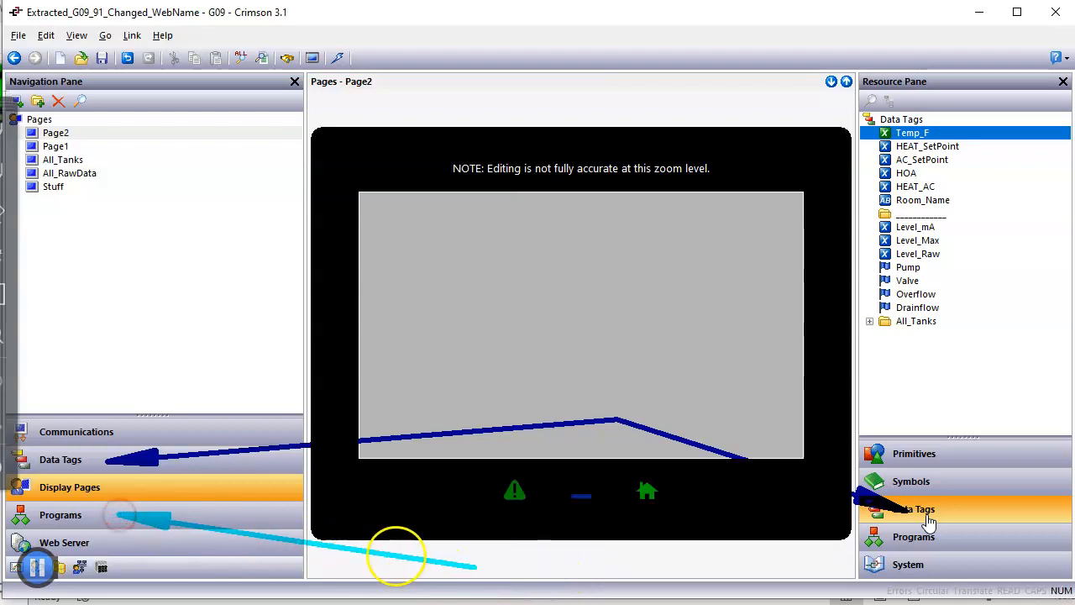
{"action": "left_click_drag", "start_coordinate": [473, 565], "coordinate": [888, 548]}
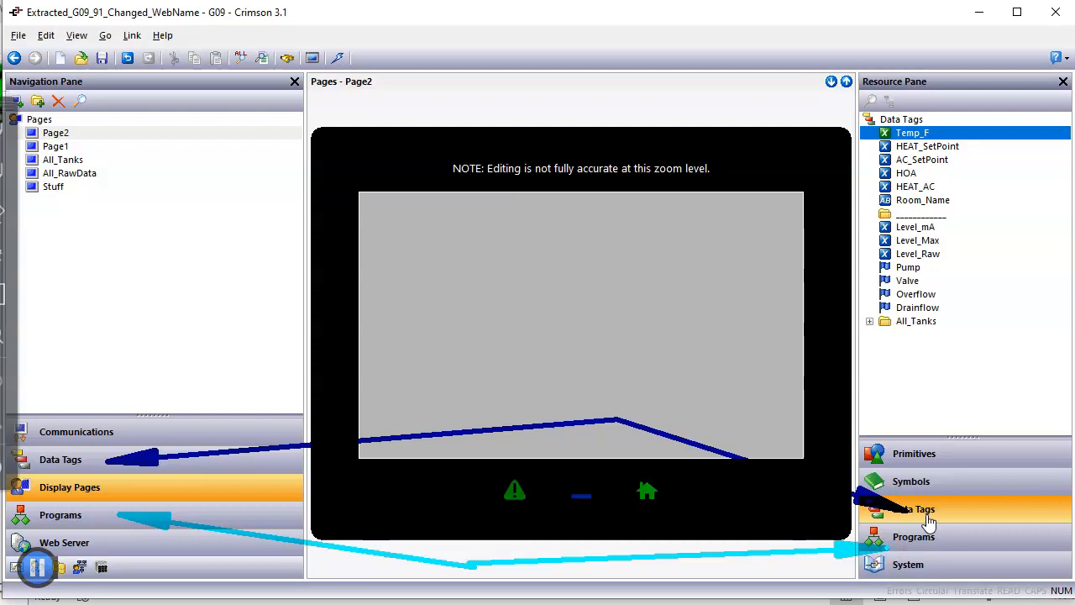
{"action": "key", "text": "Escape"}
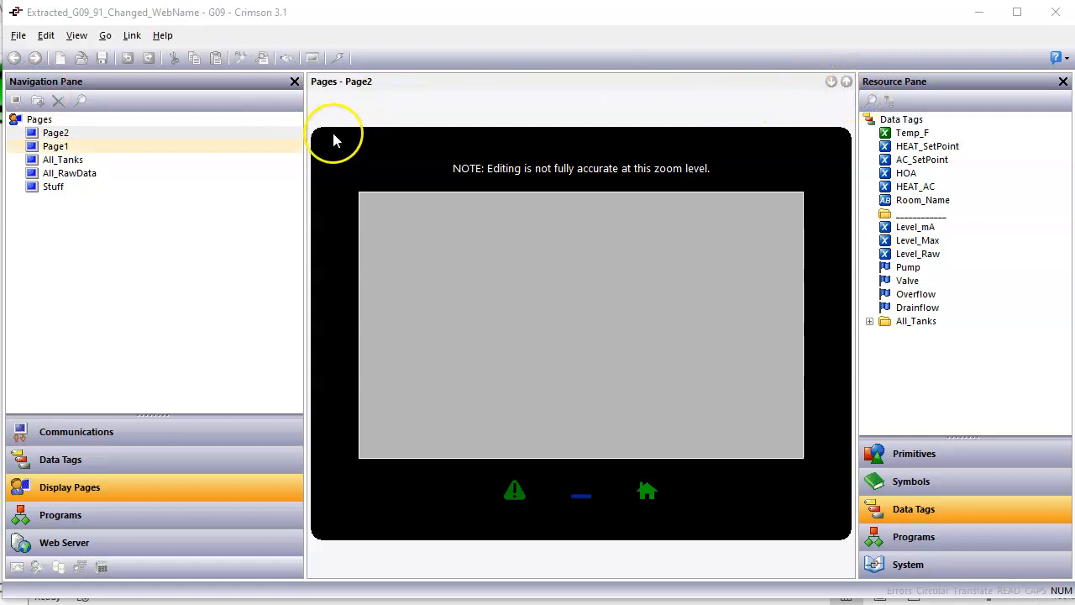
{"action": "left_click", "coordinate": [202, 297]}
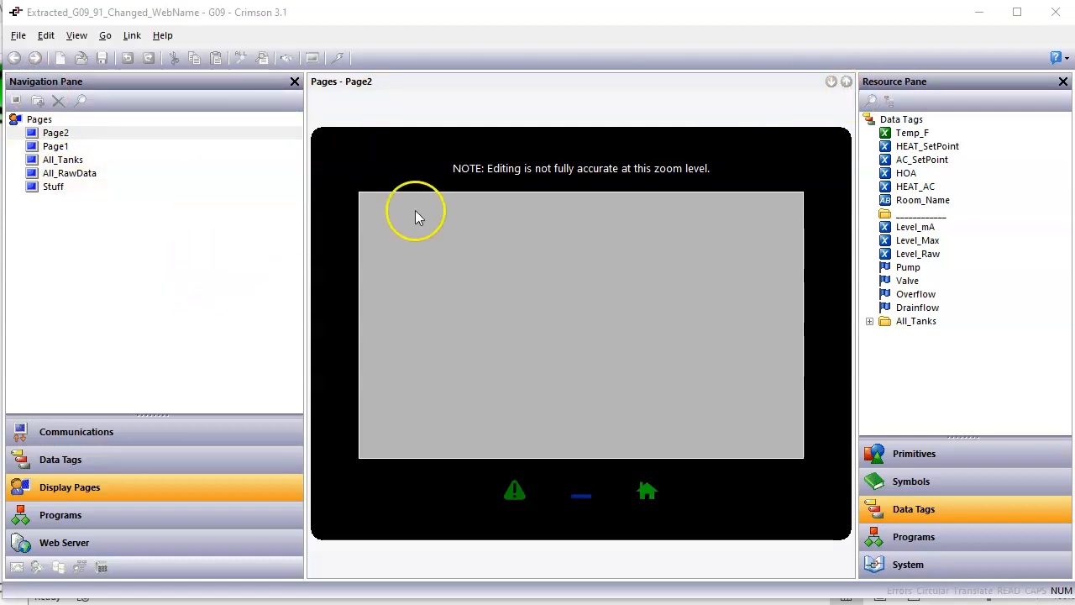
Step: Place the Temp_F tag as a data box near the lower-left corner of Page2
{"action": "left_click", "coordinate": [945, 362]}
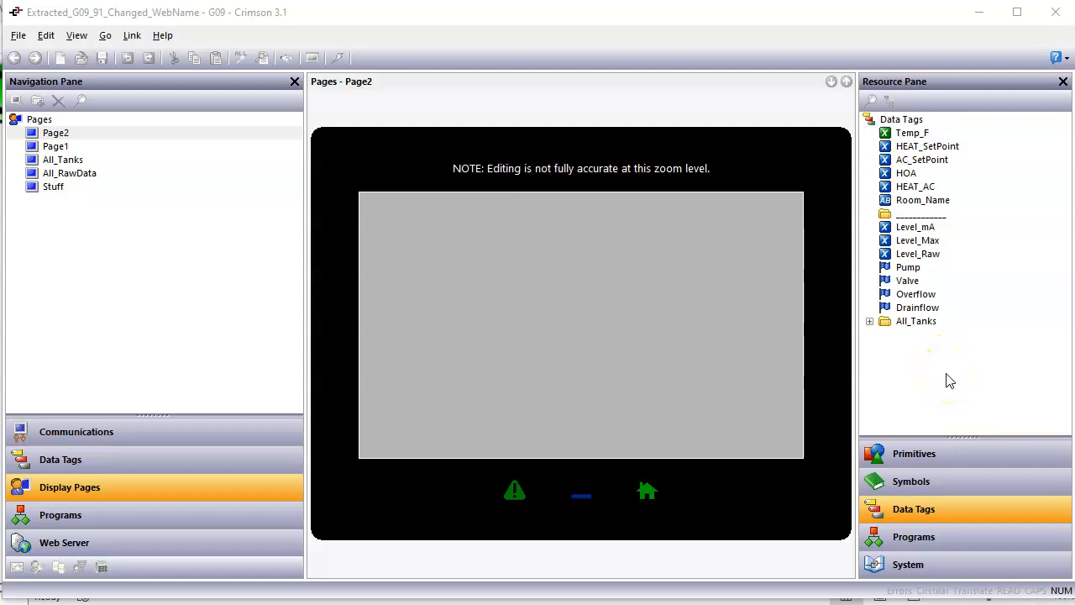
{"action": "left_click", "coordinate": [946, 135]}
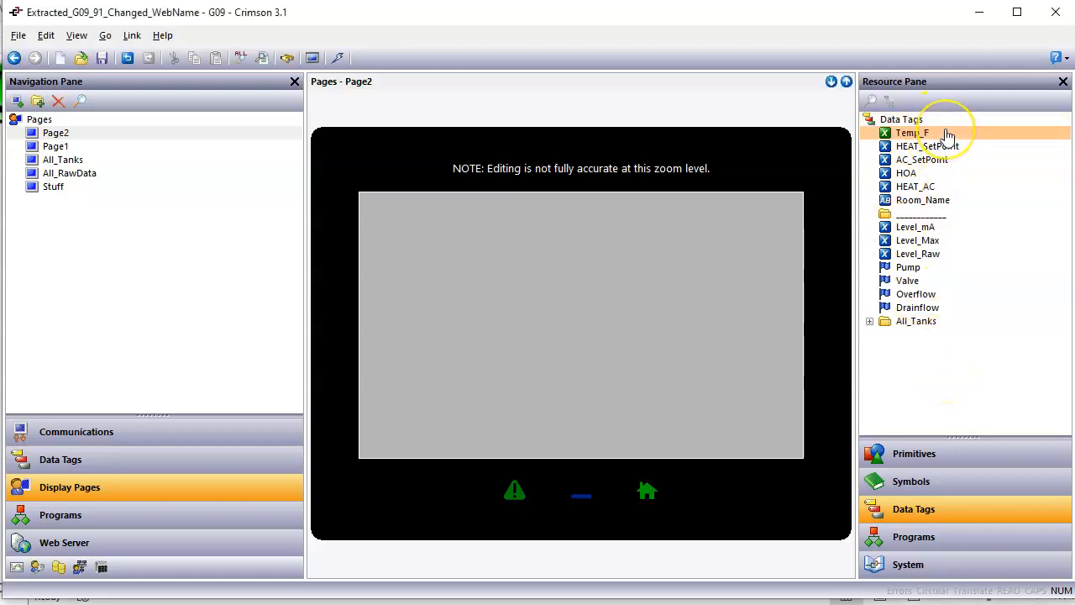
{"action": "left_click_drag", "start_coordinate": [947, 137], "coordinate": [435, 426]}
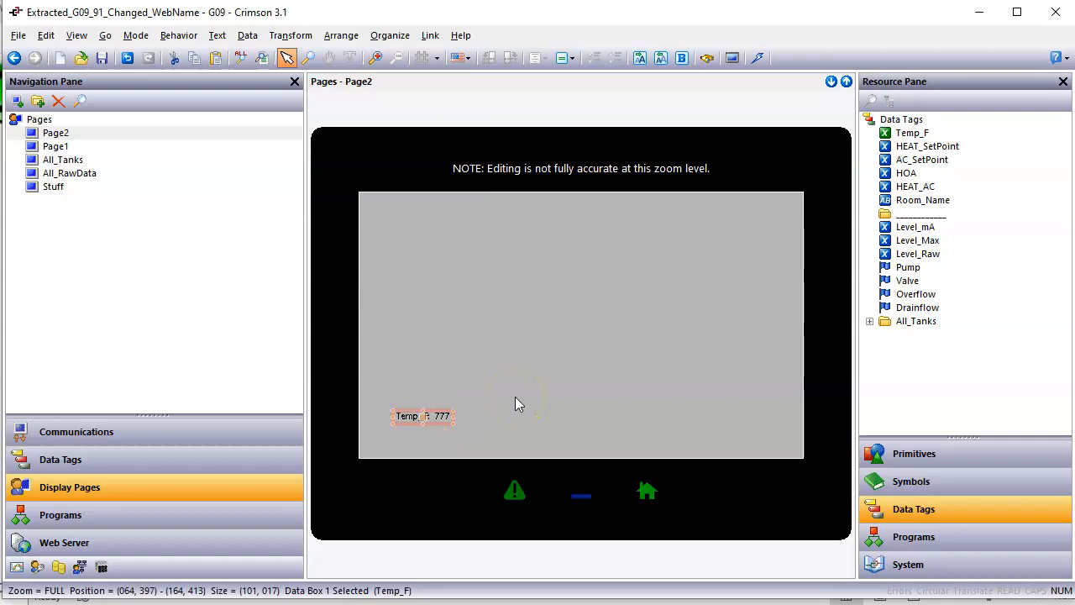
{"action": "left_click", "coordinate": [509, 394]}
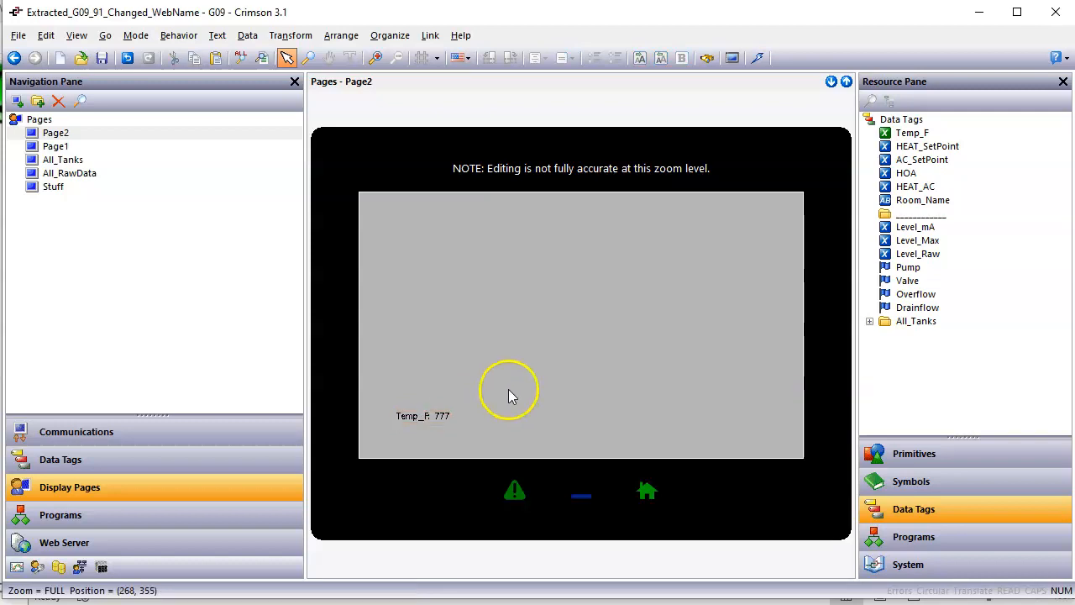
{"action": "scroll", "coordinate": [474, 398], "scroll_direction": "up", "scroll_amount": 2}
{"action": "scroll", "coordinate": [474, 399], "scroll_direction": "down", "scroll_amount": 2}
{"action": "scroll", "coordinate": [474, 398], "scroll_direction": "up", "scroll_amount": 1}
{"action": "scroll", "coordinate": [473, 405], "scroll_direction": "down", "scroll_amount": 1}
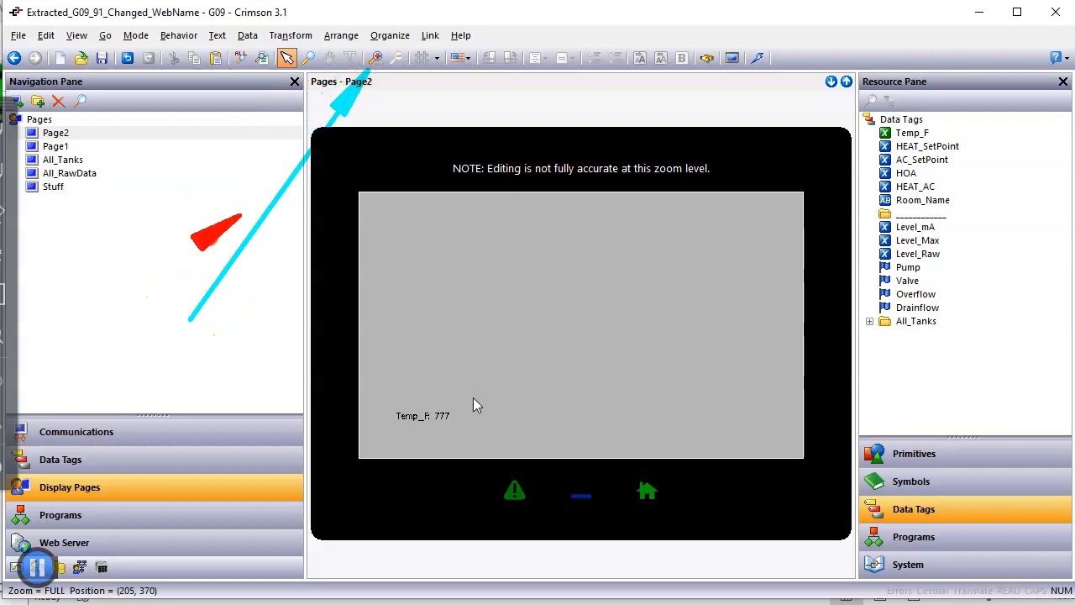
{"action": "left_click", "coordinate": [374, 59]}
{"action": "left_click", "coordinate": [375, 59]}
{"action": "left_click", "coordinate": [398, 57]}
{"action": "left_click", "coordinate": [401, 57]}
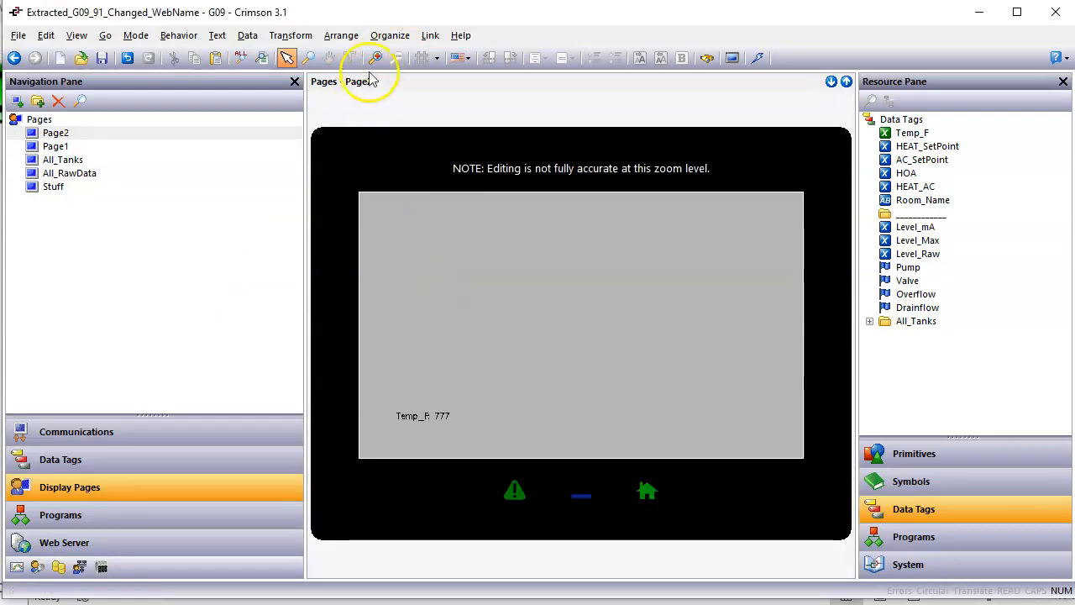
Step: Enlarge the Temp_F data box's font to Hei 24 and make it bold
{"action": "left_click", "coordinate": [375, 59]}
{"action": "scroll", "coordinate": [463, 566], "scroll_direction": "left", "scroll_amount": 2}
{"action": "left_click", "coordinate": [487, 471]}
{"action": "left_click", "coordinate": [541, 454]}
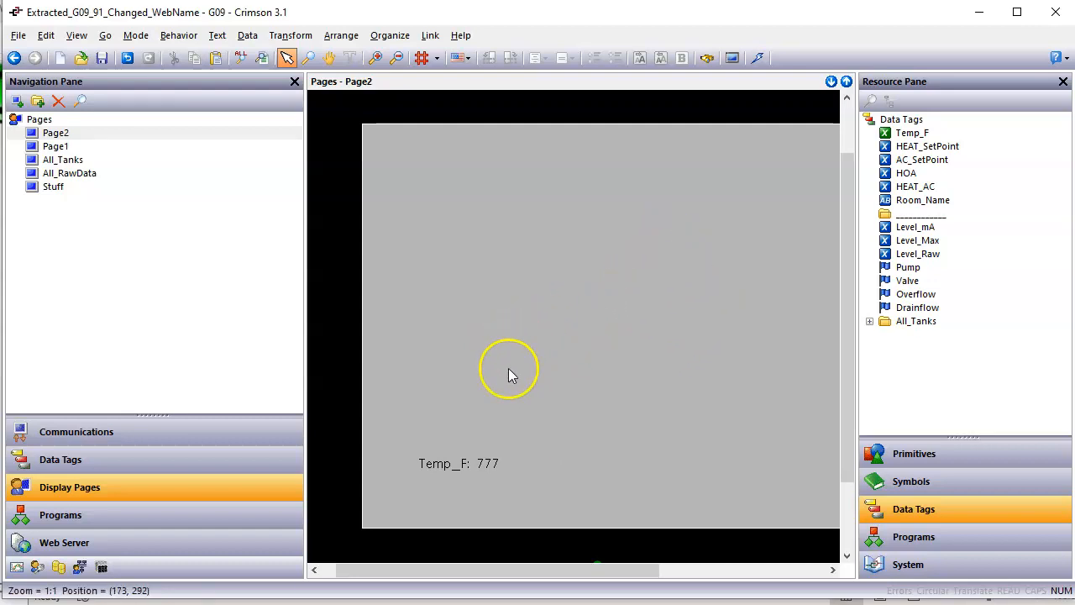
{"action": "left_click", "coordinate": [486, 460]}
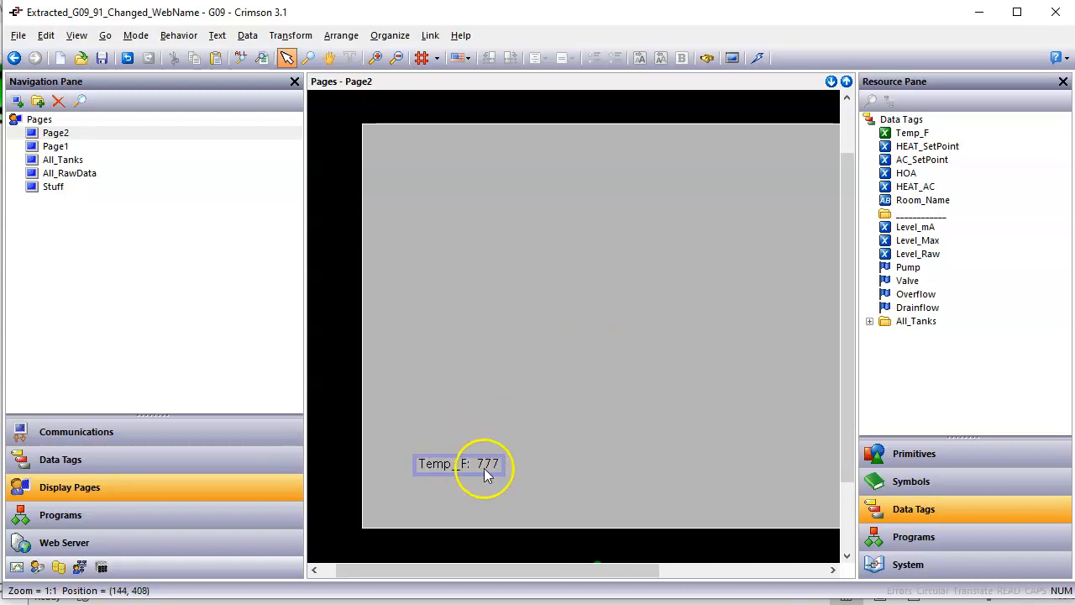
{"action": "left_click", "coordinate": [492, 454]}
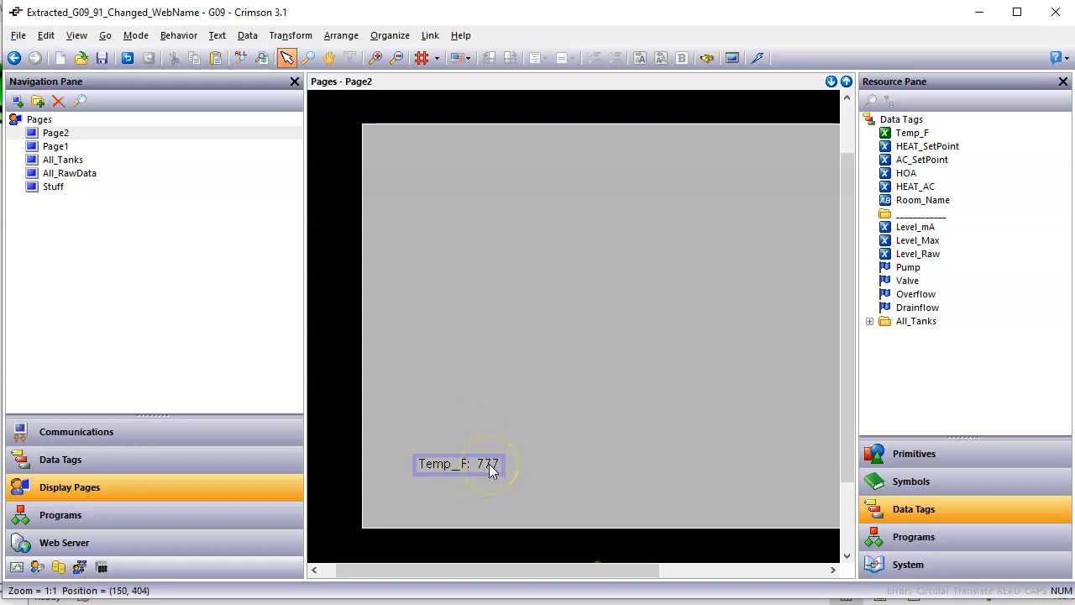
{"action": "left_click", "coordinate": [492, 469]}
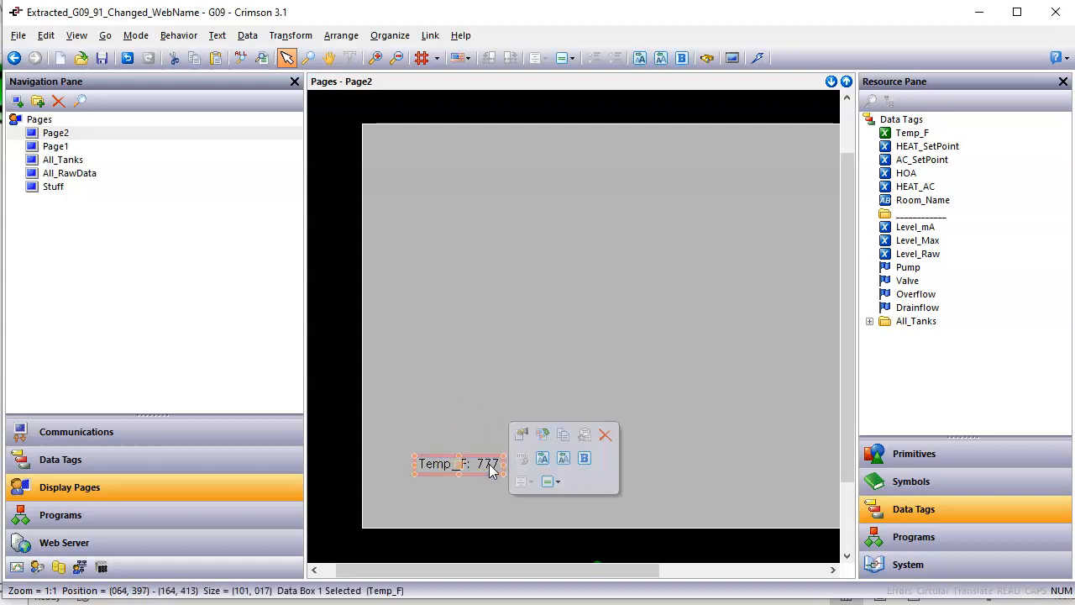
{"action": "left_click", "coordinate": [541, 458]}
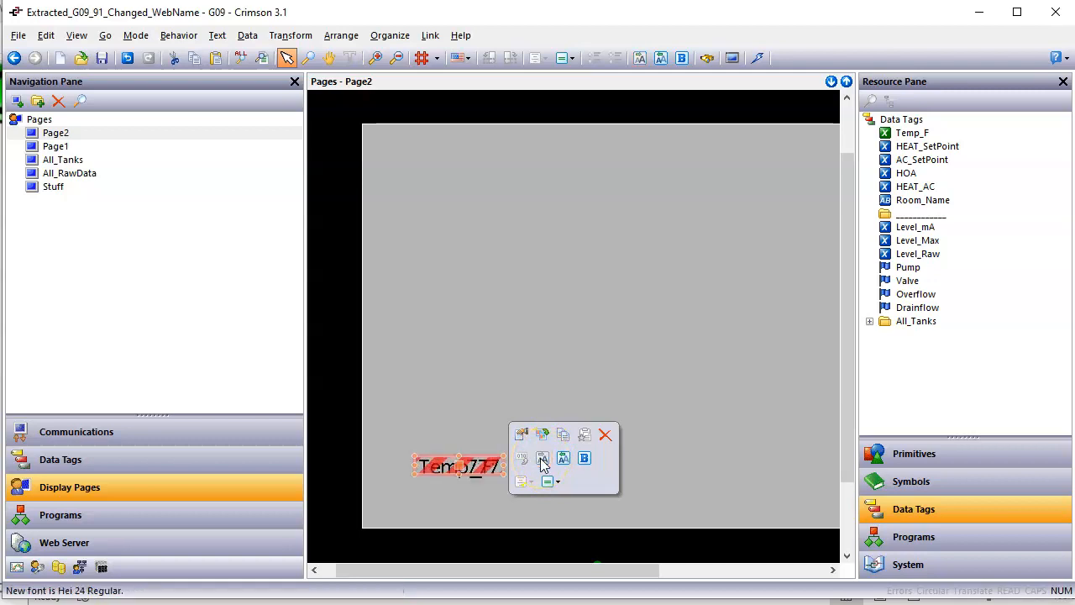
{"action": "left_click", "coordinate": [586, 464]}
{"action": "left_click", "coordinate": [587, 464]}
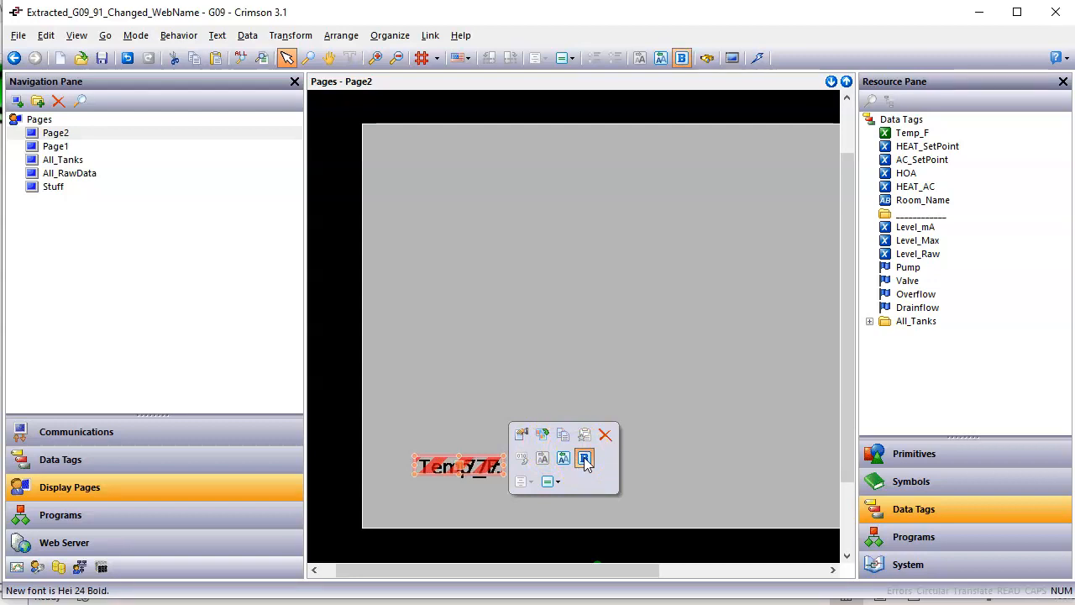
{"action": "left_click", "coordinate": [586, 464]}
Step: Enlarge the Temp_F data box to about 172 by 41 and shift it slightly down and left on the page
{"action": "left_click", "coordinate": [570, 364]}
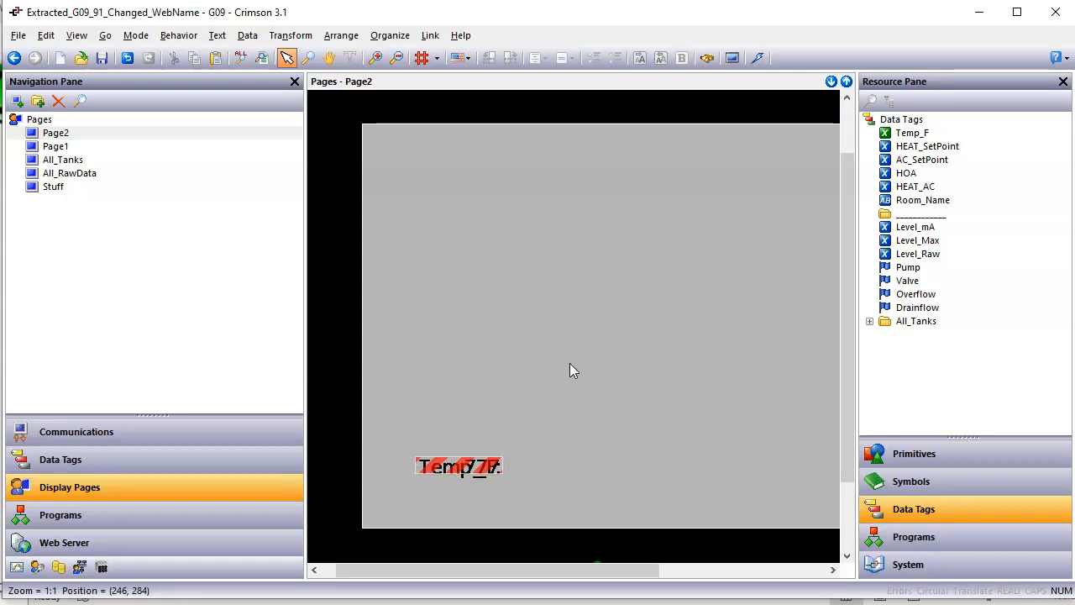
{"action": "left_click", "coordinate": [553, 376]}
{"action": "left_click", "coordinate": [535, 402]}
{"action": "left_click", "coordinate": [499, 464]}
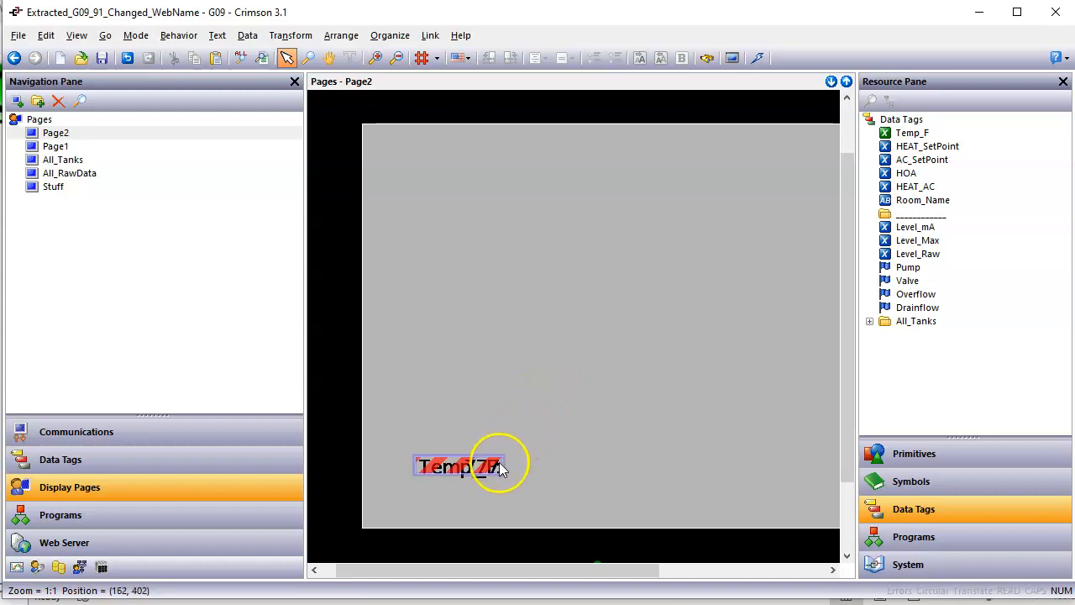
{"action": "left_click_drag", "start_coordinate": [503, 459], "coordinate": [563, 437]}
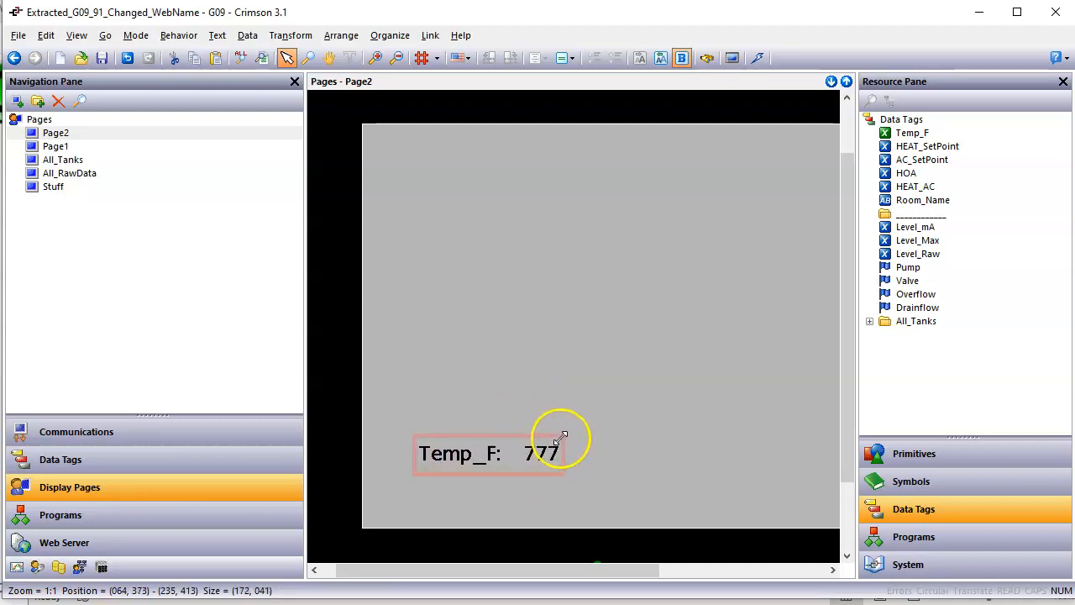
{"action": "left_click_drag", "start_coordinate": [505, 467], "coordinate": [490, 477]}
{"action": "left_click", "coordinate": [544, 398]}
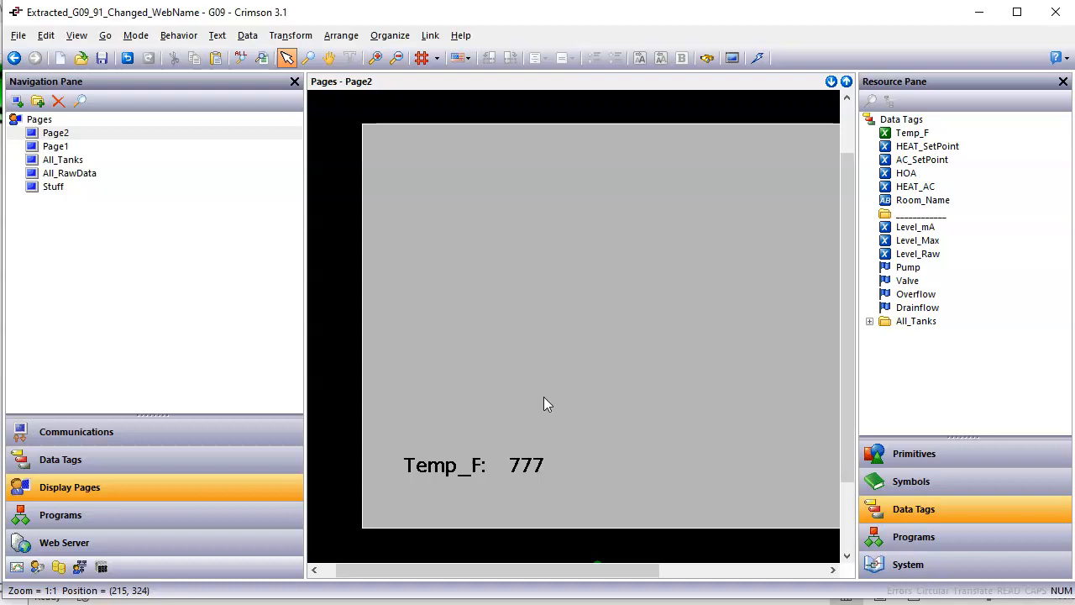
{"action": "key", "text": "alt+d"}
{"action": "mouse_move", "coordinate": [153, 311]}
{"action": "left_mouse_down"}
{"action": "mouse_move", "coordinate": [110, 197]}
{"action": "mouse_move", "coordinate": [91, 64]}
{"action": "mouse_move", "coordinate": [42, 66]}
{"action": "mouse_move", "coordinate": [17, 43]}
{"action": "left_mouse_up"}
{"action": "key", "text": "Escape"}
Step: Save the database under the new file name Extracted_G09_91_Video_2 in the Home_Trainings folder
{"action": "left_click", "coordinate": [18, 36]}
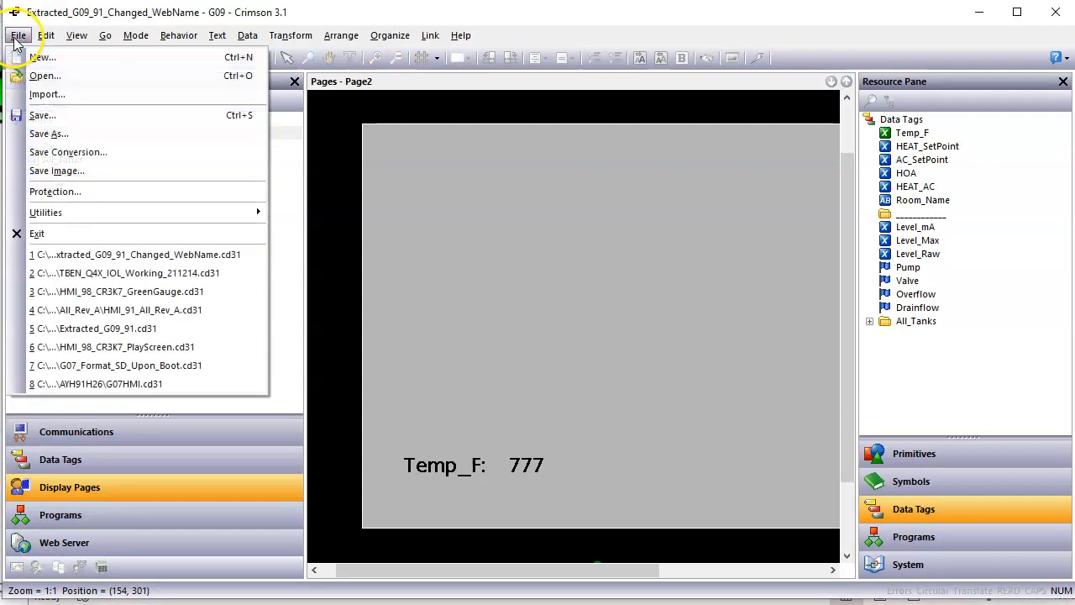
{"action": "left_click", "coordinate": [72, 135]}
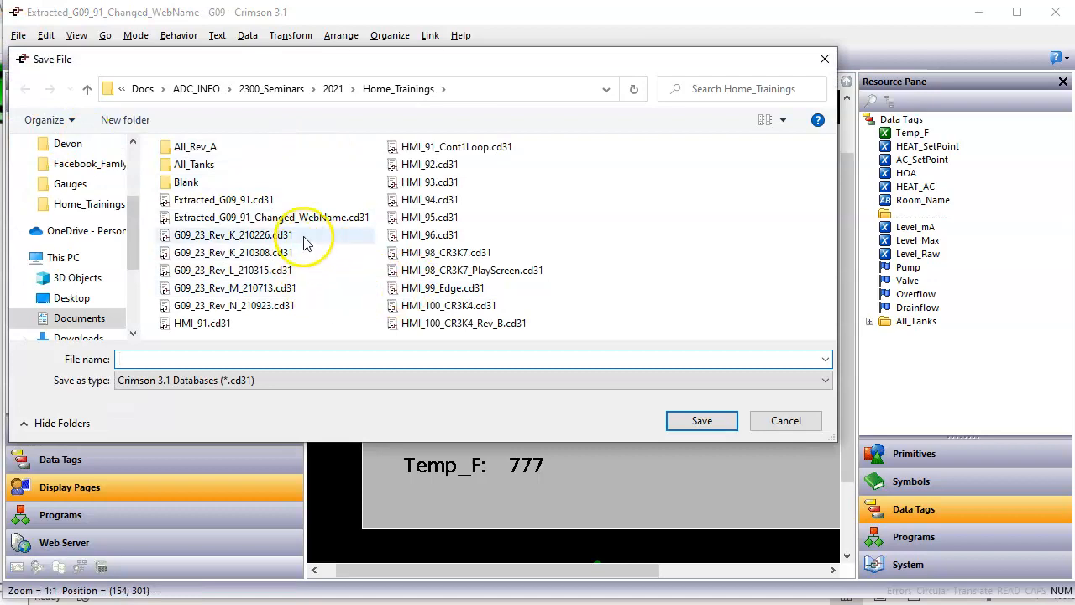
{"action": "left_click", "coordinate": [260, 220]}
{"action": "left_click", "coordinate": [357, 359]}
{"action": "left_click", "coordinate": [359, 358]}
{"action": "key", "text": "BackSpace"}
{"action": "key", "text": "BackSpace"}
{"action": "key", "text": "BackSpace"}
{"action": "key", "text": "BackSpace"}
{"action": "key", "text": "BackSpace"}
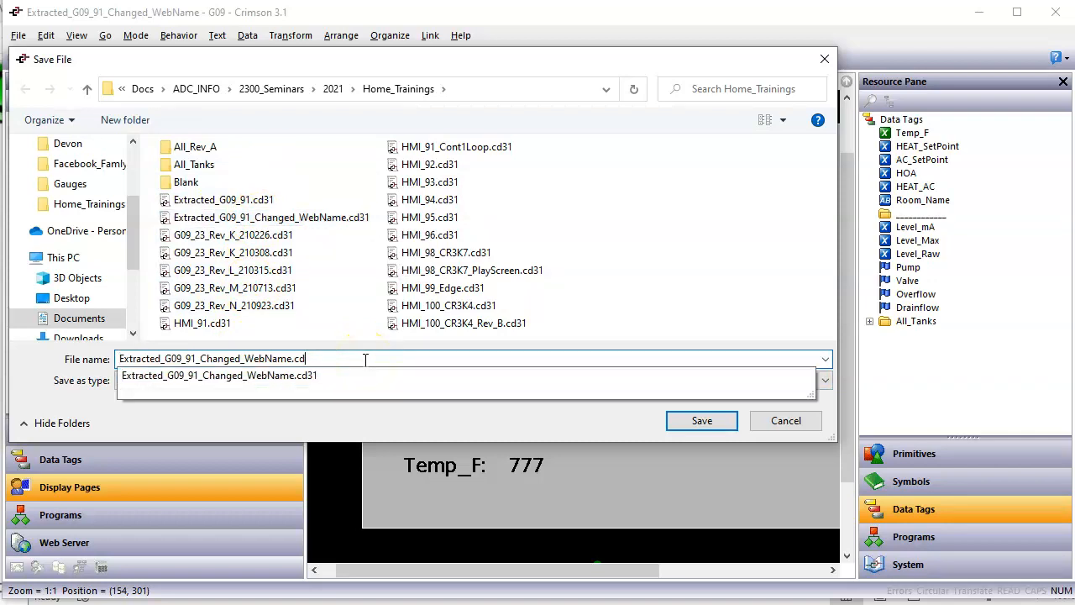
{"action": "key", "text": "BackSpace"}
{"action": "key", "text": "BackSpace"}
{"action": "key", "text": "BackSpace"}
{"action": "key", "text": "BackSpace"}
{"action": "key", "text": "BackSpace"}
{"action": "key", "text": "BackSpace"}
{"action": "key", "text": "BackSpace"}
{"action": "key", "text": "BackSpace"}
{"action": "key", "text": "BackSpace"}
{"action": "key", "text": "BackSpace"}
{"action": "key", "text": "BackSpace"}
{"action": "key", "text": "BackSpace"}
{"action": "key", "text": "BackSpace"}
{"action": "key", "text": "BackSpace"}
{"action": "key", "text": "BackSpace"}
{"action": "type", "text": "Vi"}
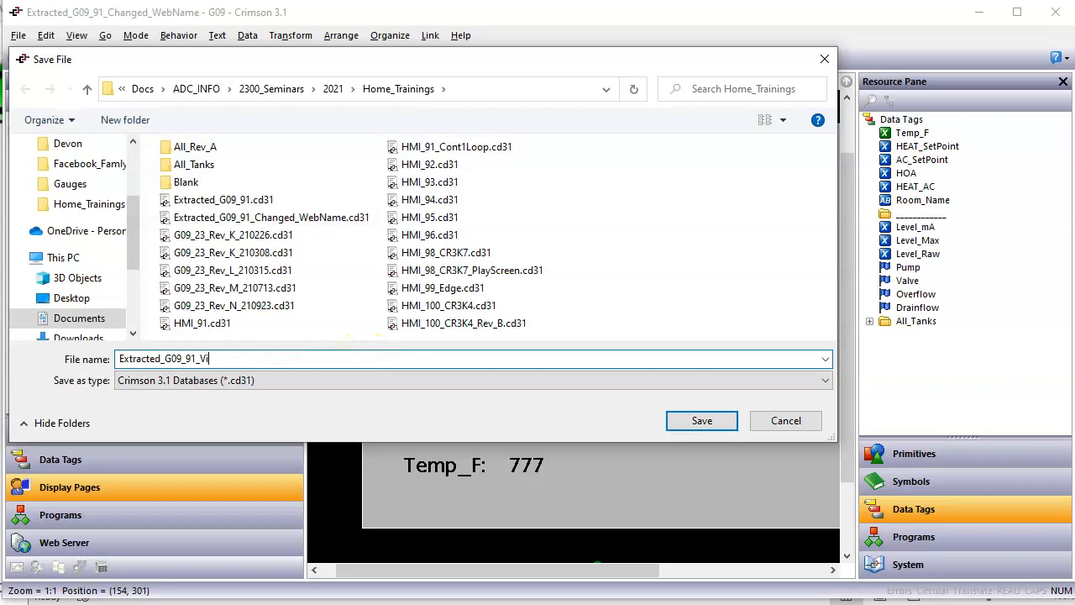
{"action": "type", "text": "deo_2"}
{"action": "key", "text": "Return"}
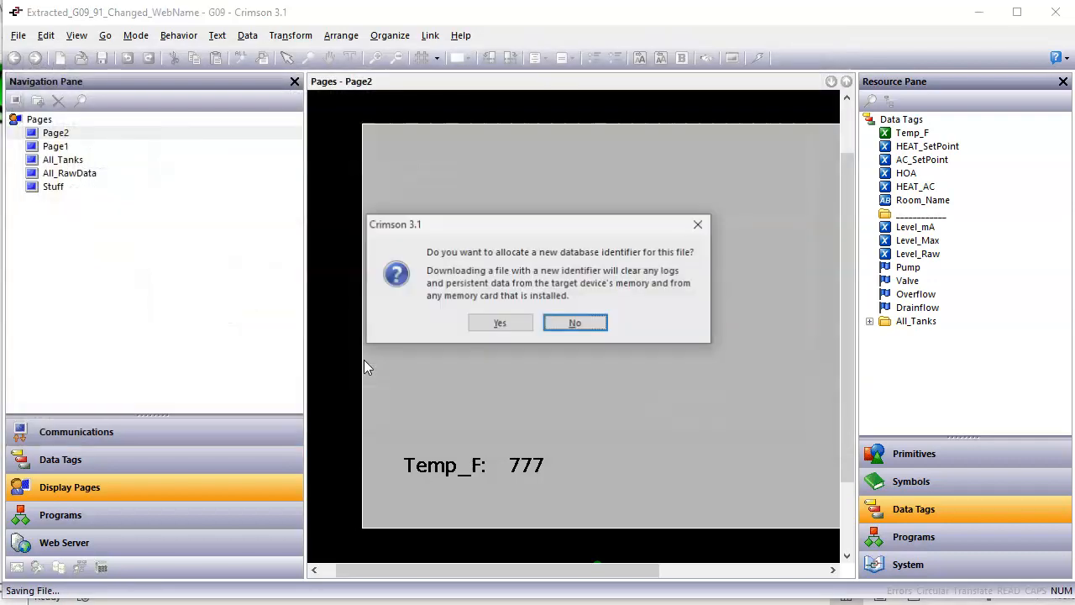
Step: Decline allocating a new database identifier for the saved file
{"action": "left_click_drag", "start_coordinate": [523, 231], "coordinate": [554, 211]}
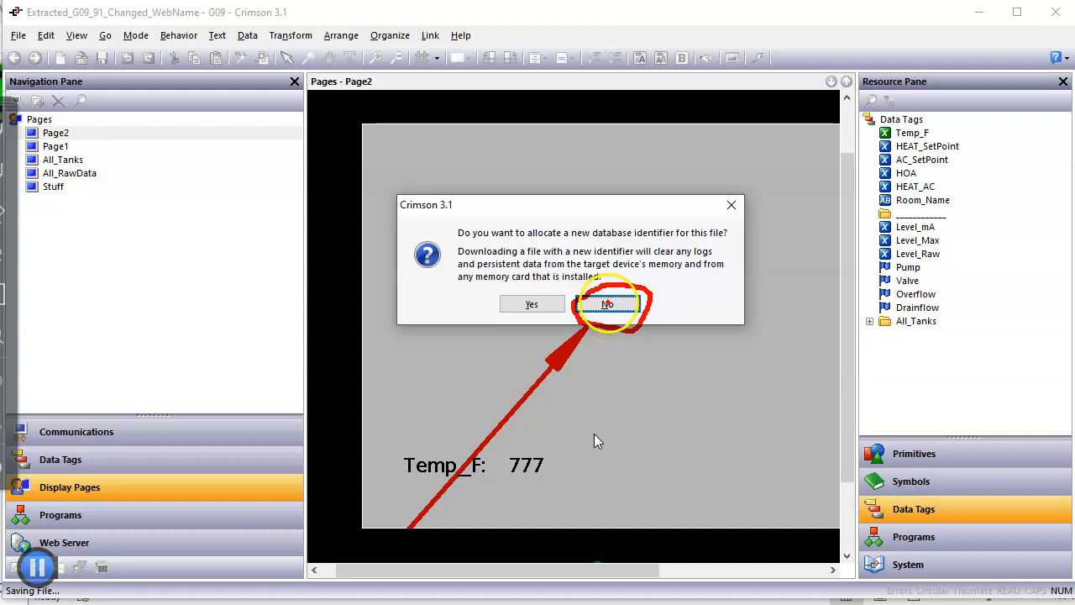
{"action": "left_click", "coordinate": [608, 304]}
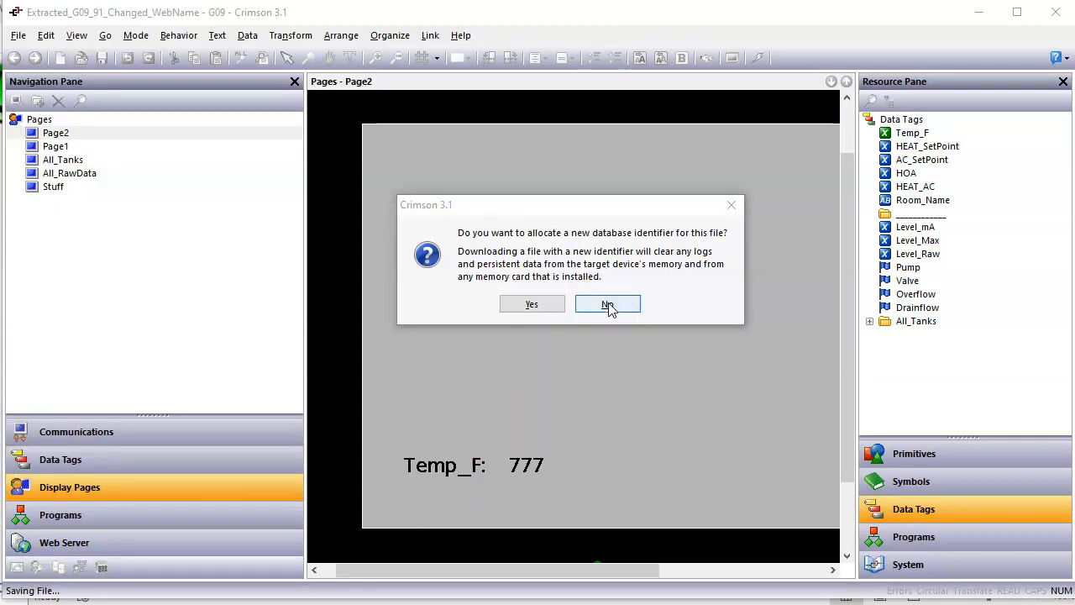
{"action": "left_click", "coordinate": [608, 304]}
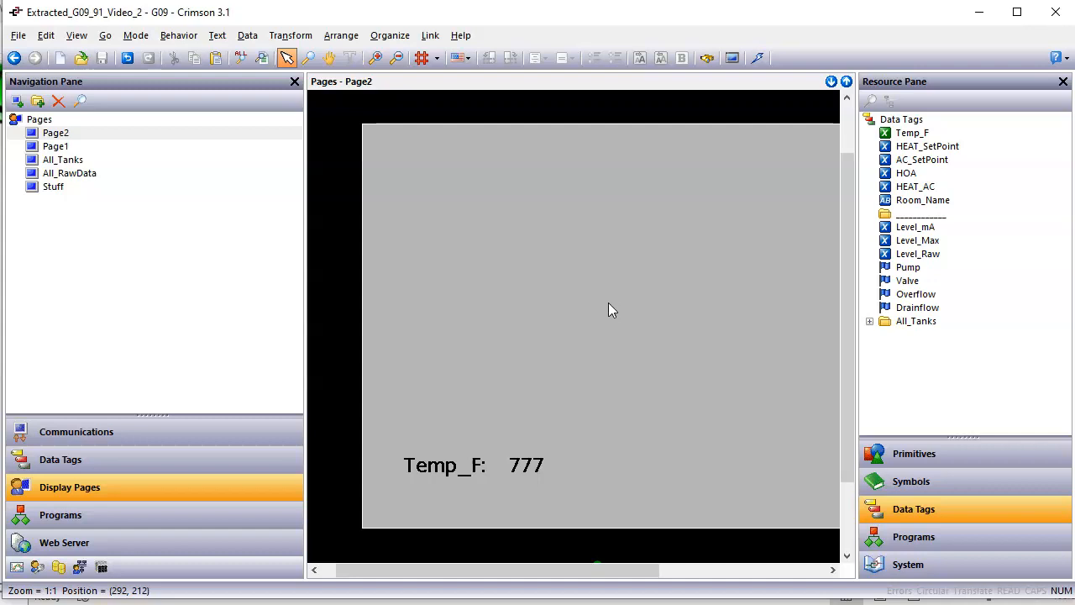
Step: Set the communications port in the link options to USB
{"action": "left_click", "coordinate": [433, 36]}
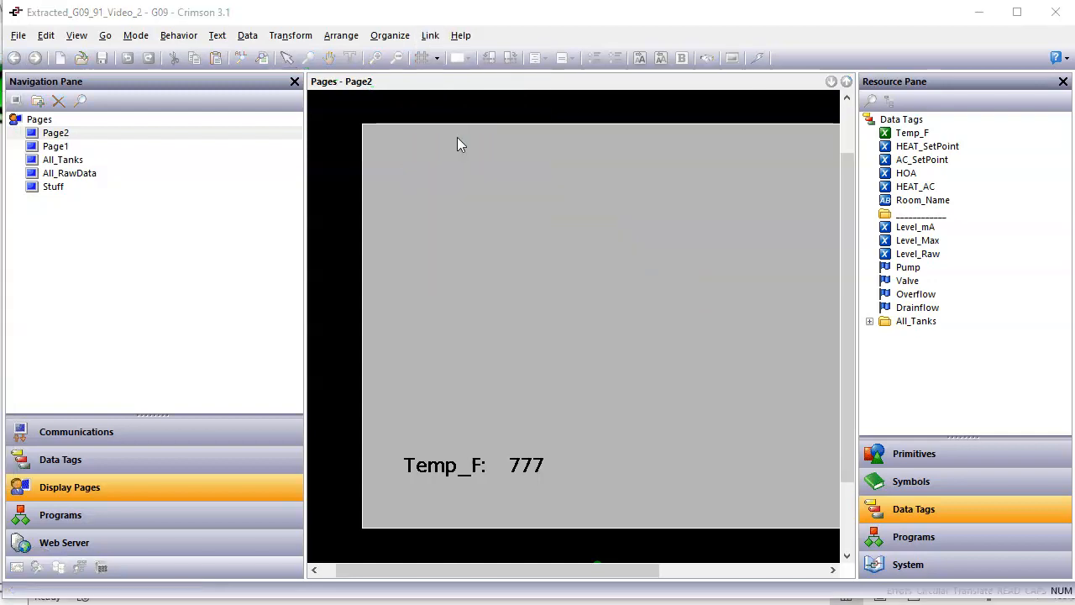
{"action": "left_click", "coordinate": [431, 35]}
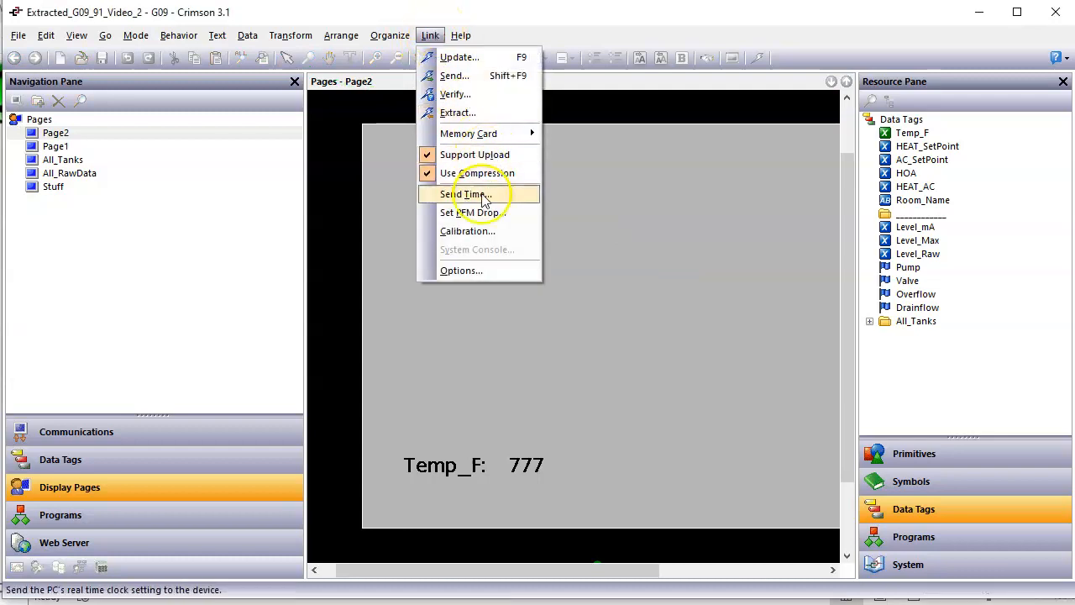
{"action": "left_click", "coordinate": [480, 269]}
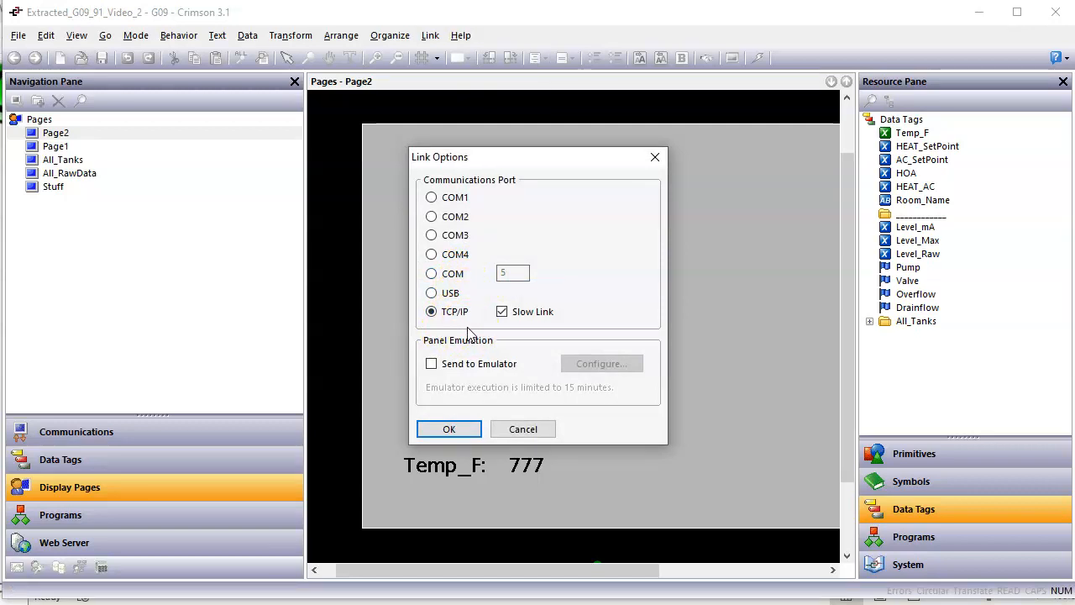
{"action": "left_click", "coordinate": [432, 294]}
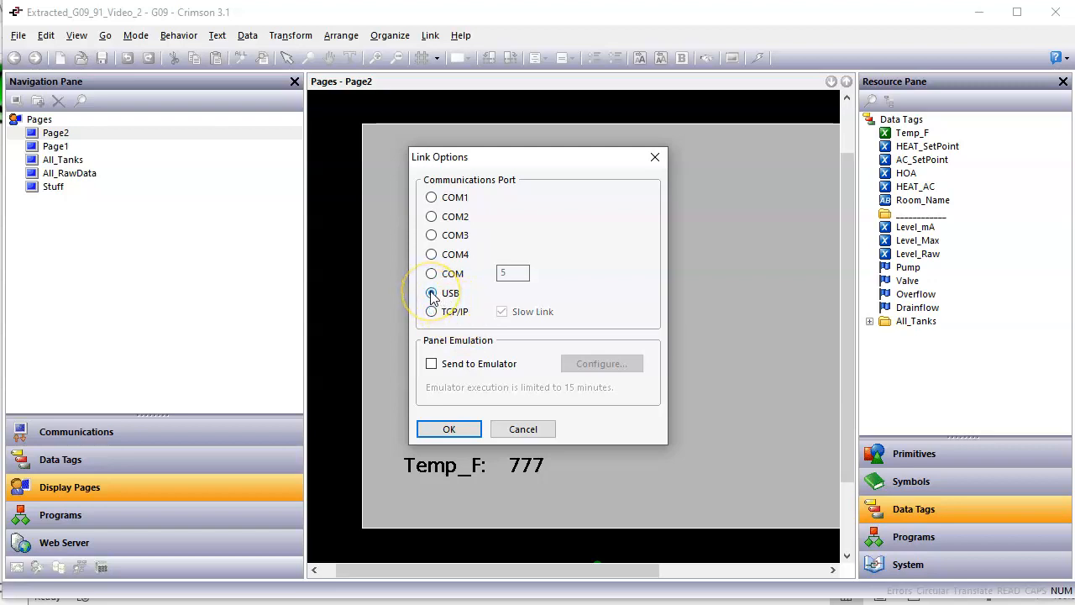
{"action": "left_click", "coordinate": [450, 429]}
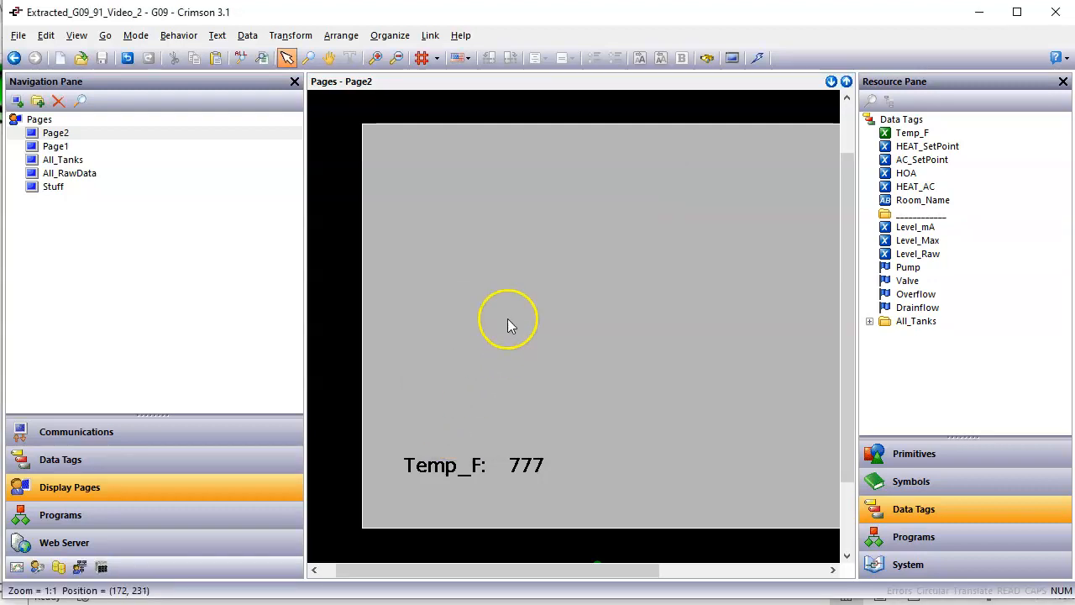
Step: Try to download the database to the HMI over USB, and dismiss the download status dialog
{"action": "left_click", "coordinate": [755, 59]}
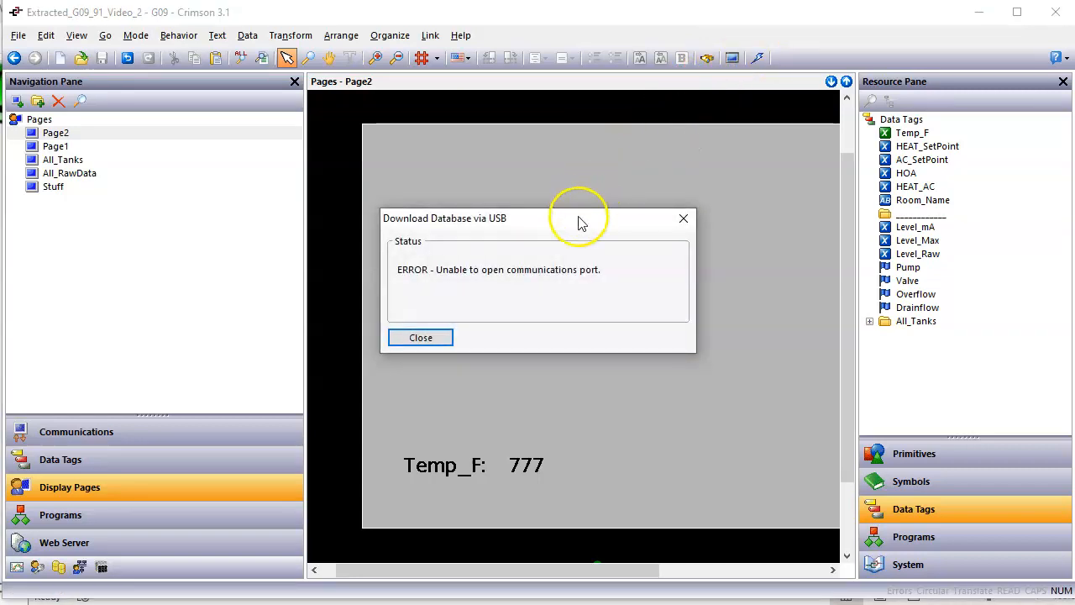
{"action": "left_click_drag", "start_coordinate": [411, 289], "coordinate": [570, 289]}
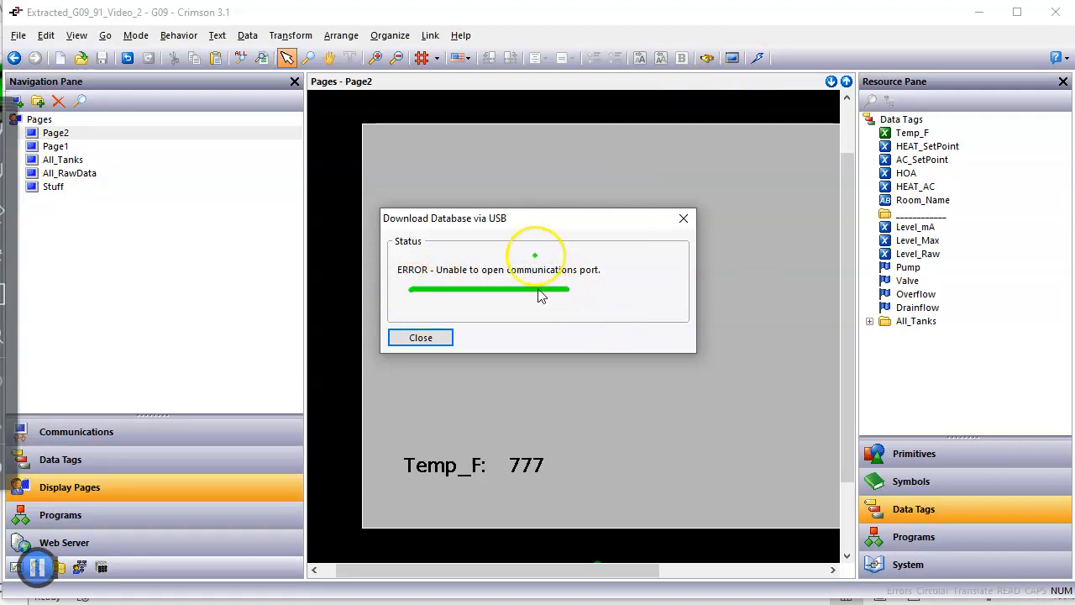
{"action": "mouse_move", "coordinate": [751, 307]}
{"action": "left_mouse_down"}
{"action": "mouse_move", "coordinate": [467, 203]}
{"action": "mouse_move", "coordinate": [507, 238]}
{"action": "left_mouse_up"}
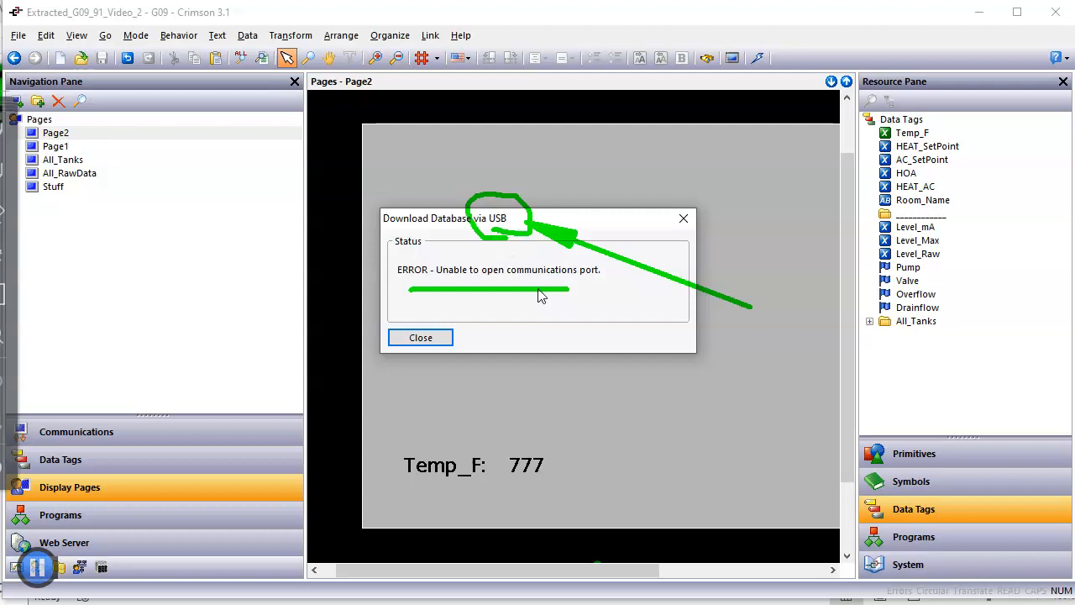
{"action": "key", "text": "Escape"}
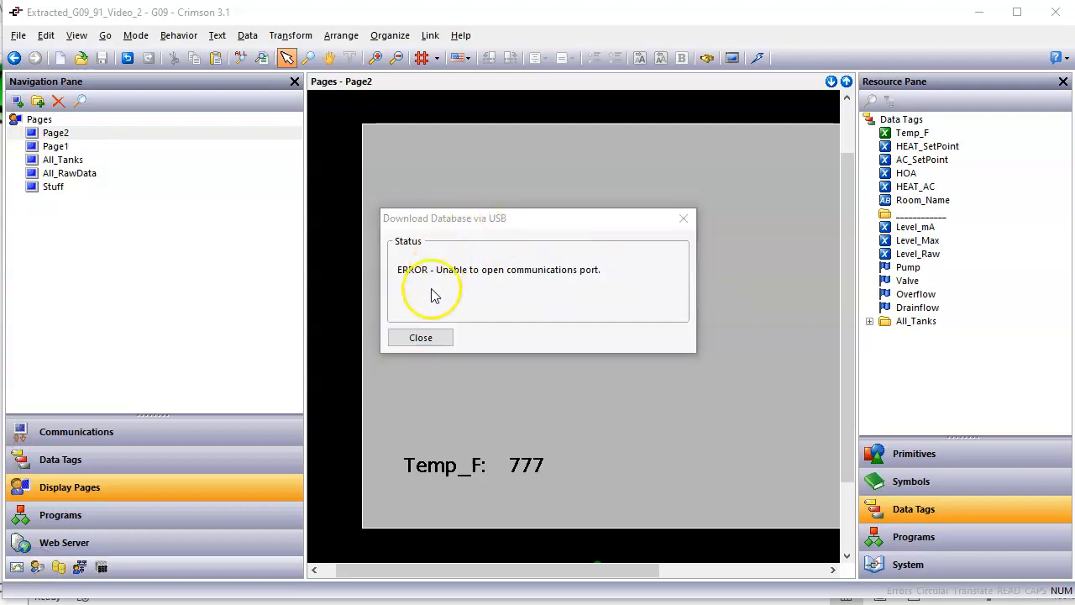
{"action": "left_click", "coordinate": [422, 337]}
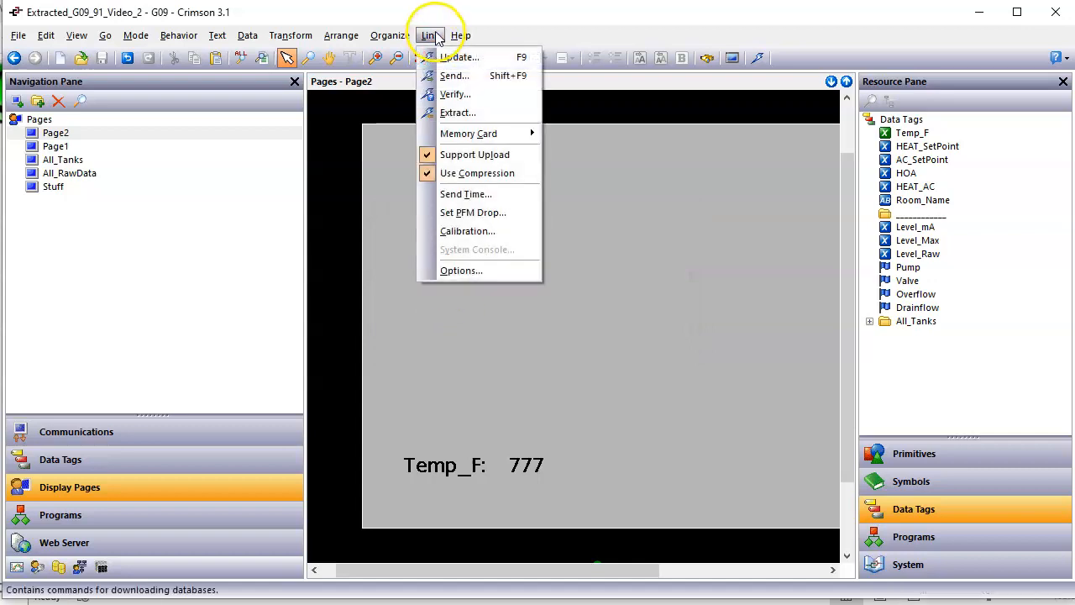
Step: Set the communications port in the link options to TCP/IP with Slow Link enabled, and acknowledge the target address notice
{"action": "left_click", "coordinate": [462, 270]}
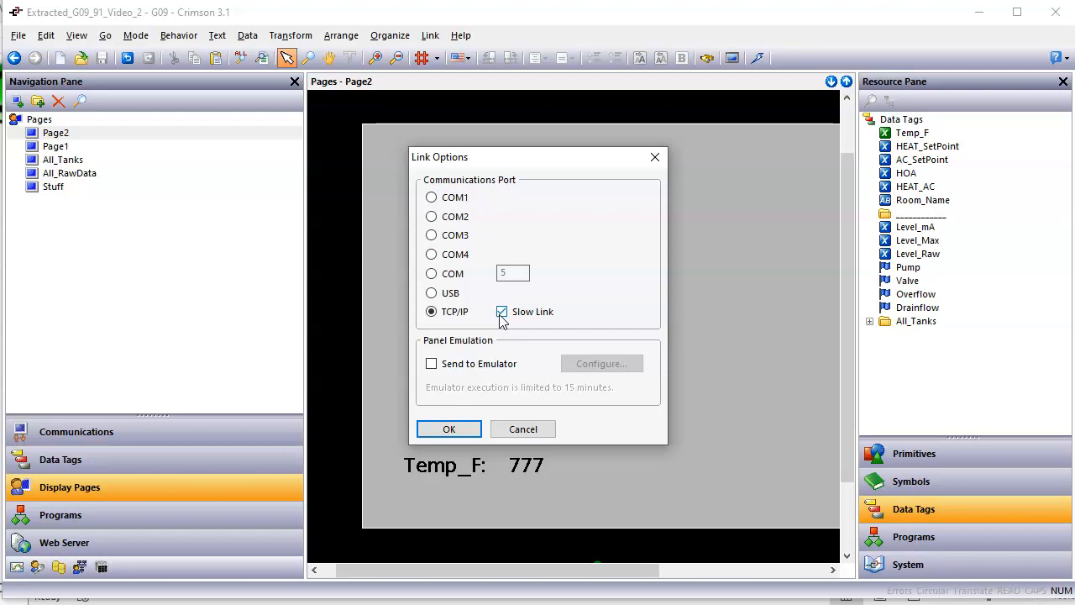
{"action": "left_click", "coordinate": [461, 433]}
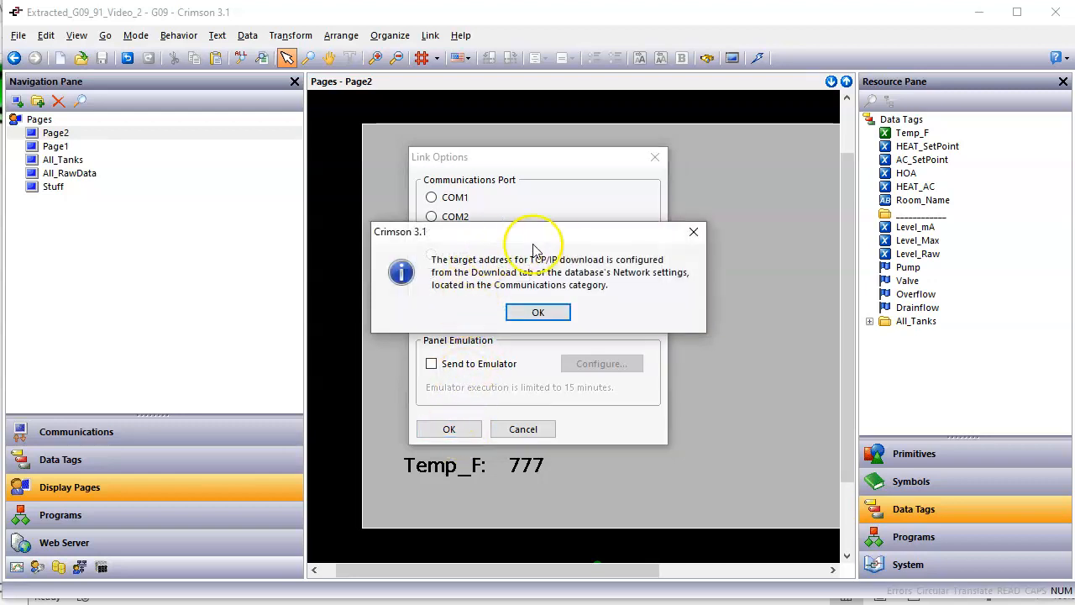
{"action": "left_click_drag", "start_coordinate": [542, 224], "coordinate": [559, 206]}
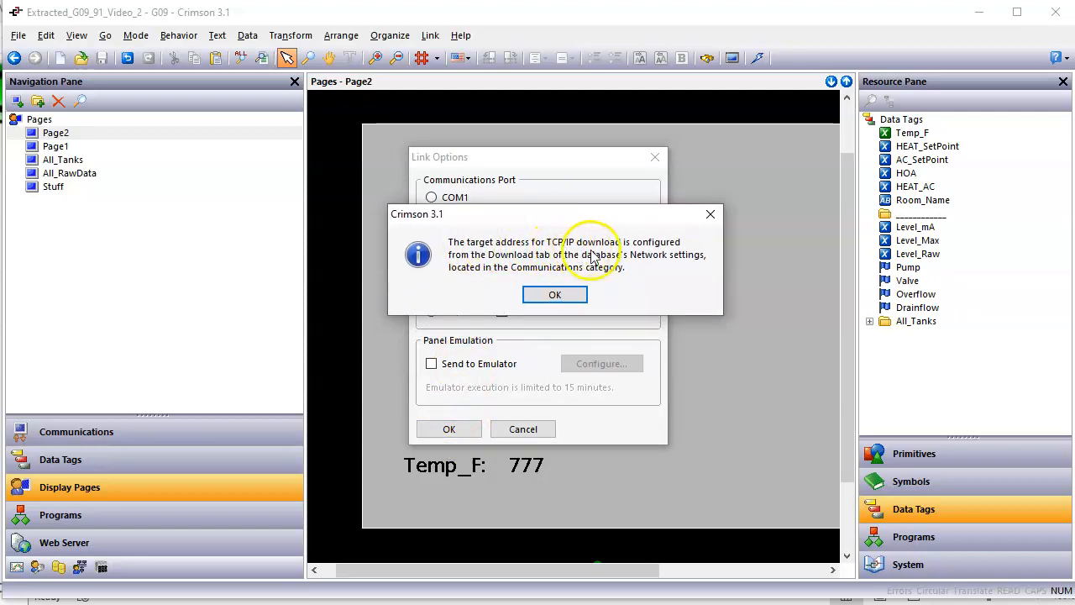
{"action": "left_click", "coordinate": [542, 297]}
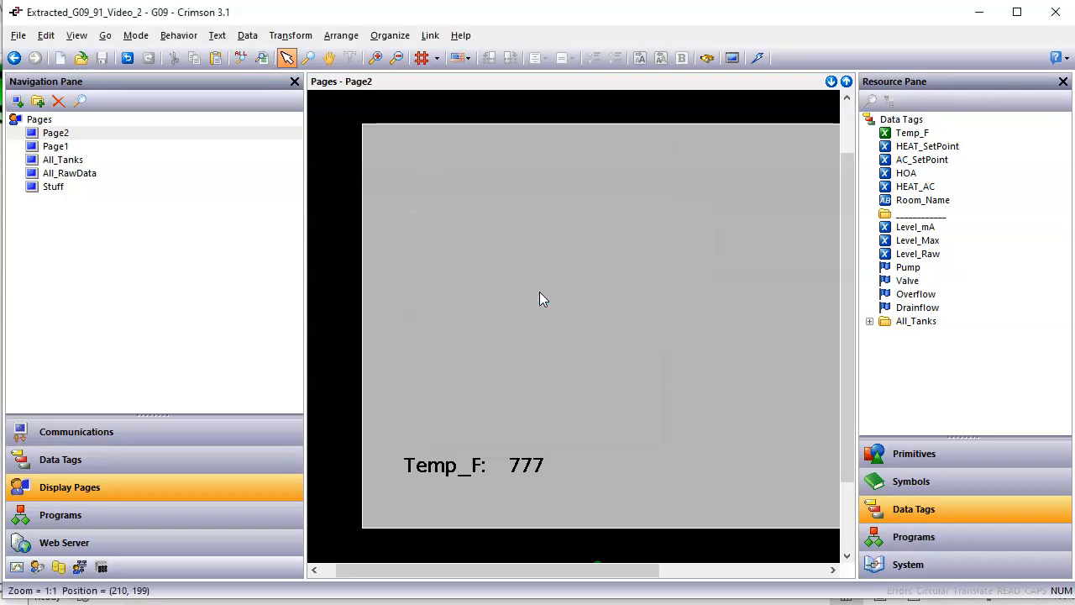
Step: Check the remote address and send port number for IP download in the Communications network settings
{"action": "mouse_move", "coordinate": [454, 223]}
{"action": "left_mouse_down"}
{"action": "mouse_move", "coordinate": [173, 368]}
{"action": "mouse_move", "coordinate": [130, 415]}
{"action": "left_mouse_up"}
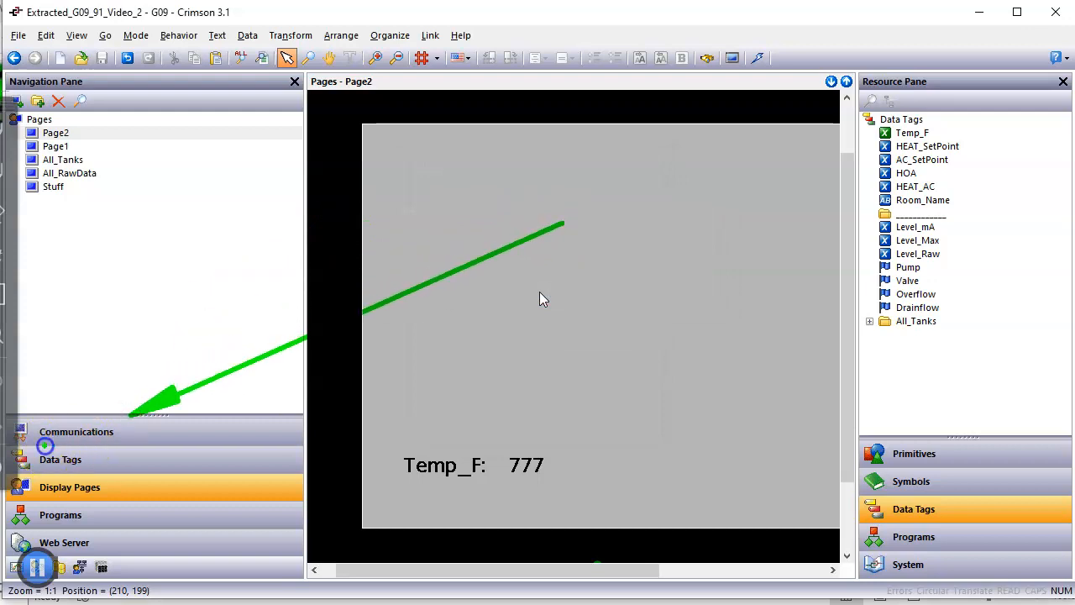
{"action": "left_click_drag", "start_coordinate": [44, 444], "coordinate": [24, 416]}
{"action": "key", "text": "Escape"}
{"action": "left_click", "coordinate": [67, 439]}
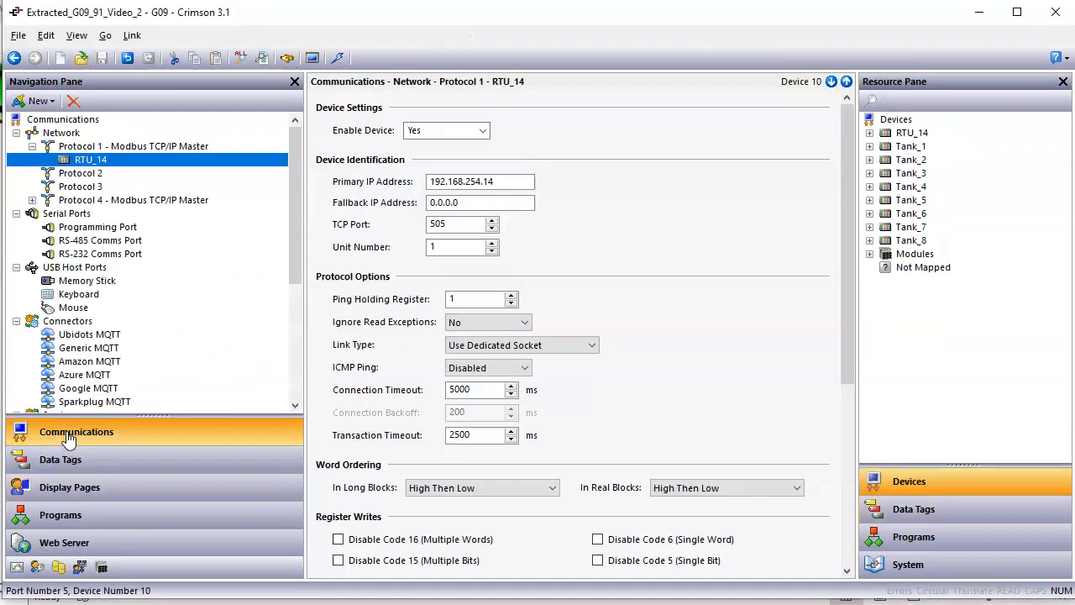
{"action": "mouse_move", "coordinate": [138, 306]}
{"action": "left_mouse_down"}
{"action": "mouse_move", "coordinate": [61, 139]}
{"action": "mouse_move", "coordinate": [95, 138]}
{"action": "mouse_move", "coordinate": [53, 123]}
{"action": "mouse_move", "coordinate": [38, 142]}
{"action": "left_mouse_up"}
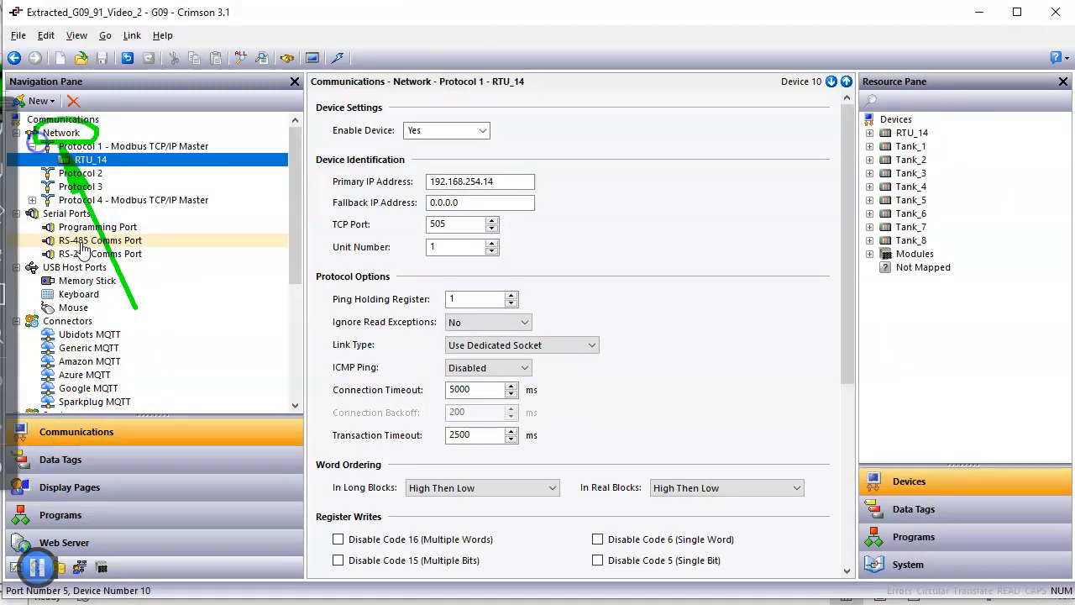
{"action": "key", "text": "Escape"}
{"action": "left_click", "coordinate": [54, 135]}
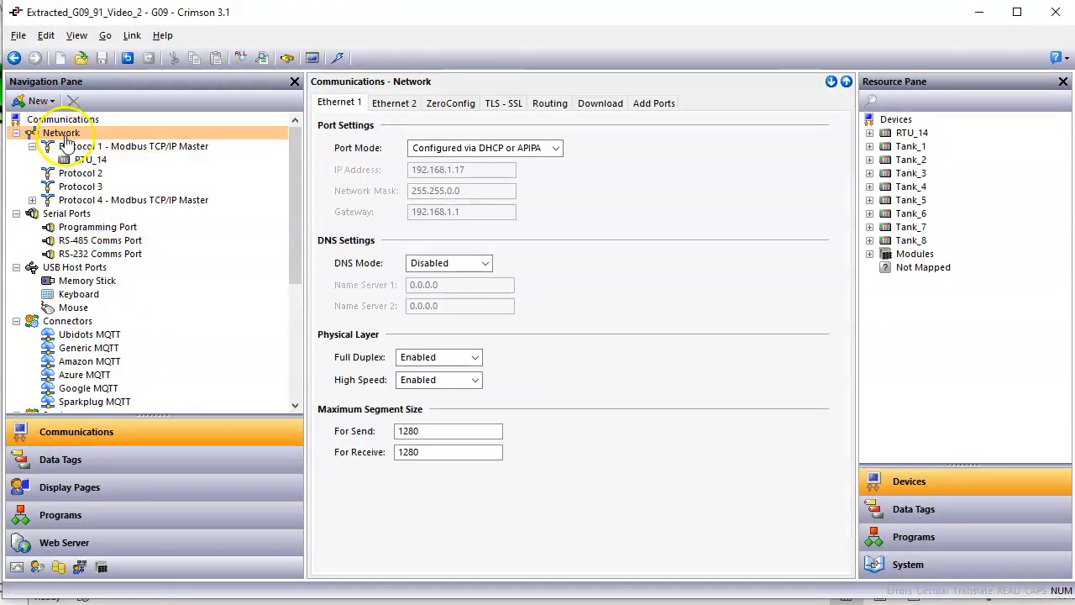
{"action": "mouse_move", "coordinate": [271, 328]}
{"action": "left_mouse_down"}
{"action": "mouse_move", "coordinate": [439, 264]}
{"action": "mouse_move", "coordinate": [601, 116]}
{"action": "left_mouse_up"}
{"action": "key", "text": "Escape"}
{"action": "left_click", "coordinate": [600, 103]}
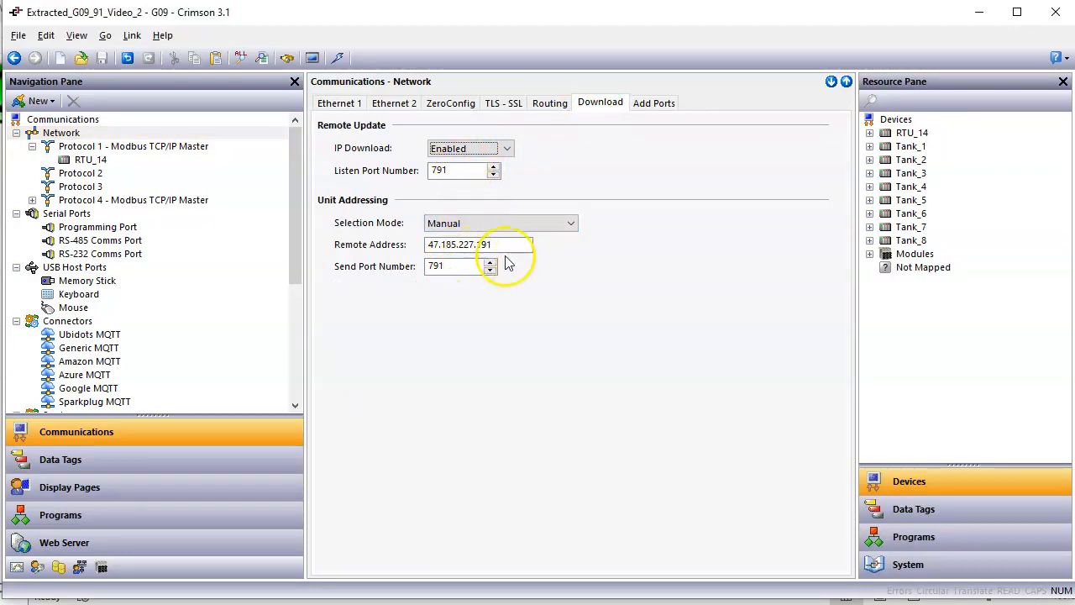
{"action": "key", "text": "alt+d"}
{"action": "mouse_move", "coordinate": [670, 332]}
{"action": "left_mouse_down"}
{"action": "mouse_move", "coordinate": [643, 334]}
{"action": "mouse_move", "coordinate": [533, 245]}
{"action": "mouse_move", "coordinate": [507, 252]}
{"action": "left_mouse_up"}
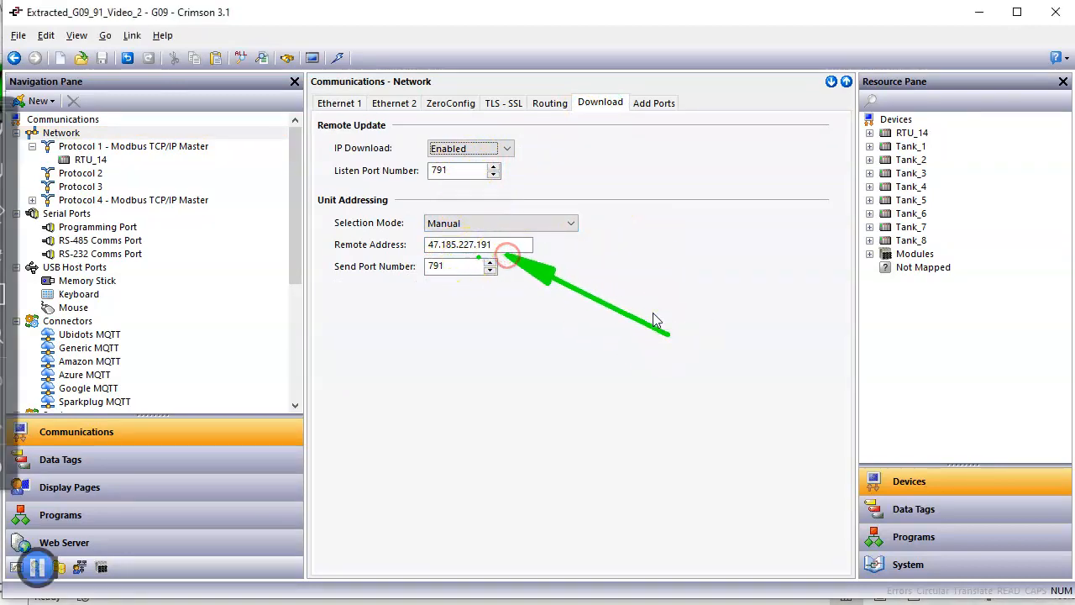
{"action": "left_click_drag", "start_coordinate": [423, 252], "coordinate": [521, 253]}
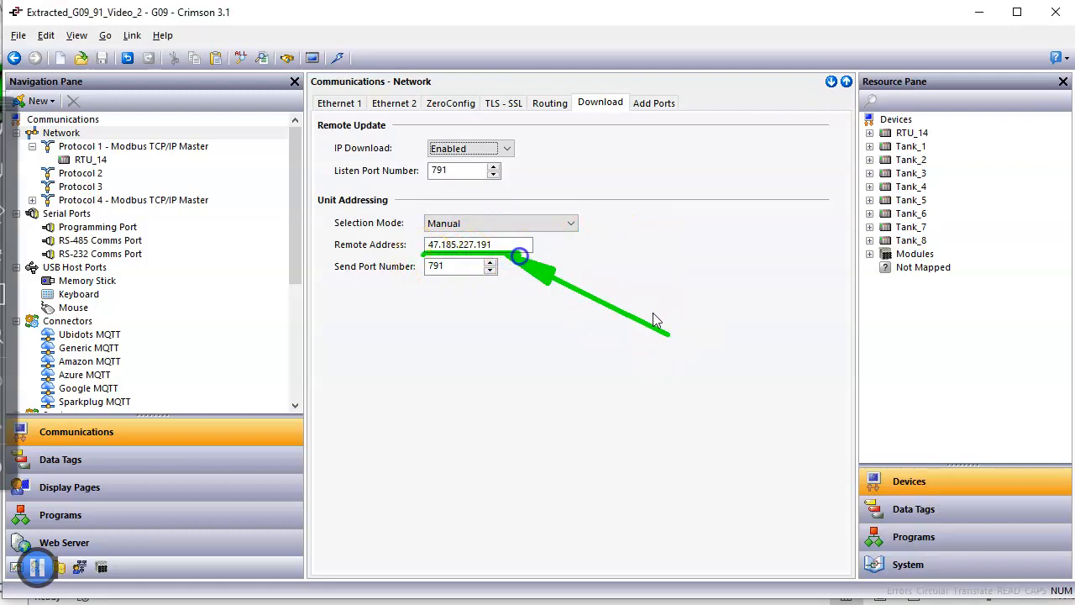
{"action": "key", "text": "Escape"}
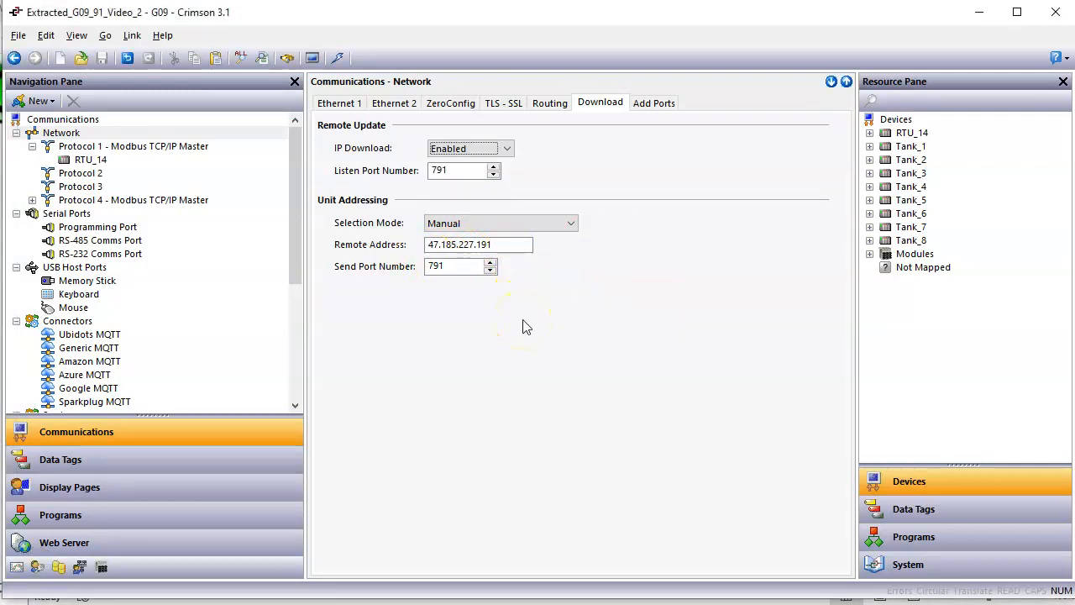
Step: Examine the port mode in the network's Ethernet 1 settings
{"action": "key", "text": "alt+d"}
{"action": "mouse_move", "coordinate": [420, 367]}
{"action": "left_mouse_down"}
{"action": "mouse_move", "coordinate": [345, 186]}
{"action": "mouse_move", "coordinate": [343, 124]}
{"action": "mouse_move", "coordinate": [440, 173]}
{"action": "mouse_move", "coordinate": [434, 247]}
{"action": "mouse_move", "coordinate": [419, 237]}
{"action": "mouse_move", "coordinate": [434, 180]}
{"action": "mouse_move", "coordinate": [363, 120]}
{"action": "mouse_move", "coordinate": [391, 110]}
{"action": "mouse_move", "coordinate": [321, 111]}
{"action": "left_mouse_up"}
{"action": "key", "text": "Escape"}
{"action": "left_click", "coordinate": [348, 108]}
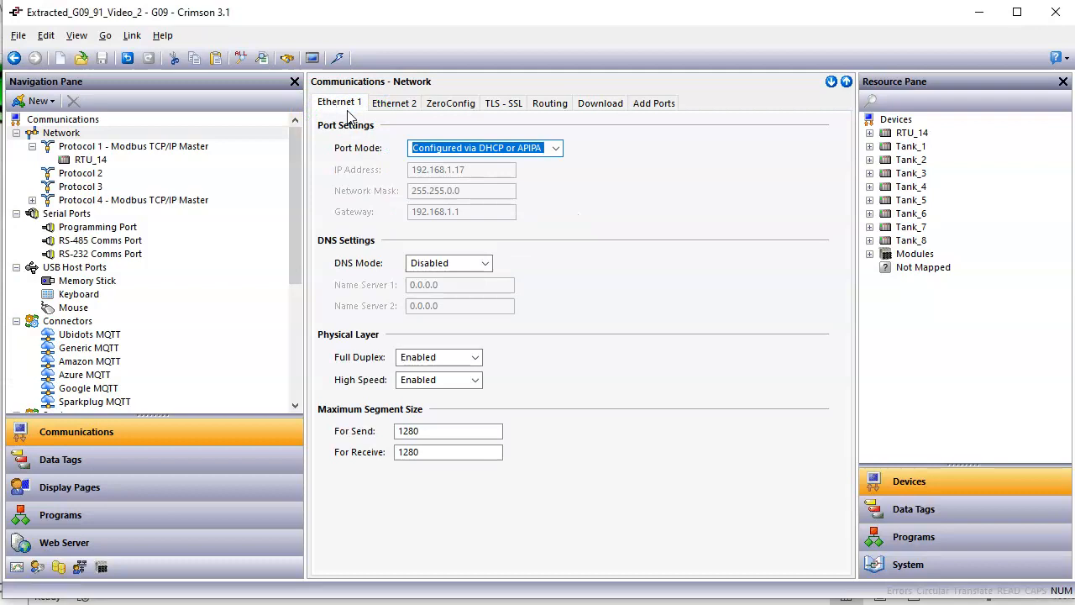
{"action": "left_click_drag", "start_coordinate": [336, 380], "coordinate": [479, 160]}
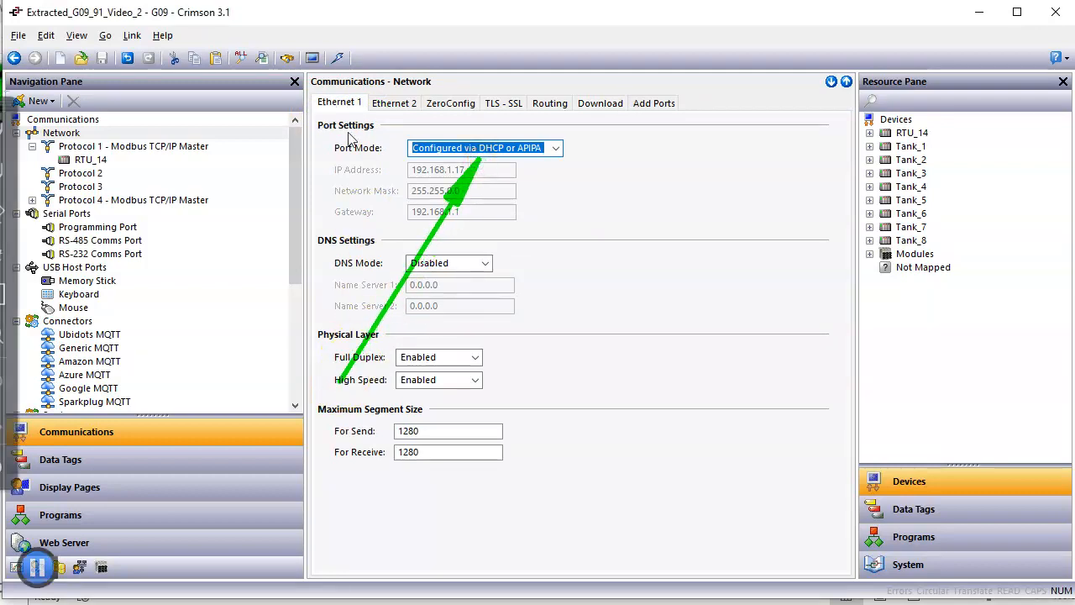
{"action": "key", "text": "Escape"}
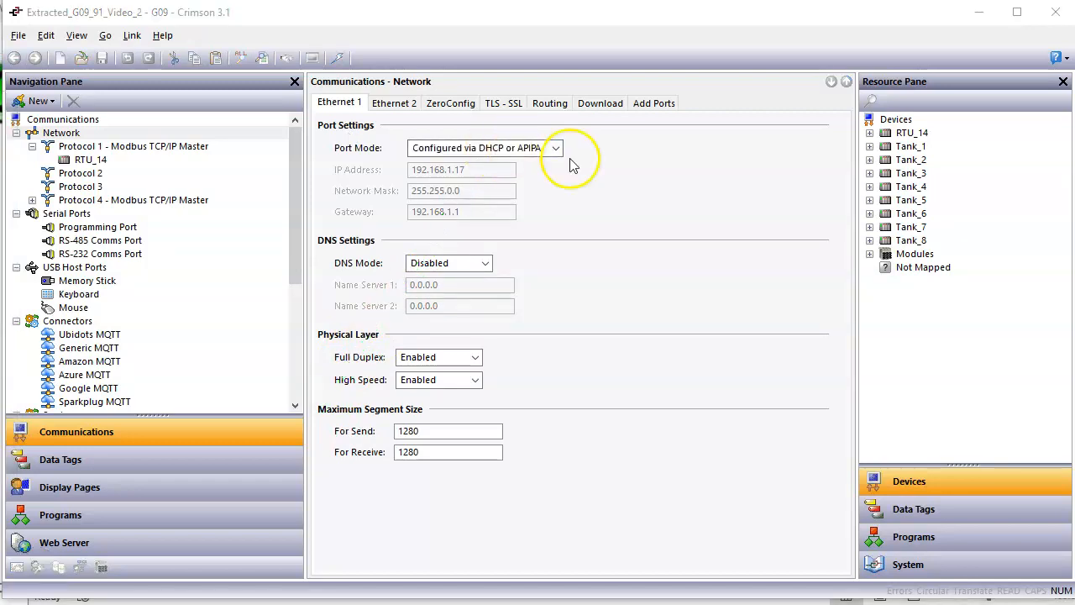
Step: Switch the Ethernet 1 port mode to Manual Configuration, and return it to Configured via DHCP or APIPA
{"action": "left_click", "coordinate": [555, 148]}
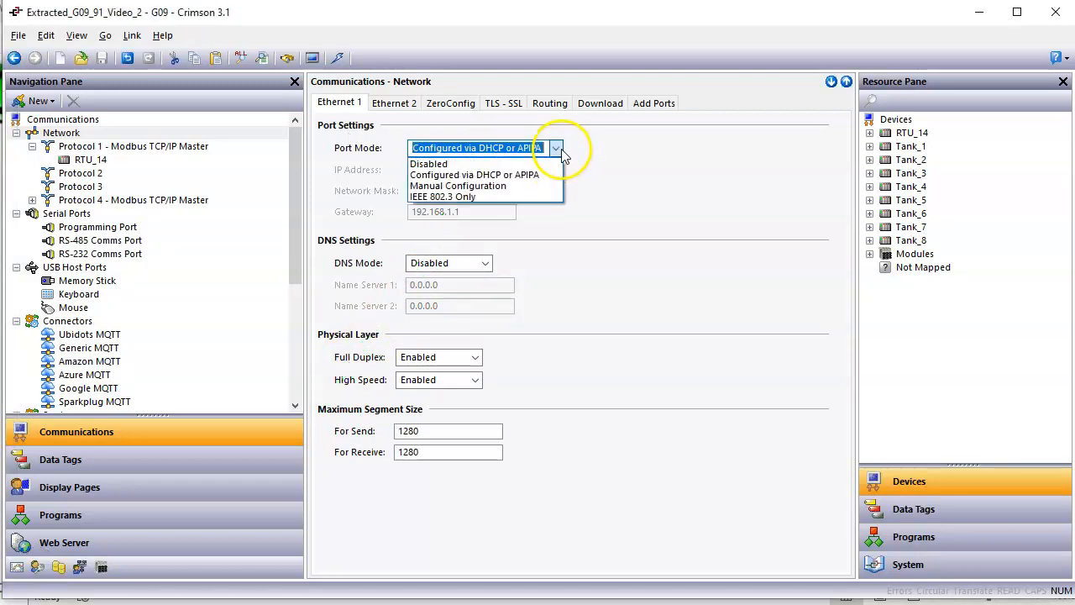
{"action": "left_click", "coordinate": [554, 186]}
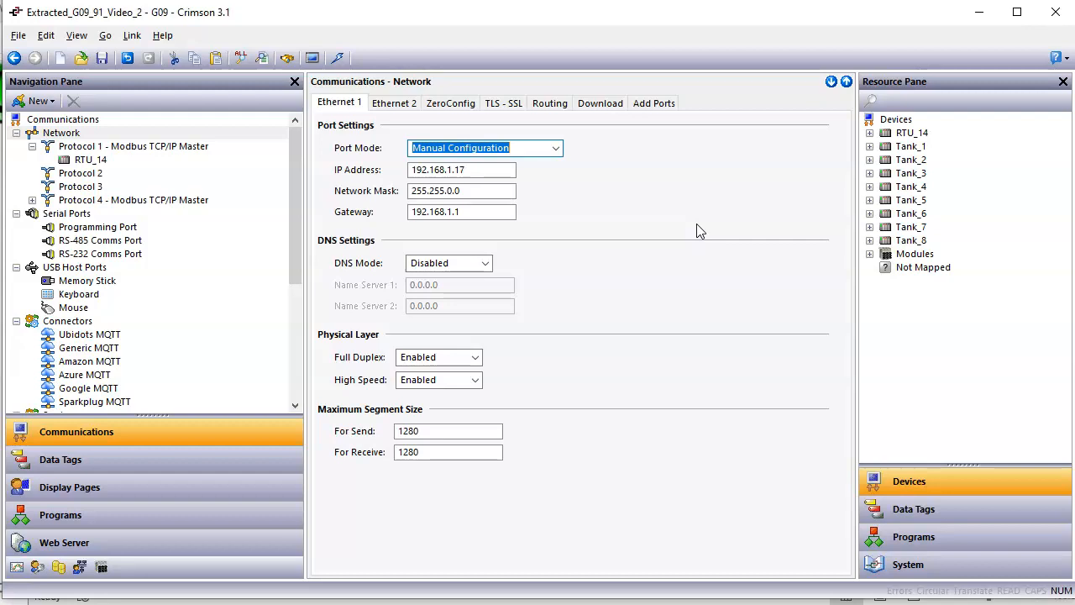
{"action": "left_click", "coordinate": [555, 148]}
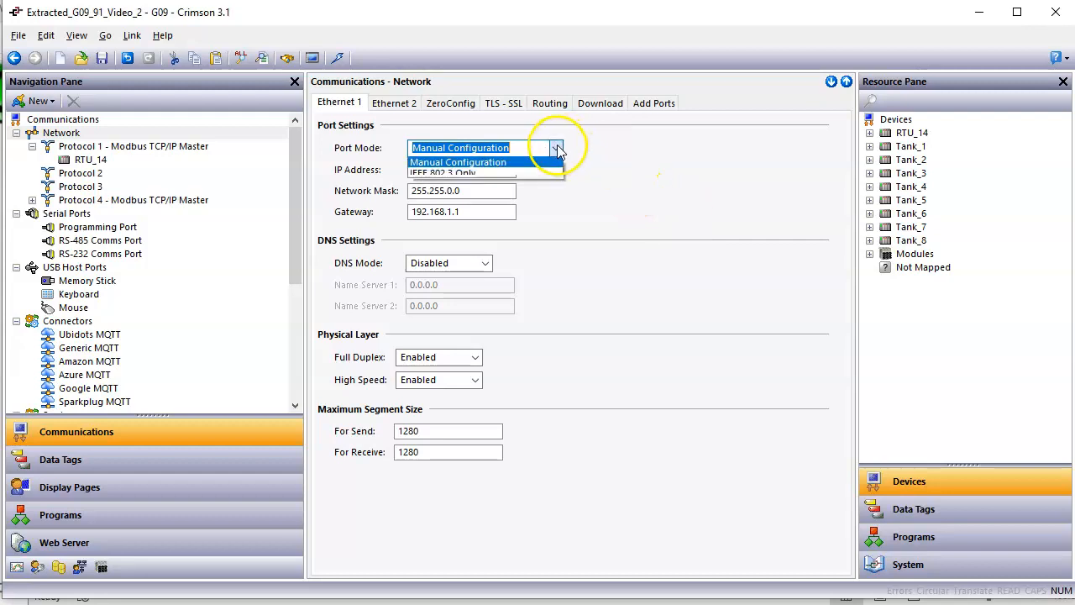
{"action": "left_click", "coordinate": [543, 175]}
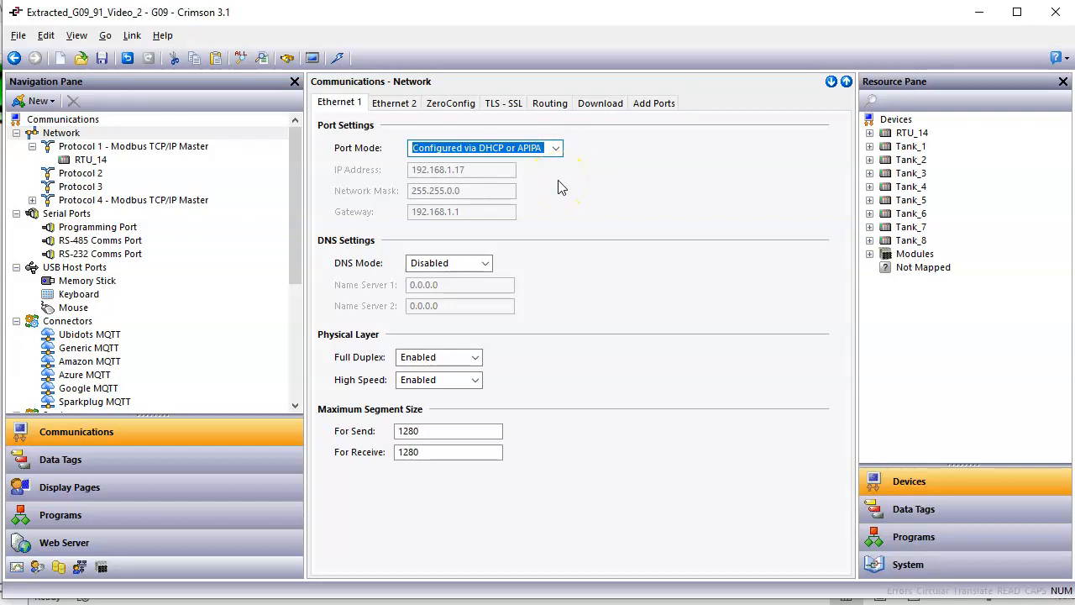
Step: Download the database to the HMI over TCP/IP
{"action": "left_click", "coordinate": [338, 59]}
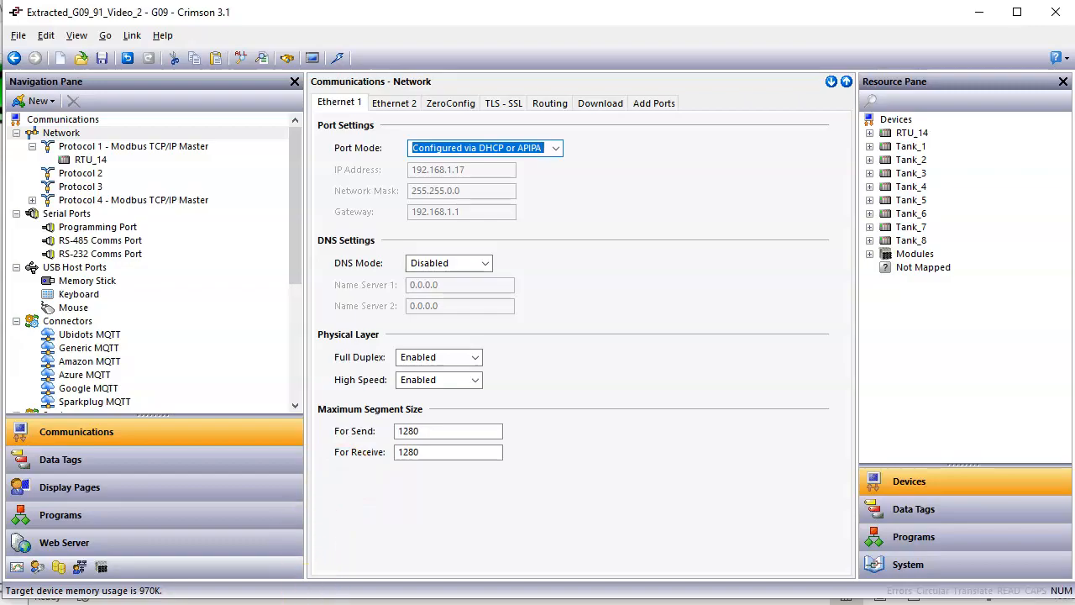
Step: Switch to the browser and open the Remote View of WaZoos 91 to check the Temp_F reading on the HMI's display
{"action": "left_click", "coordinate": [341, 602]}
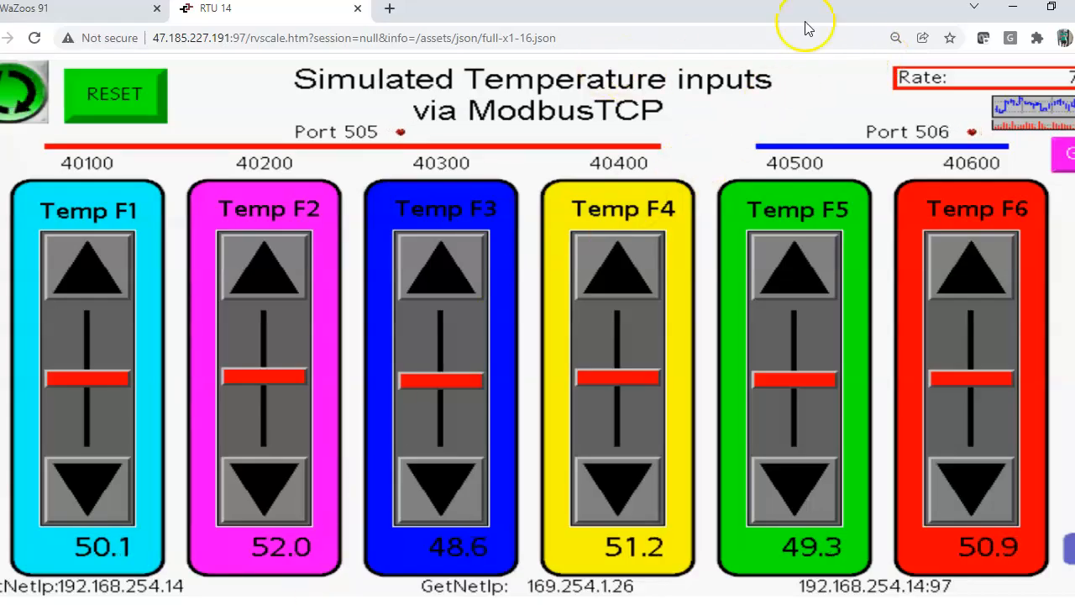
{"action": "left_click", "coordinate": [84, 15]}
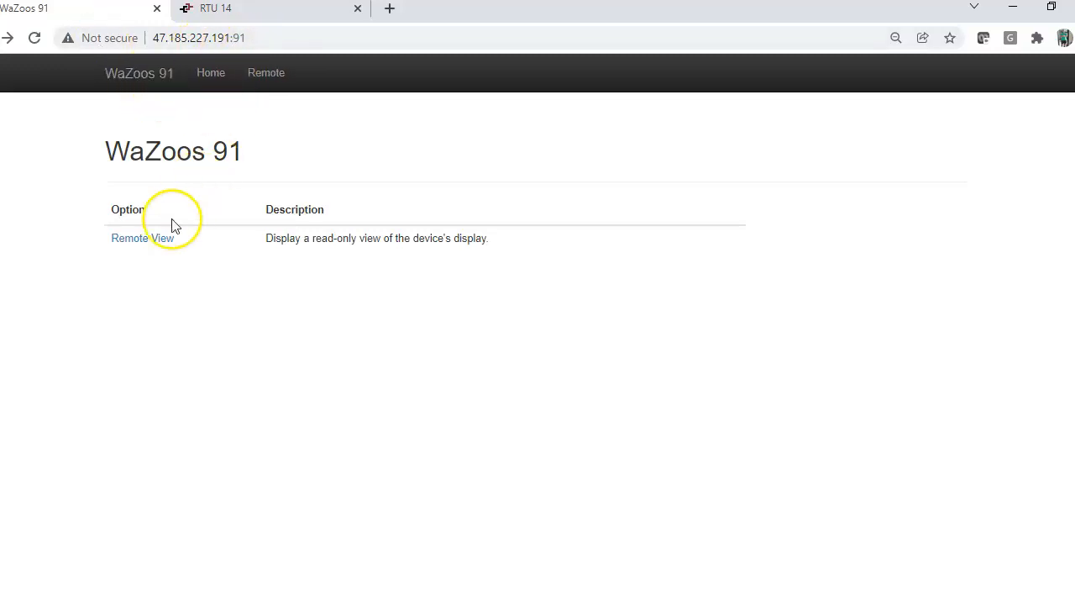
{"action": "left_click", "coordinate": [158, 240]}
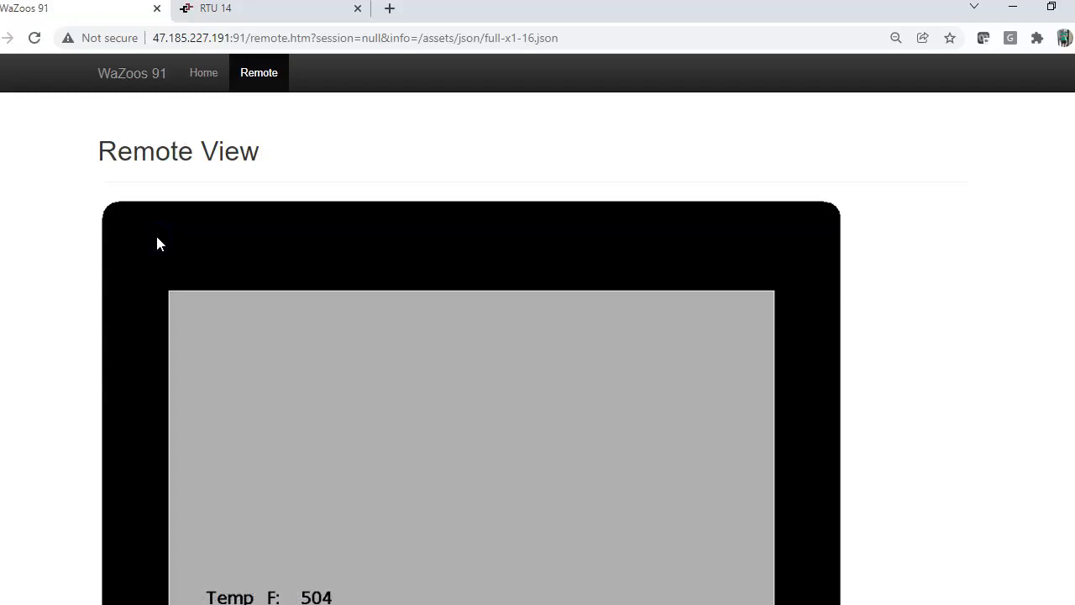
{"action": "scroll", "coordinate": [407, 296], "scroll_direction": "down", "scroll_amount": 1}
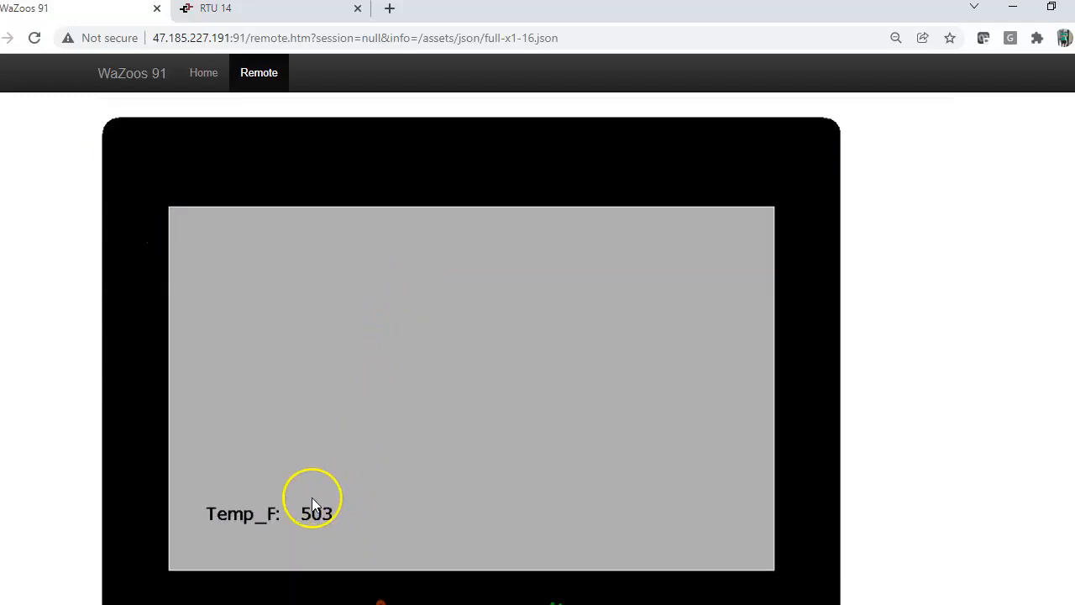
{"action": "scroll", "coordinate": [386, 365], "scroll_direction": "up", "scroll_amount": 1}
{"action": "scroll", "coordinate": [318, 450], "scroll_direction": "down", "scroll_amount": 1}
{"action": "left_click_drag", "start_coordinate": [1046, 223], "coordinate": [848, 326]}
{"action": "left_click_drag", "start_coordinate": [998, 126], "coordinate": [849, 232]}
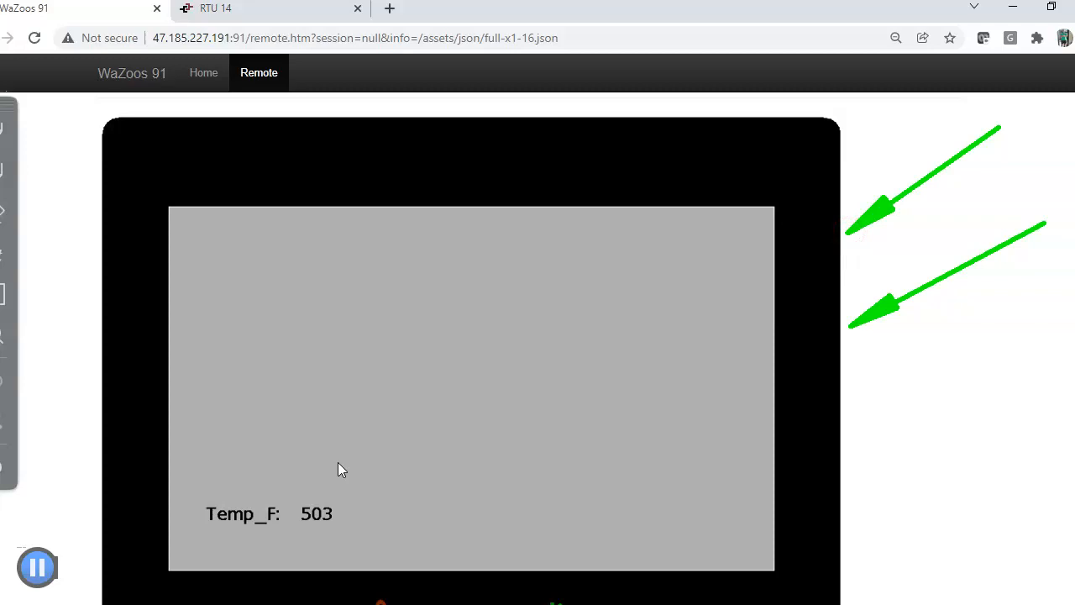
{"action": "key", "text": "Escape"}
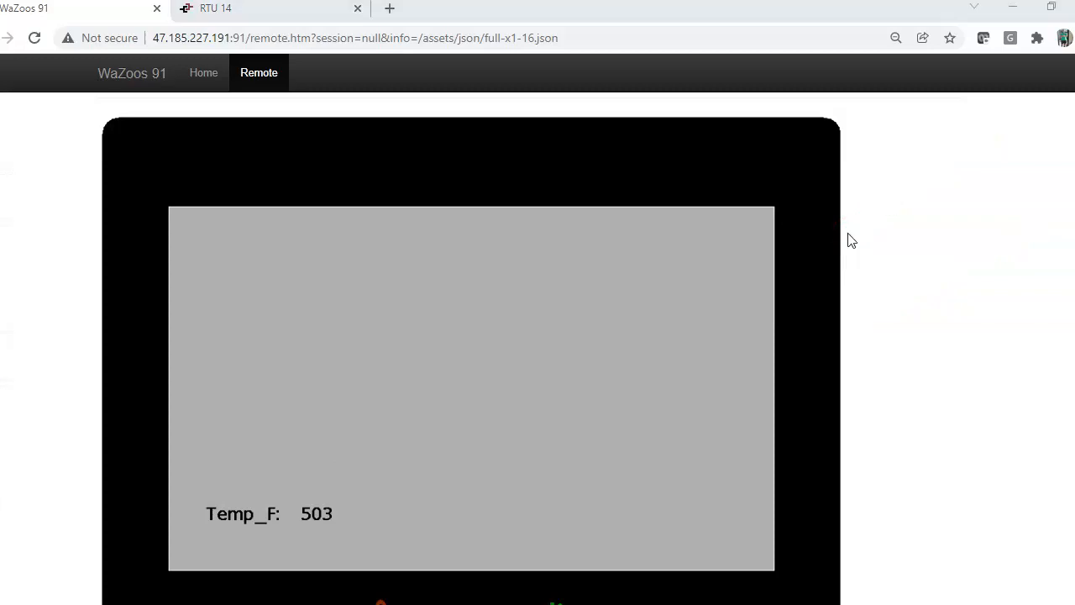
Step: Switch back to Crimson 3.1 and enable Remote Control in the web server's remote view features
{"action": "left_click", "coordinate": [613, 604]}
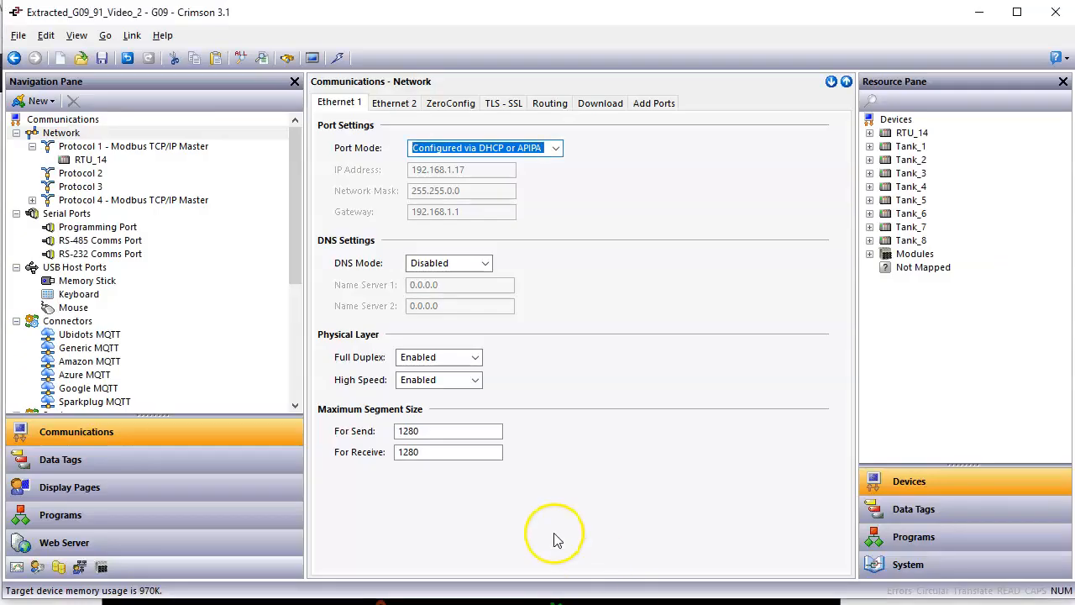
{"action": "key", "text": "alt+d"}
{"action": "mouse_move", "coordinate": [577, 319]}
{"action": "left_mouse_down"}
{"action": "mouse_move", "coordinate": [187, 431]}
{"action": "mouse_move", "coordinate": [135, 527]}
{"action": "mouse_move", "coordinate": [67, 550]}
{"action": "mouse_move", "coordinate": [112, 567]}
{"action": "left_mouse_up"}
{"action": "key", "text": "Escape"}
{"action": "left_click", "coordinate": [74, 546]}
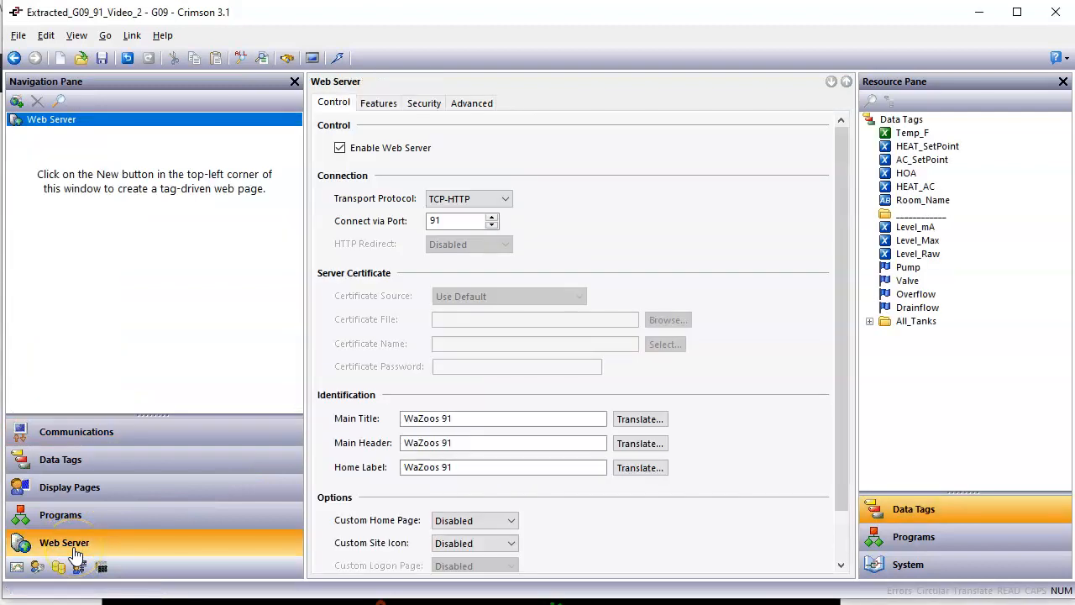
{"action": "mouse_move", "coordinate": [170, 359]}
{"action": "left_mouse_down"}
{"action": "mouse_move", "coordinate": [240, 312]}
{"action": "mouse_move", "coordinate": [342, 124]}
{"action": "mouse_move", "coordinate": [412, 82]}
{"action": "mouse_move", "coordinate": [346, 99]}
{"action": "mouse_move", "coordinate": [370, 135]}
{"action": "left_mouse_up"}
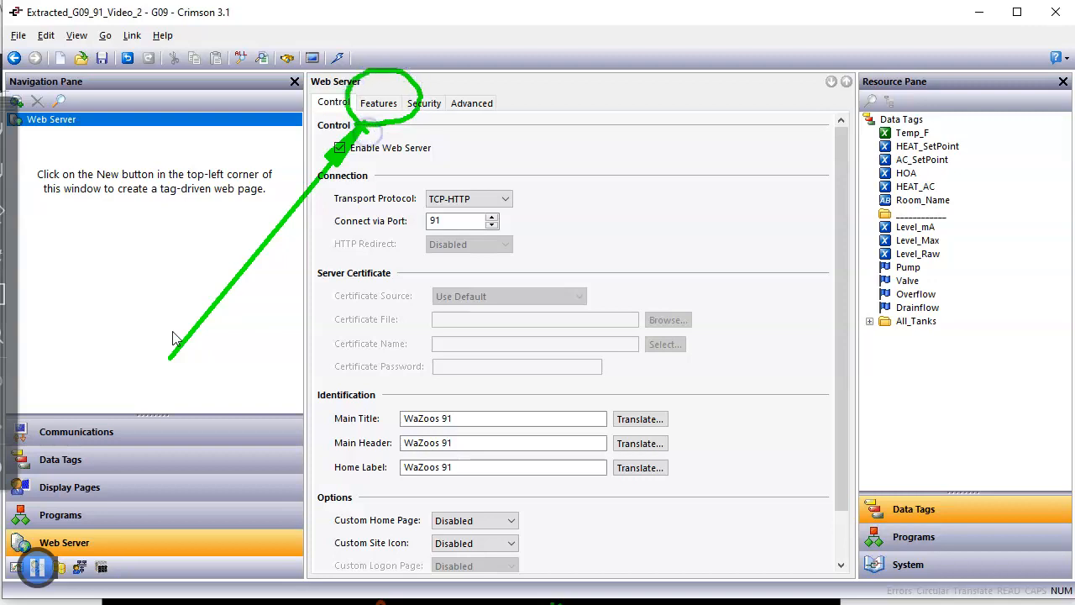
{"action": "left_click", "coordinate": [382, 109]}
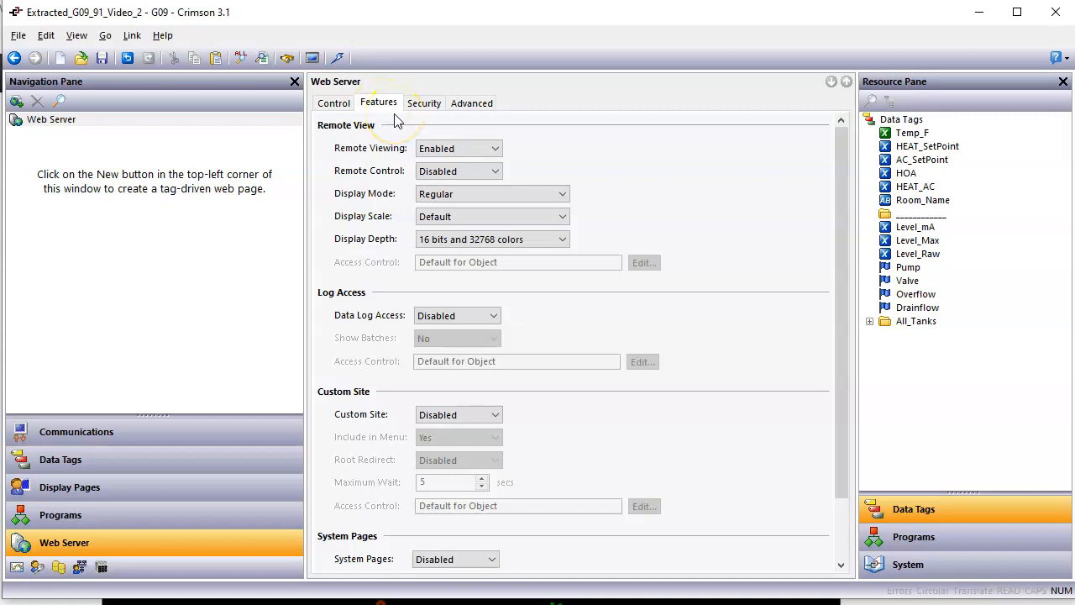
{"action": "mouse_move", "coordinate": [813, 67]}
{"action": "left_mouse_down"}
{"action": "mouse_move", "coordinate": [629, 101]}
{"action": "mouse_move", "coordinate": [504, 165]}
{"action": "left_mouse_up"}
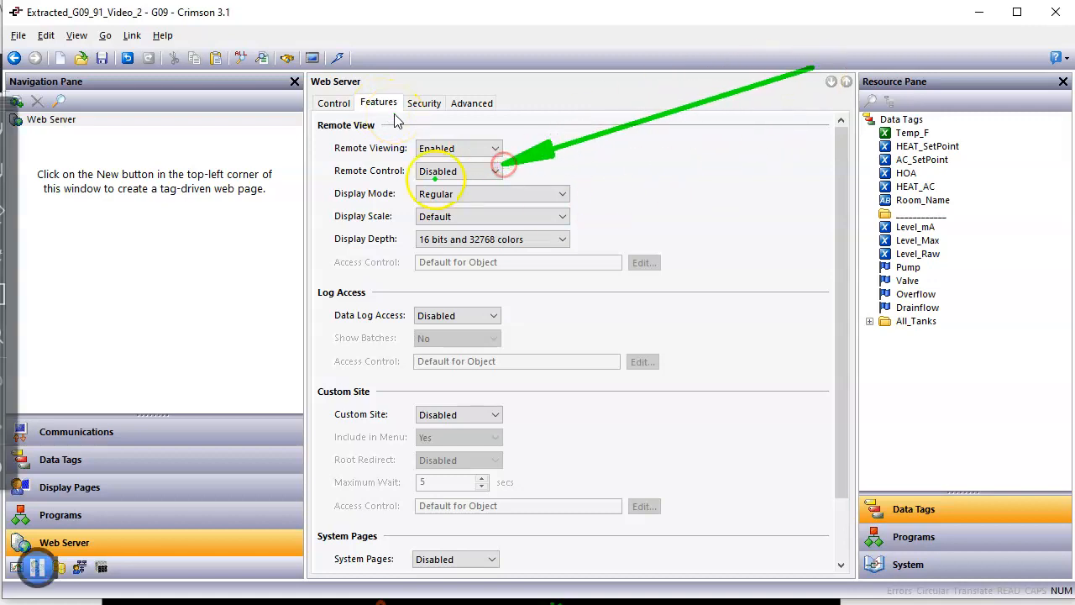
{"action": "mouse_move", "coordinate": [410, 177]}
{"action": "left_mouse_down"}
{"action": "mouse_move", "coordinate": [500, 159]}
{"action": "mouse_move", "coordinate": [401, 168]}
{"action": "mouse_move", "coordinate": [409, 174]}
{"action": "left_mouse_up"}
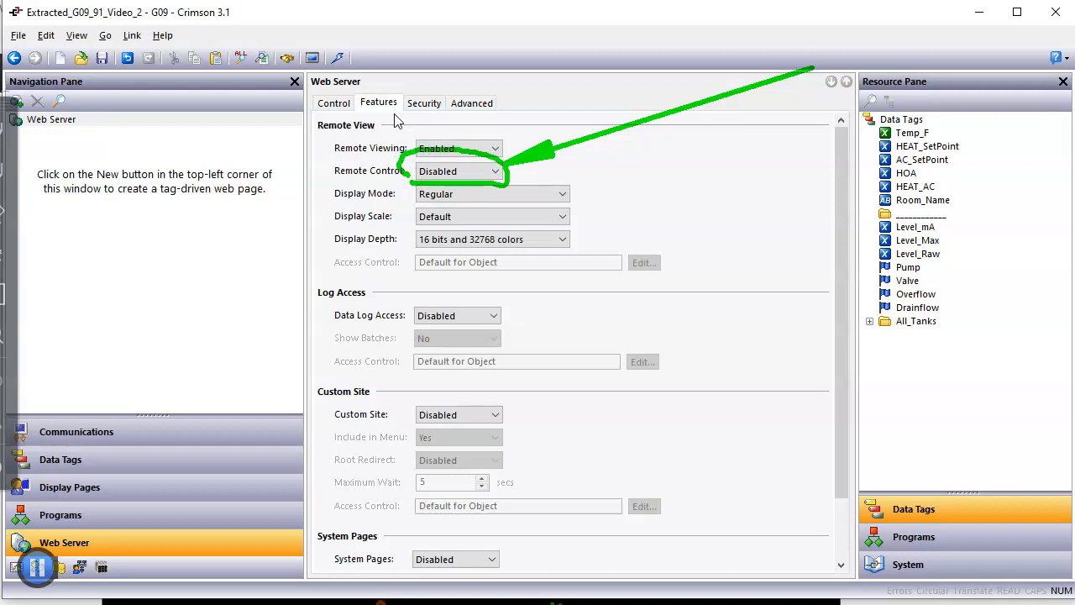
{"action": "key", "text": "Escape"}
{"action": "left_click", "coordinate": [438, 173]}
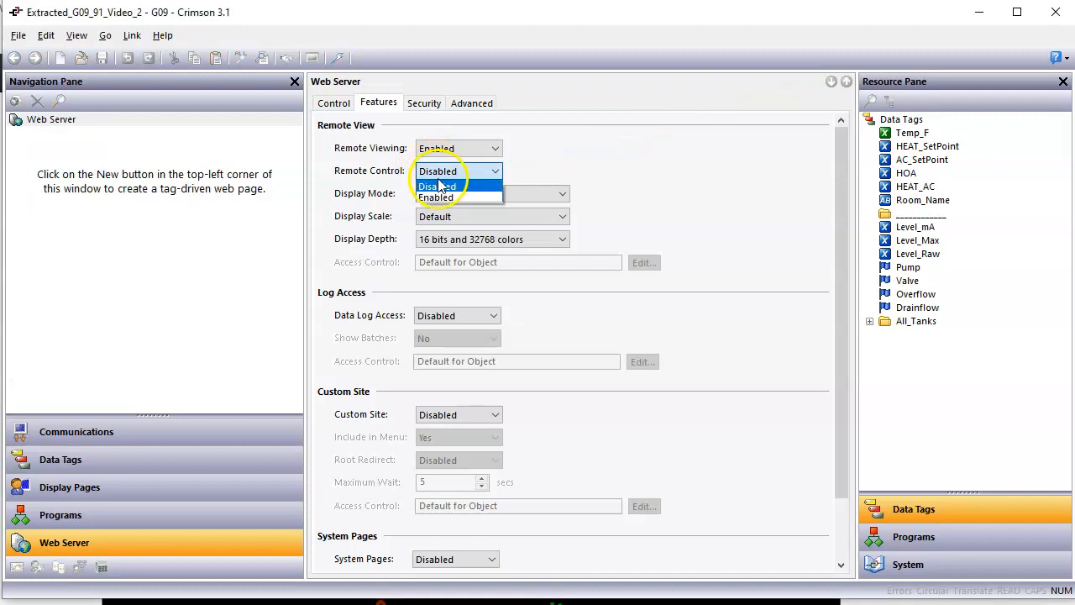
{"action": "left_click", "coordinate": [438, 197]}
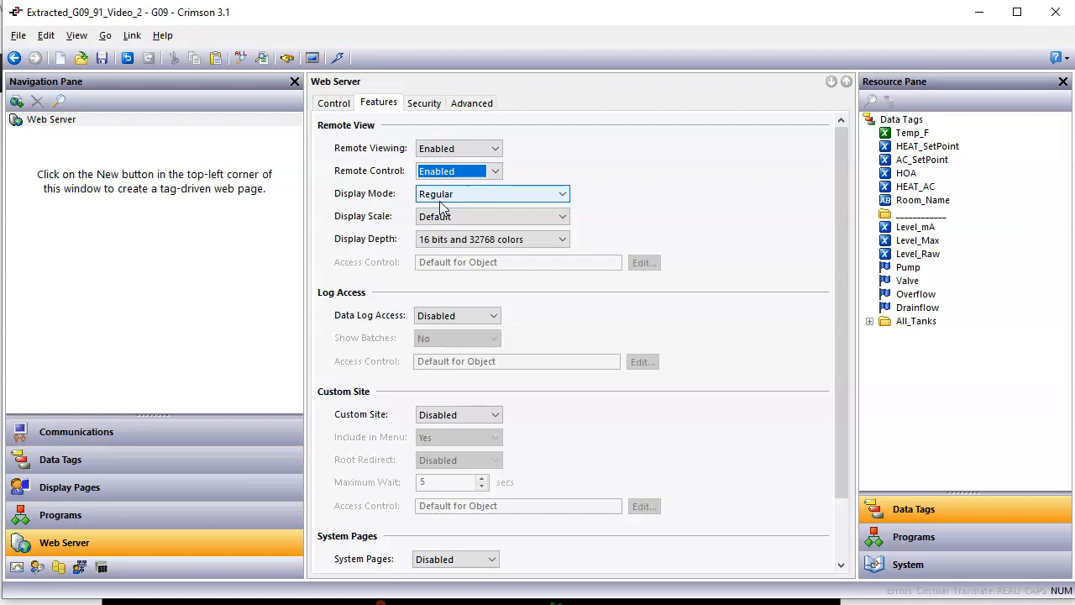
Step: Set the web server's remote view Display Mode to Bare Display Scaled
{"action": "key", "text": "alt+d"}
{"action": "mouse_move", "coordinate": [729, 87]}
{"action": "left_mouse_down"}
{"action": "mouse_move", "coordinate": [627, 98]}
{"action": "mouse_move", "coordinate": [547, 186]}
{"action": "left_mouse_up"}
{"action": "mouse_move", "coordinate": [432, 212]}
{"action": "left_mouse_down"}
{"action": "mouse_move", "coordinate": [422, 171]}
{"action": "mouse_move", "coordinate": [429, 206]}
{"action": "left_mouse_up"}
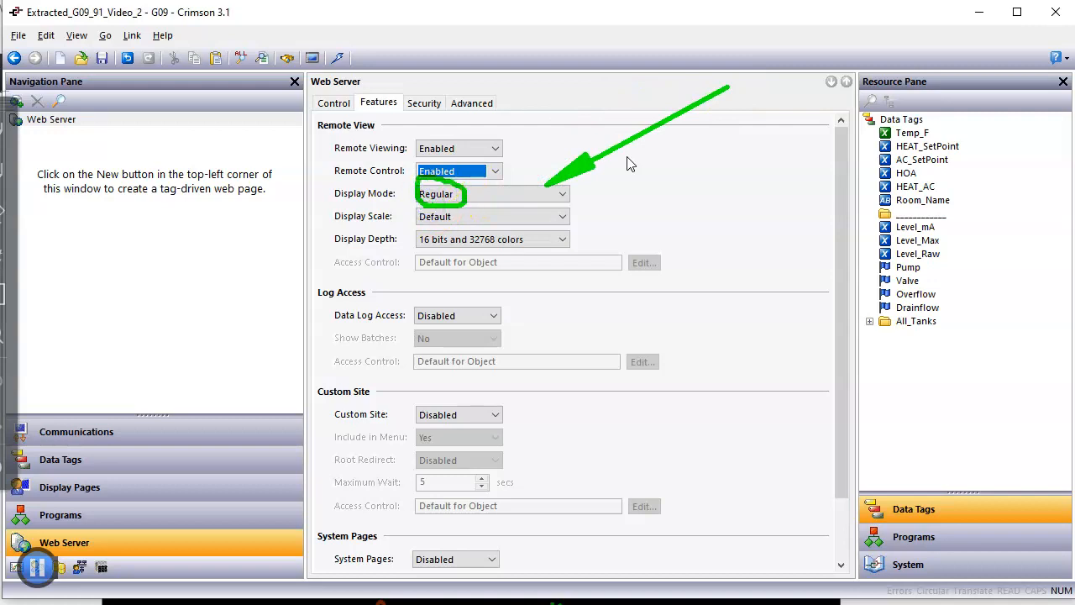
{"action": "key", "text": "Escape"}
{"action": "left_click", "coordinate": [463, 200]}
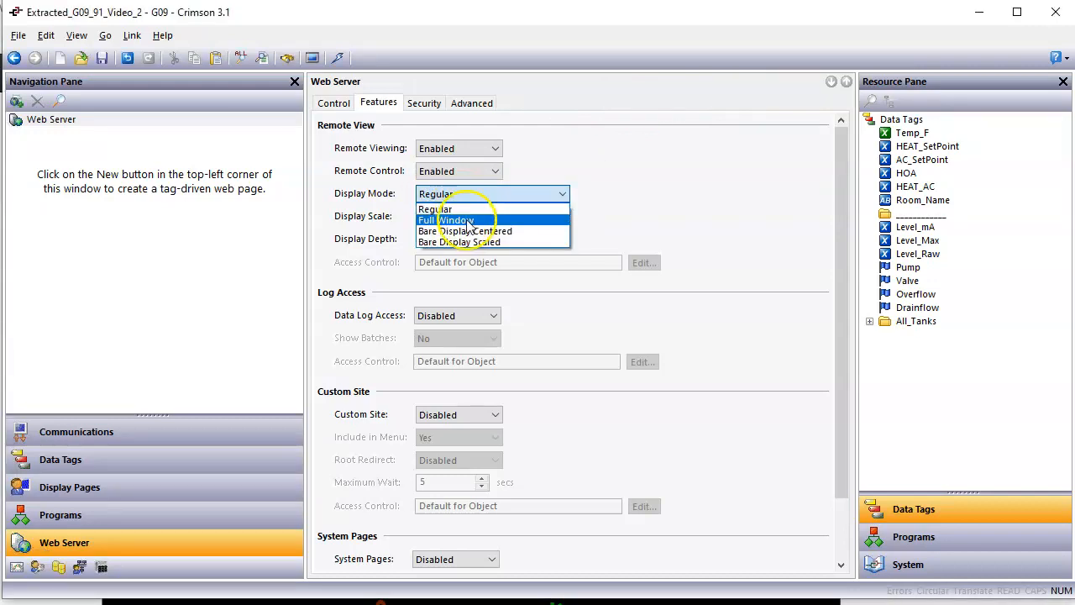
{"action": "left_click", "coordinate": [484, 243]}
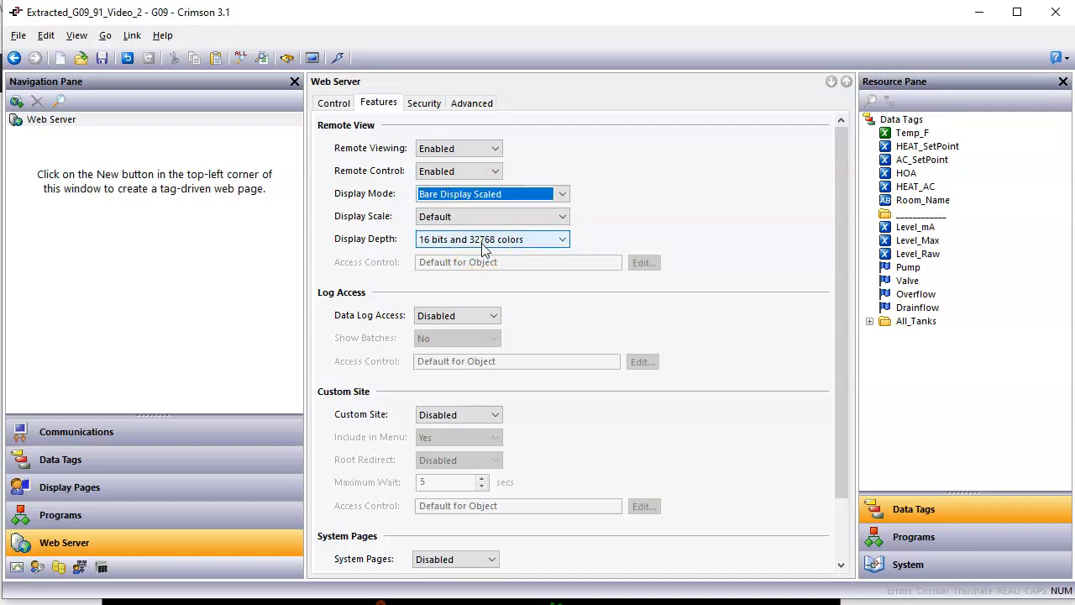
Step: Enable Data Log Access in the web server's log access features
{"action": "key", "text": "alt+d"}
{"action": "left_click_drag", "start_coordinate": [689, 136], "coordinate": [467, 295]}
{"action": "mouse_move", "coordinate": [392, 313]}
{"action": "left_mouse_down"}
{"action": "mouse_move", "coordinate": [403, 336]}
{"action": "mouse_move", "coordinate": [524, 292]}
{"action": "mouse_move", "coordinate": [391, 296]}
{"action": "mouse_move", "coordinate": [404, 338]}
{"action": "left_mouse_up"}
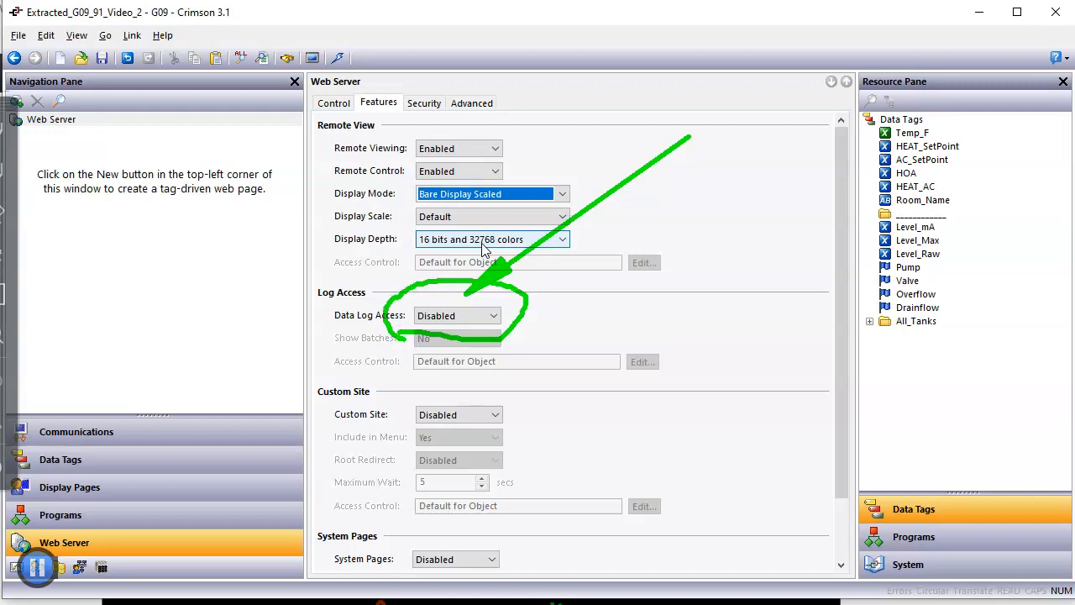
{"action": "key", "text": "alt+d"}
{"action": "left_click", "coordinate": [463, 315]}
{"action": "left_click", "coordinate": [460, 341]}
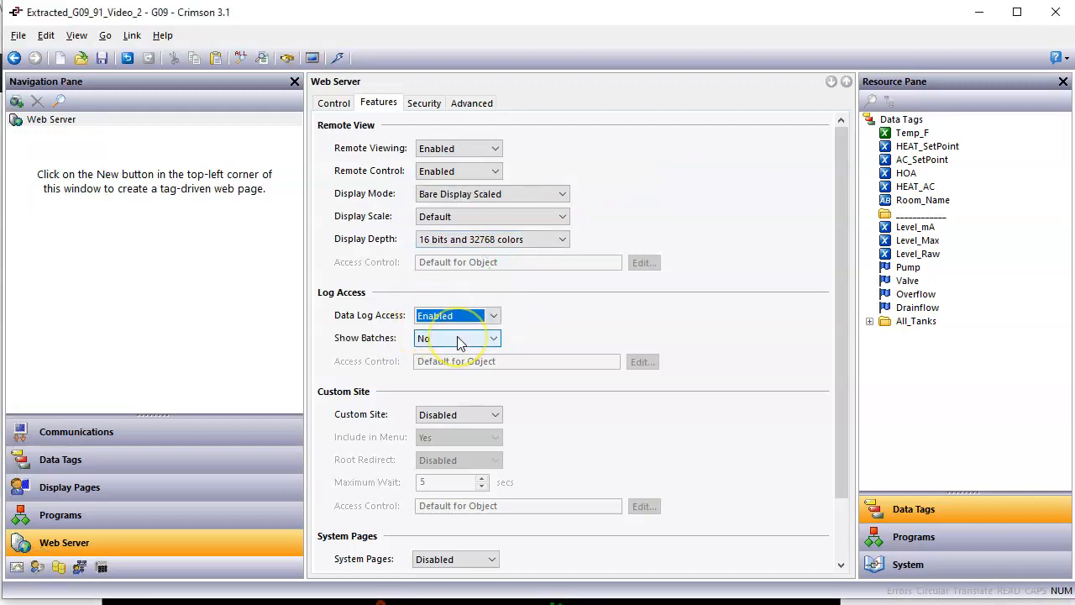
{"action": "left_click", "coordinate": [580, 326]}
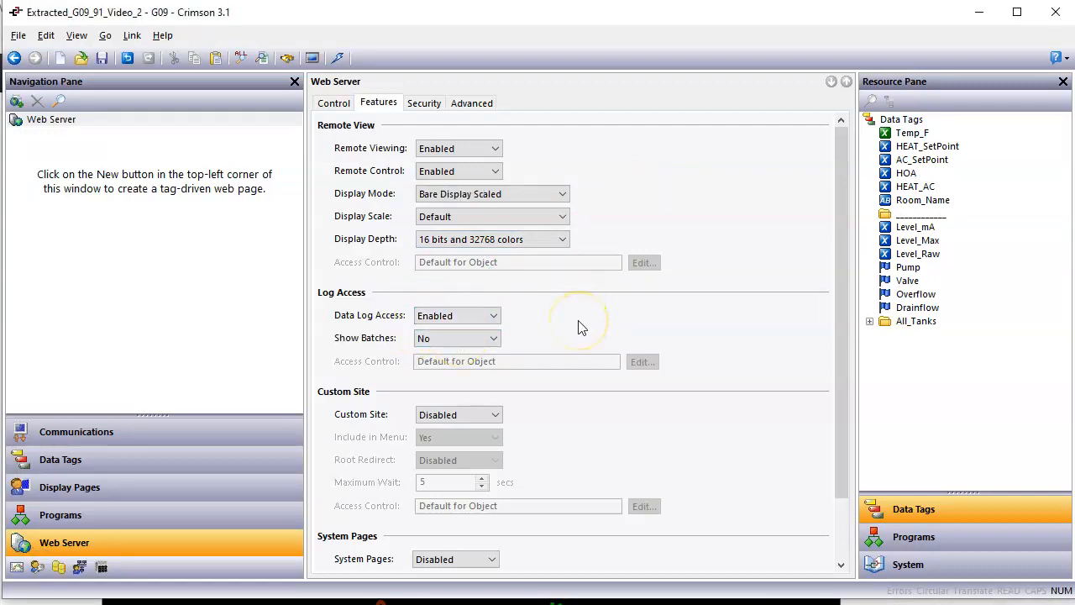
Step: Save the G09 database and download it to the HMI
{"action": "left_click", "coordinate": [103, 58]}
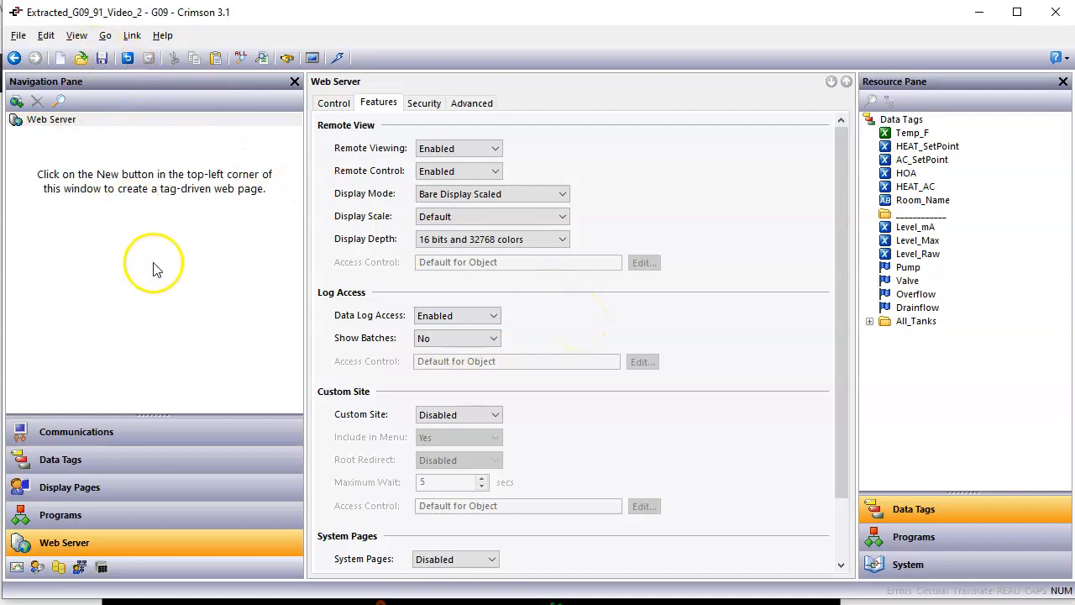
{"action": "key", "text": "alt+d"}
{"action": "left_click_drag", "start_coordinate": [202, 361], "coordinate": [104, 72]}
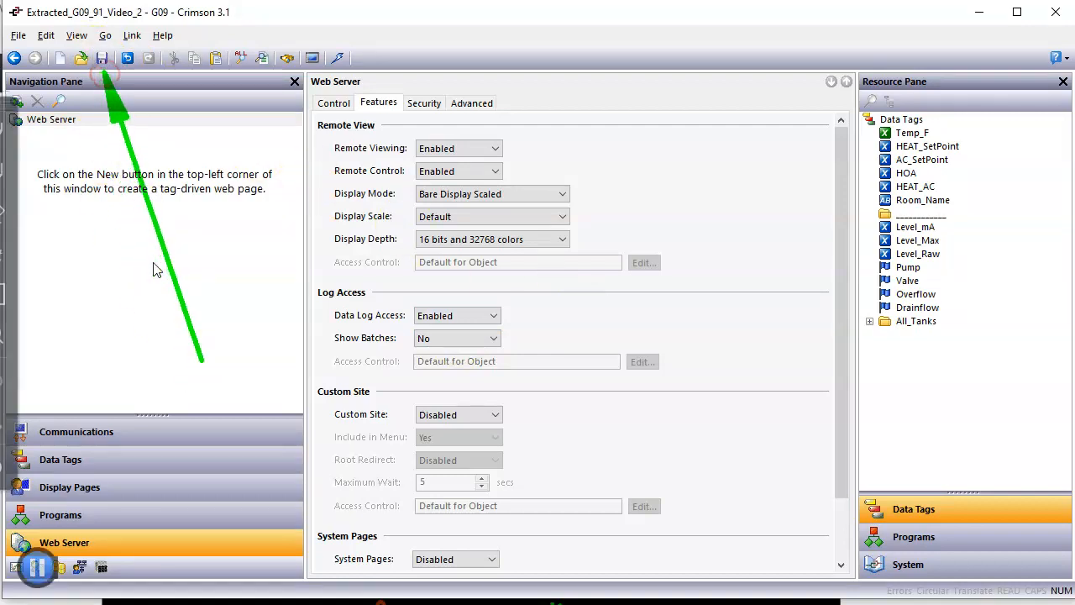
{"action": "key", "text": "Escape"}
{"action": "left_click", "coordinate": [102, 58]}
{"action": "key", "text": "alt+d"}
{"action": "mouse_move", "coordinate": [166, 279]}
{"action": "left_mouse_down"}
{"action": "mouse_move", "coordinate": [275, 125]}
{"action": "mouse_move", "coordinate": [323, 77]}
{"action": "left_mouse_up"}
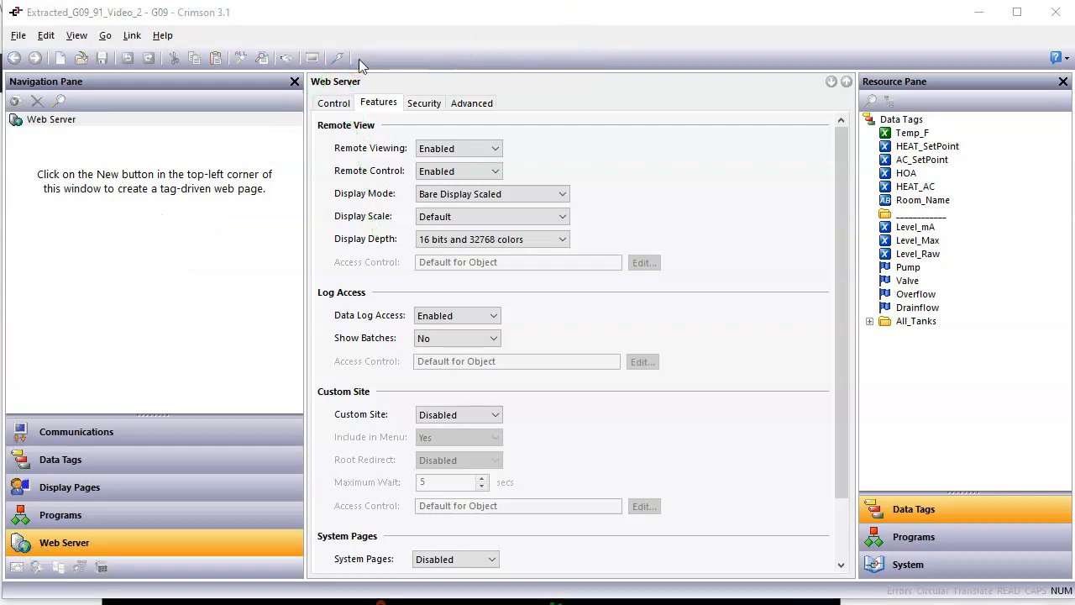
{"action": "left_click", "coordinate": [338, 58]}
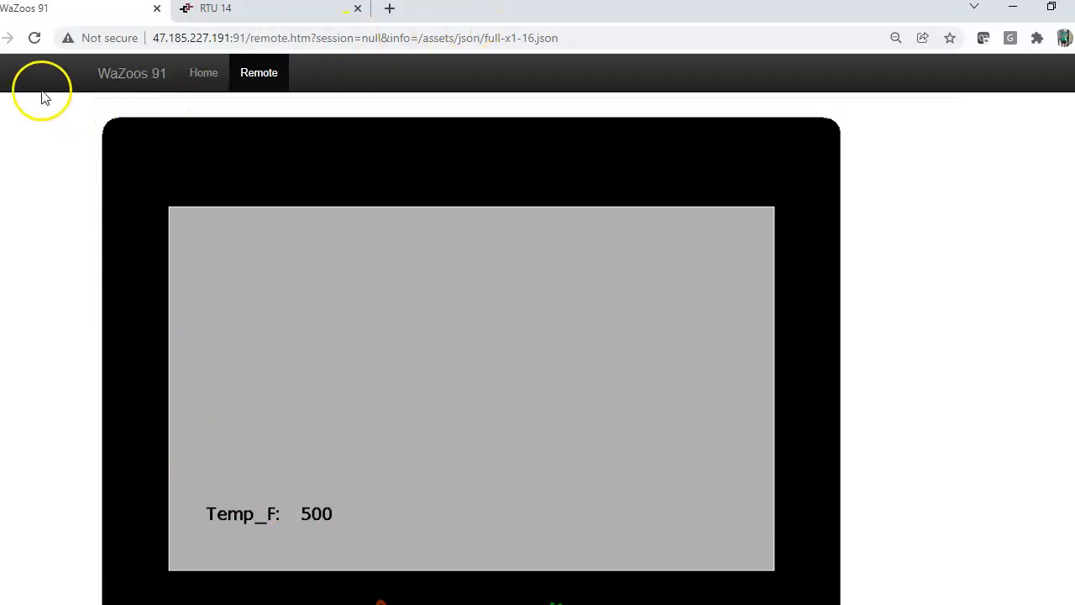
Step: Return to the WaZoos 91 home page, reload it and open its Remote View
{"action": "left_click", "coordinate": [1, 38]}
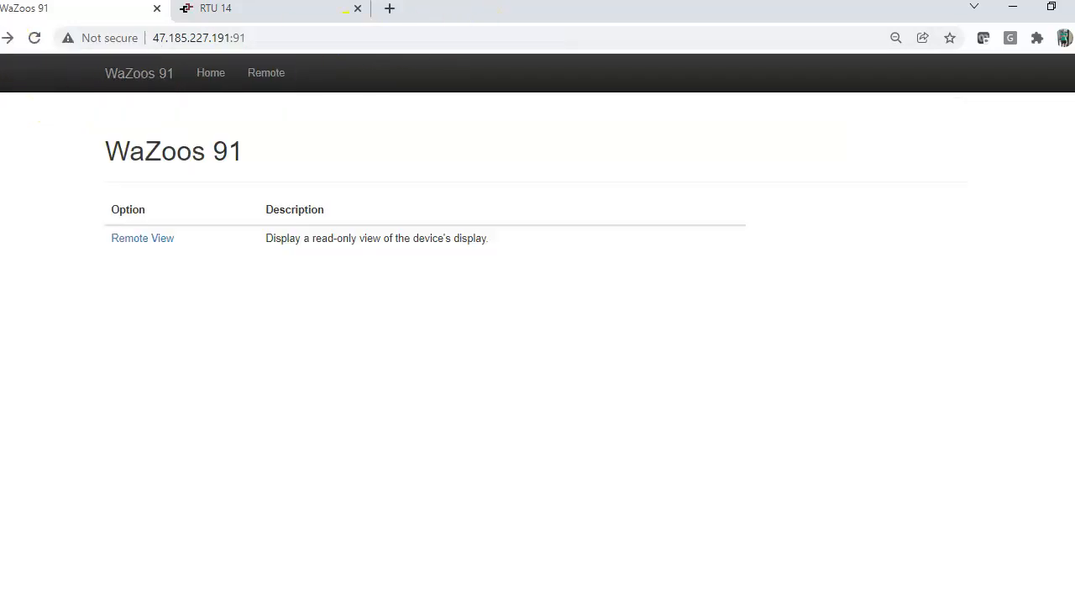
{"action": "key", "text": "alt+d"}
{"action": "left_click_drag", "start_coordinate": [75, 365], "coordinate": [40, 52]}
{"action": "left_click_drag", "start_coordinate": [286, 14], "coordinate": [49, 34]}
{"action": "key", "text": "alt+d"}
{"action": "left_click", "coordinate": [35, 39]}
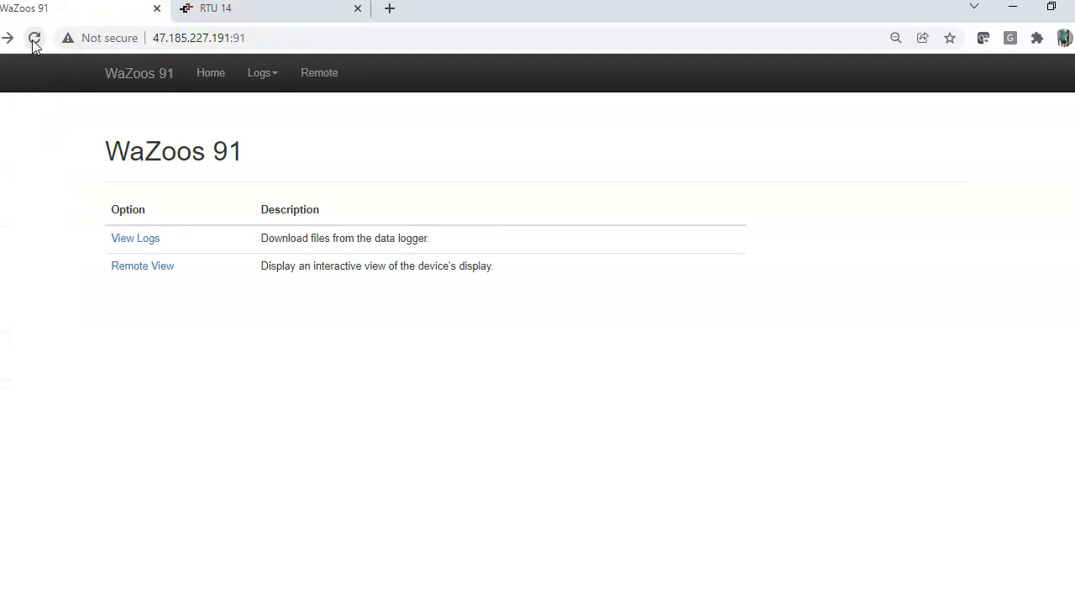
{"action": "left_click", "coordinate": [129, 271]}
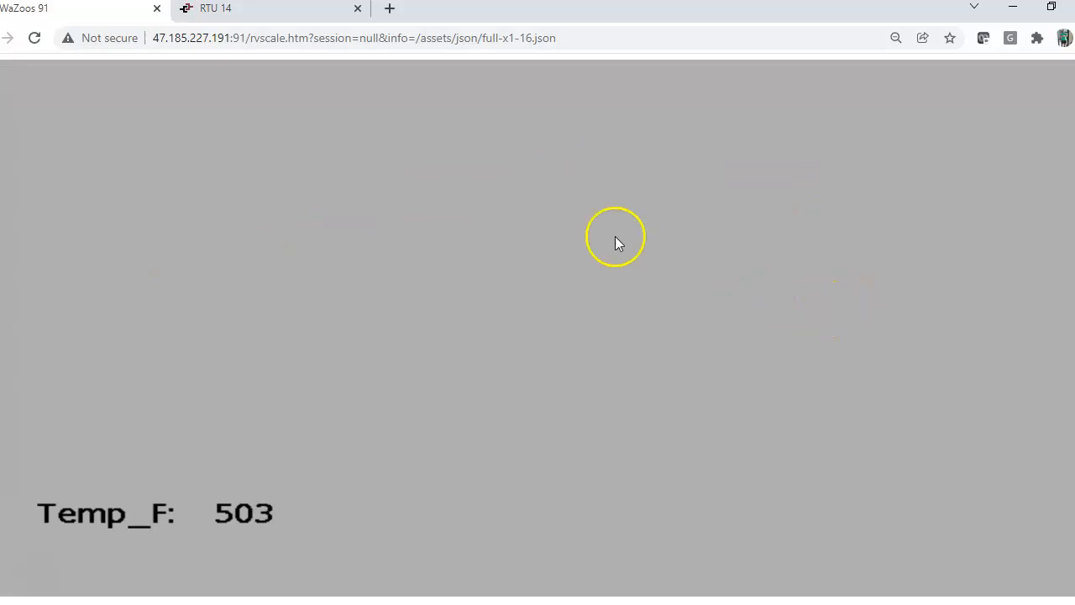
Step: Detach the WaZoos 91 page into its own browser window, shrink it and place it over the RTU 14 page
{"action": "mouse_move", "coordinate": [84, 10]}
{"action": "left_mouse_down"}
{"action": "mouse_move", "coordinate": [141, 58]}
{"action": "mouse_move", "coordinate": [84, 14]}
{"action": "left_mouse_up"}
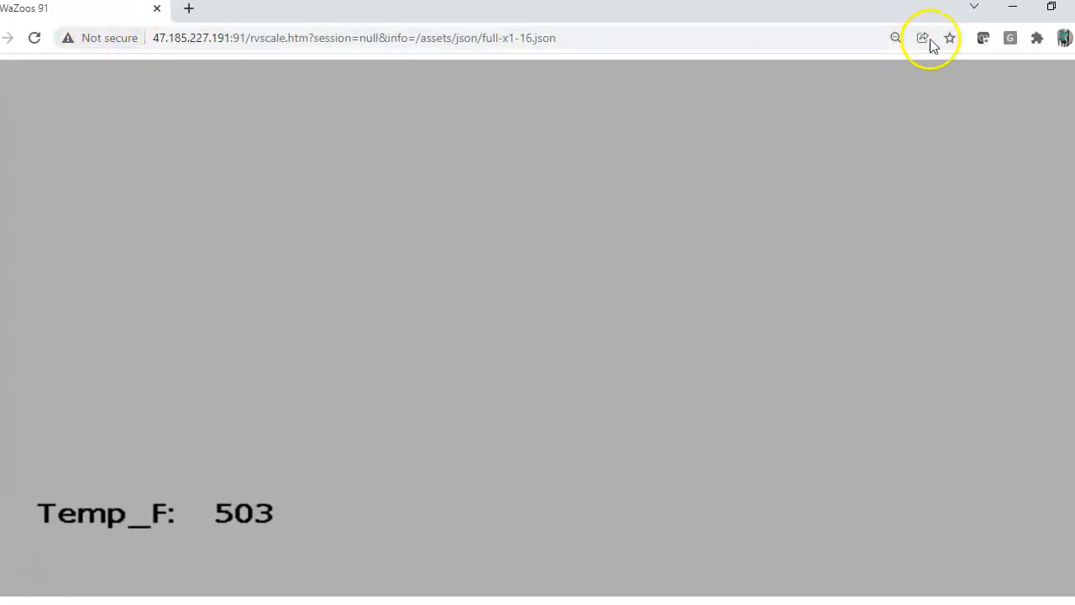
{"action": "left_click", "coordinate": [1051, 8]}
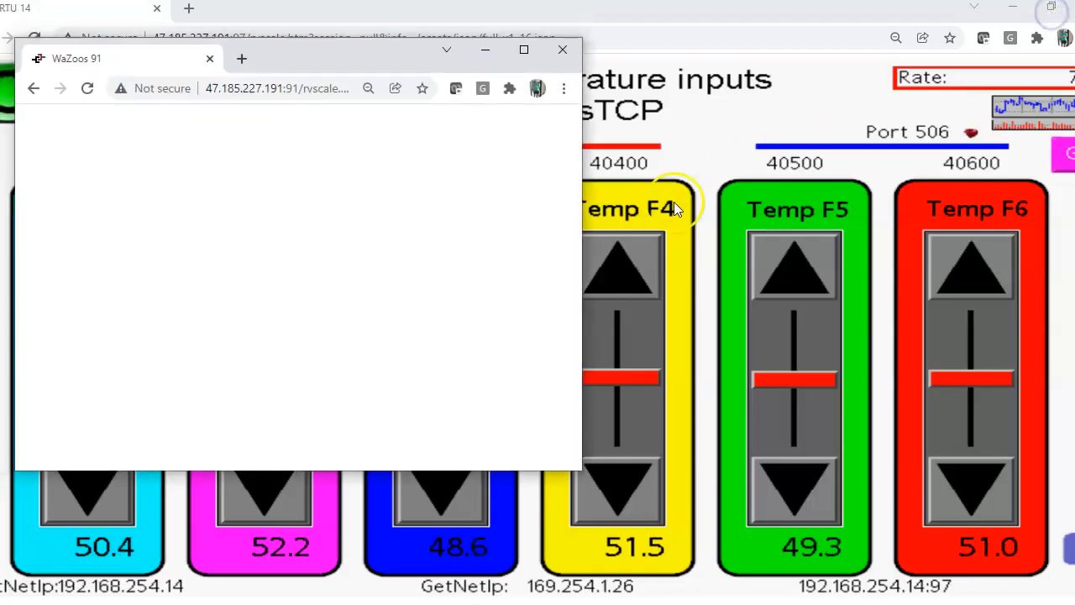
{"action": "left_click_drag", "start_coordinate": [584, 292], "coordinate": [435, 291]}
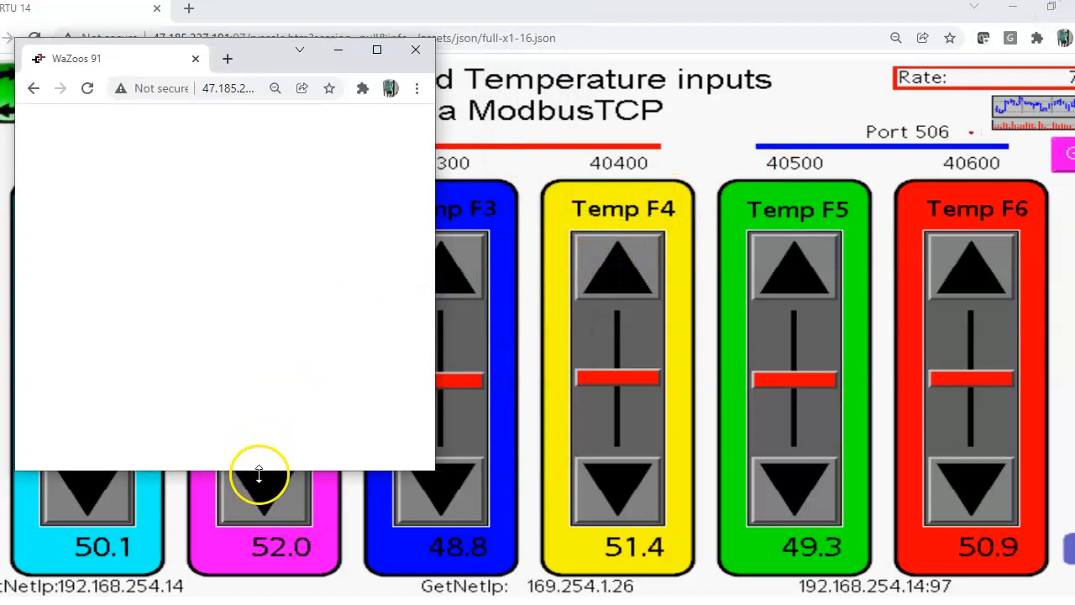
{"action": "left_click_drag", "start_coordinate": [263, 471], "coordinate": [283, 372]}
{"action": "left_click_drag", "start_coordinate": [267, 63], "coordinate": [357, 35]}
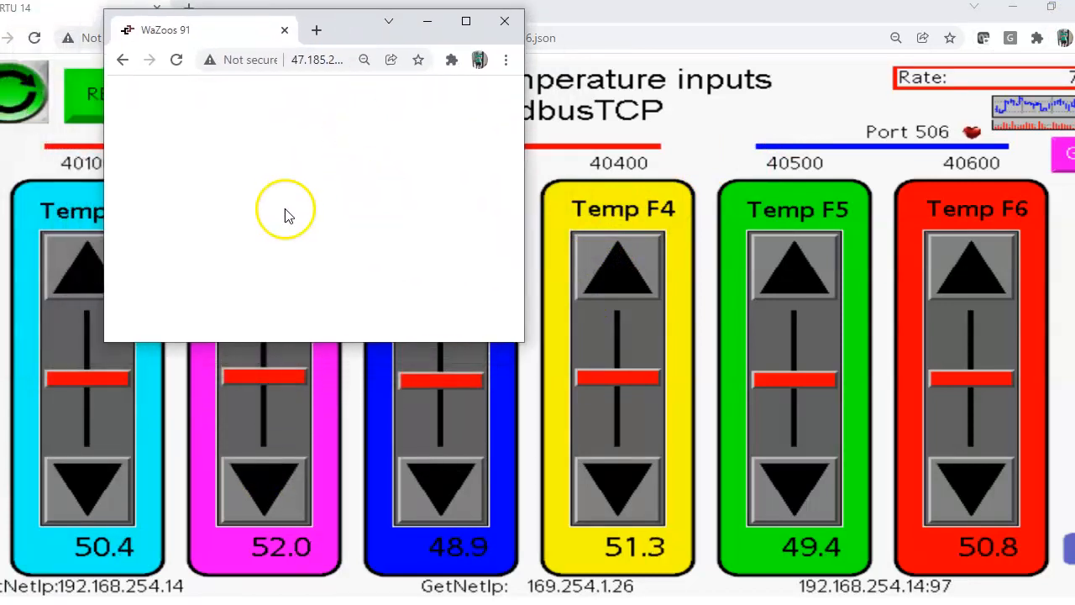
{"action": "left_click", "coordinate": [345, 236]}
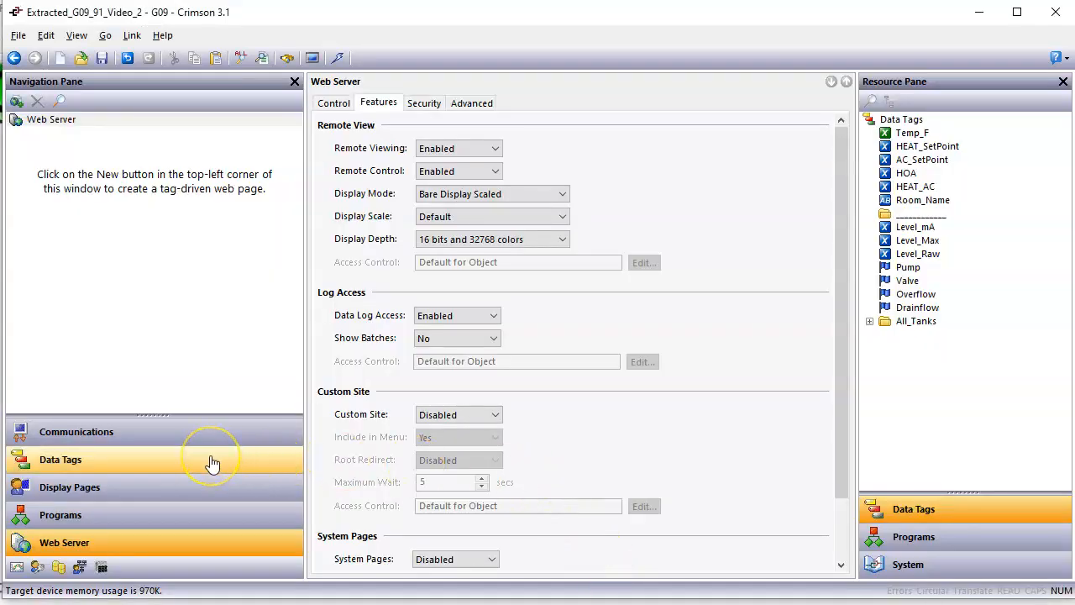
Step: Set the format type of the Temp_F data tag to Numeric
{"action": "left_click", "coordinate": [213, 464]}
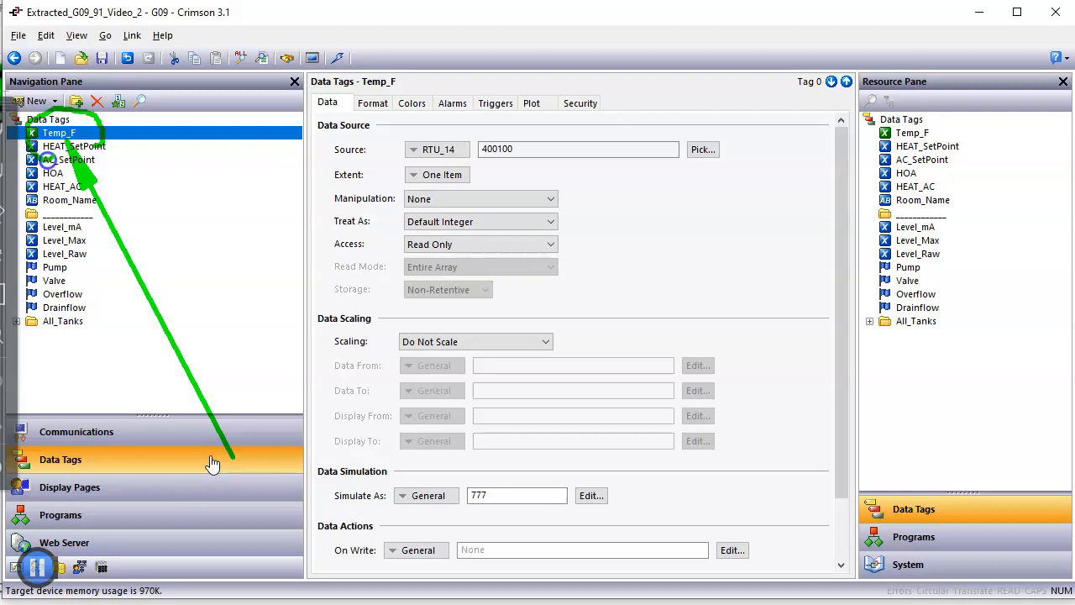
{"action": "left_click", "coordinate": [82, 135]}
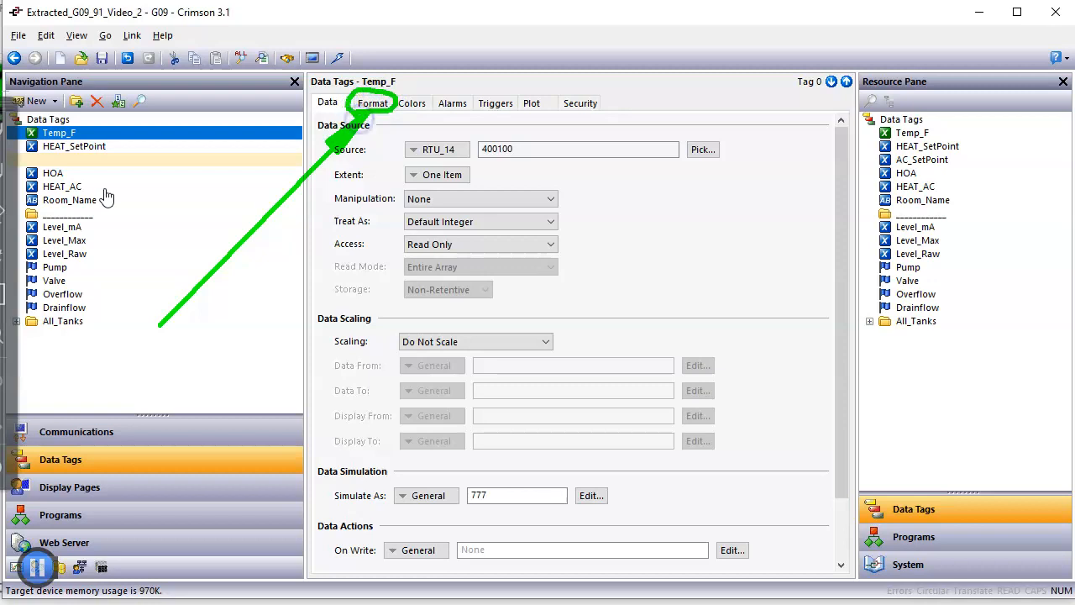
{"action": "left_click", "coordinate": [375, 104]}
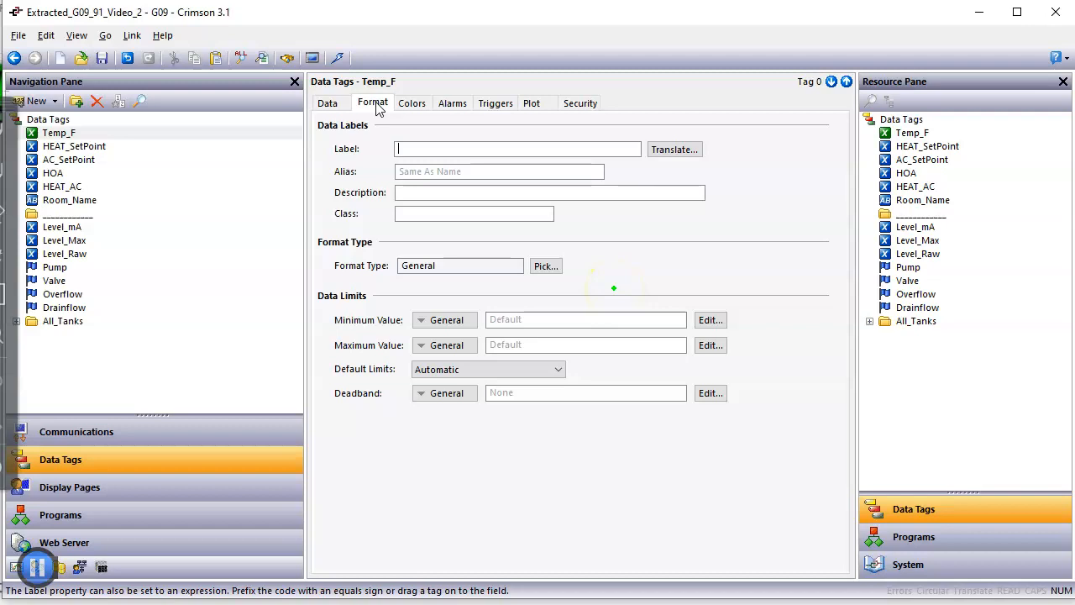
{"action": "key", "text": "Escape"}
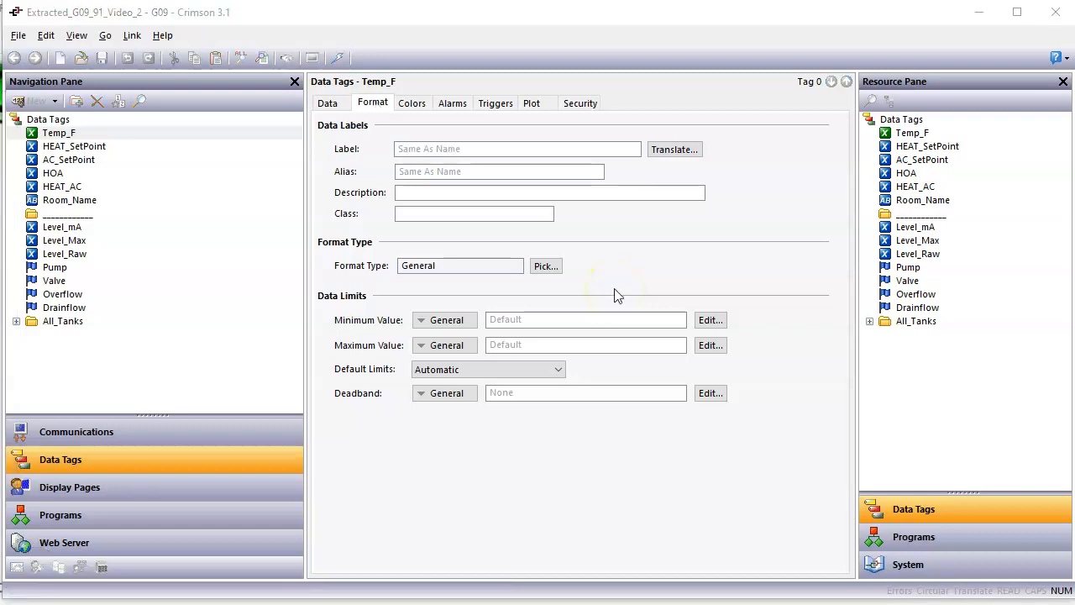
{"action": "left_click", "coordinate": [547, 266]}
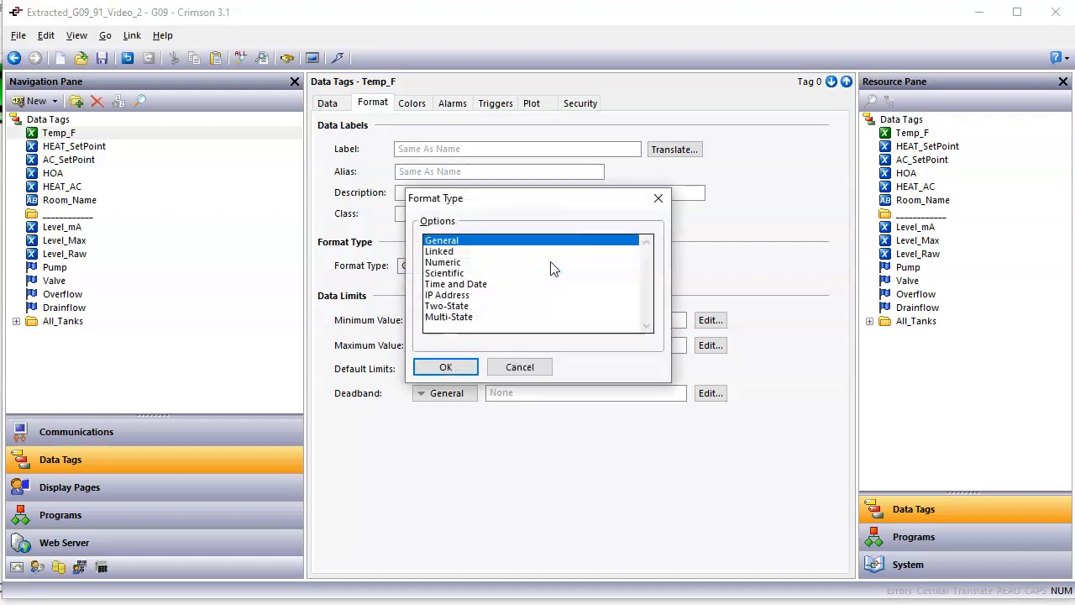
{"action": "left_click", "coordinate": [456, 264]}
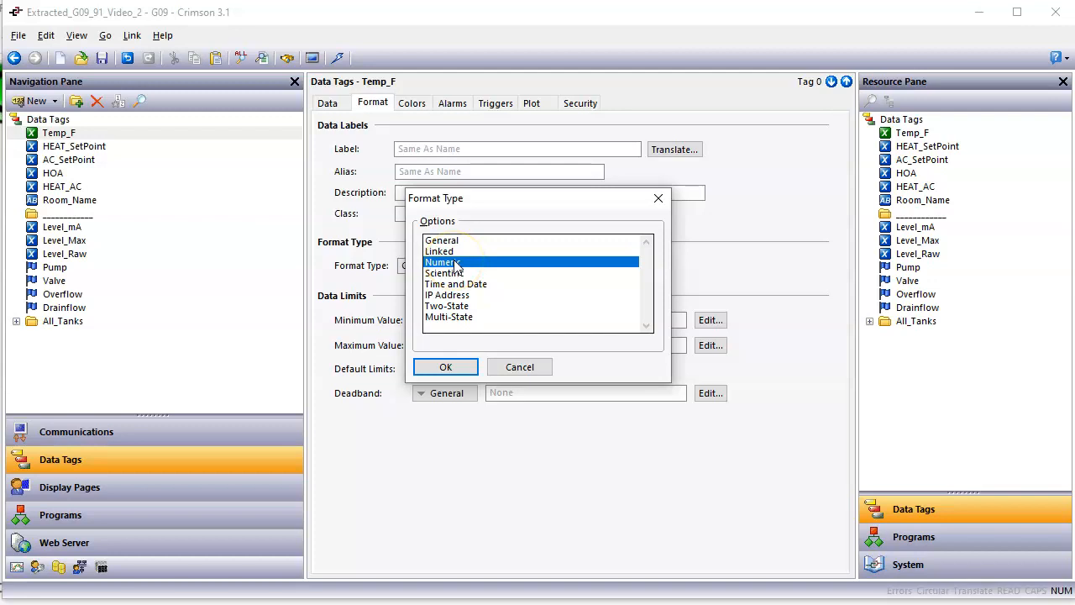
{"action": "left_click", "coordinate": [446, 368]}
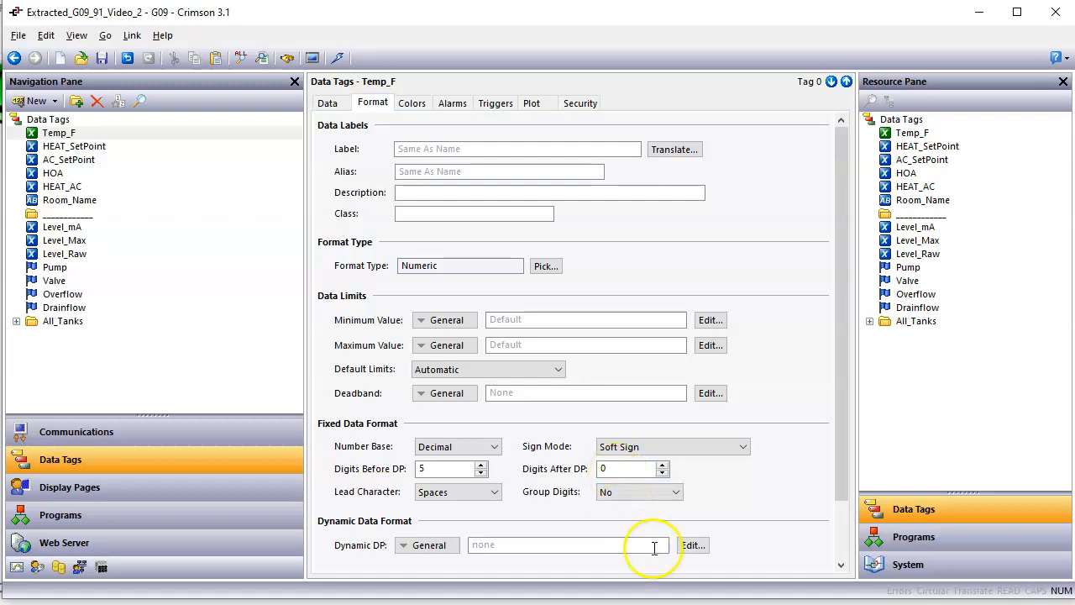
Step: Switch to RTU_14_Mapping.xlsx in Excel and examine the Format and Display As entries for Temp_F1 on the Tank_1 sheet
{"action": "left_click", "coordinate": [710, 603]}
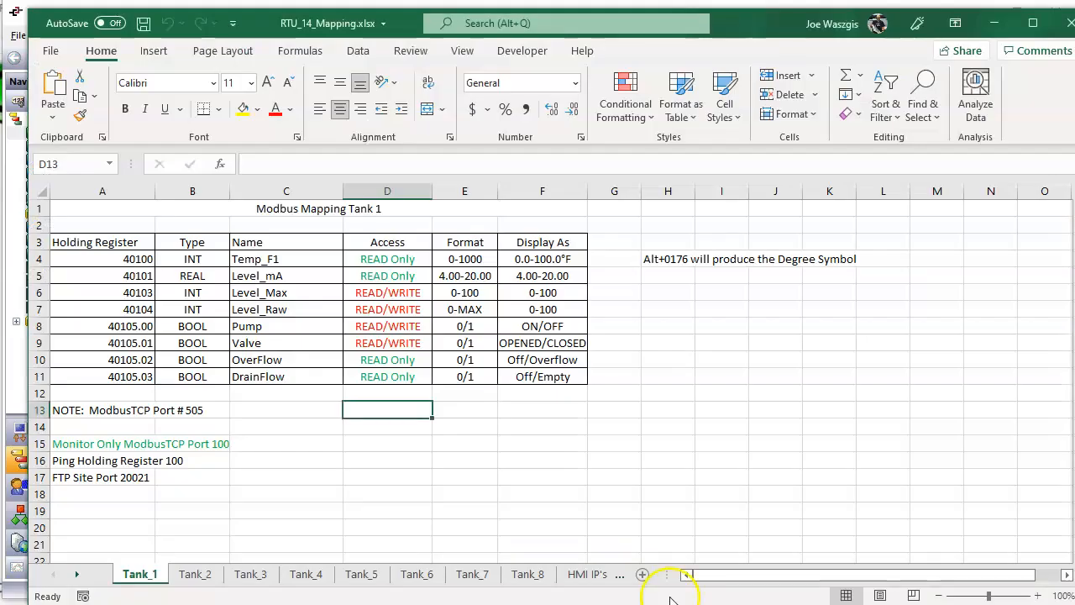
{"action": "key", "text": "alt+z"}
{"action": "left_click_drag", "start_coordinate": [709, 433], "coordinate": [474, 274]}
{"action": "left_click_drag", "start_coordinate": [97, 268], "coordinate": [582, 285]}
{"action": "mouse_move", "coordinate": [474, 483]}
{"action": "left_mouse_down"}
{"action": "mouse_move", "coordinate": [458, 259]}
{"action": "mouse_move", "coordinate": [472, 272]}
{"action": "left_mouse_up"}
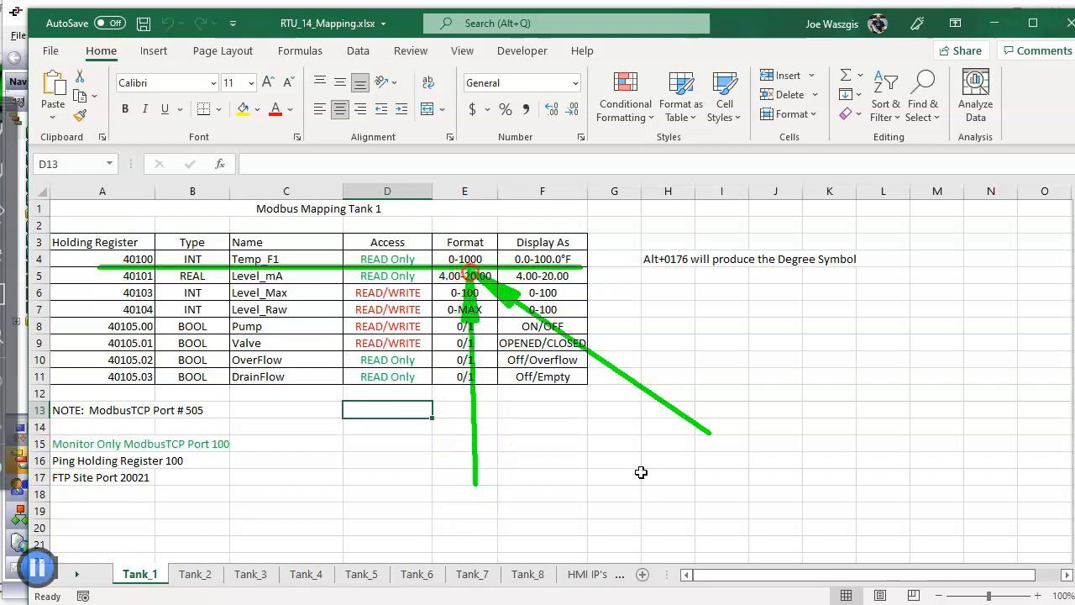
{"action": "mouse_move", "coordinate": [472, 270]}
{"action": "left_mouse_down"}
{"action": "mouse_move", "coordinate": [544, 262]}
{"action": "mouse_move", "coordinate": [508, 282]}
{"action": "mouse_move", "coordinate": [486, 279]}
{"action": "left_mouse_up"}
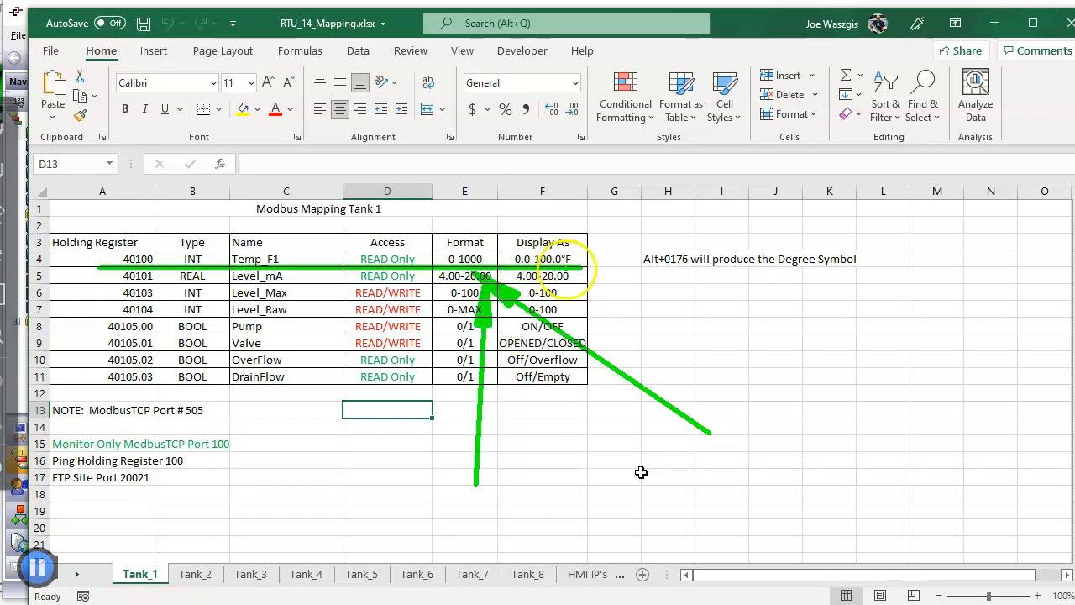
{"action": "mouse_move", "coordinate": [537, 423]}
{"action": "left_mouse_down"}
{"action": "mouse_move", "coordinate": [537, 467]}
{"action": "mouse_move", "coordinate": [542, 279]}
{"action": "mouse_move", "coordinate": [557, 262]}
{"action": "left_mouse_up"}
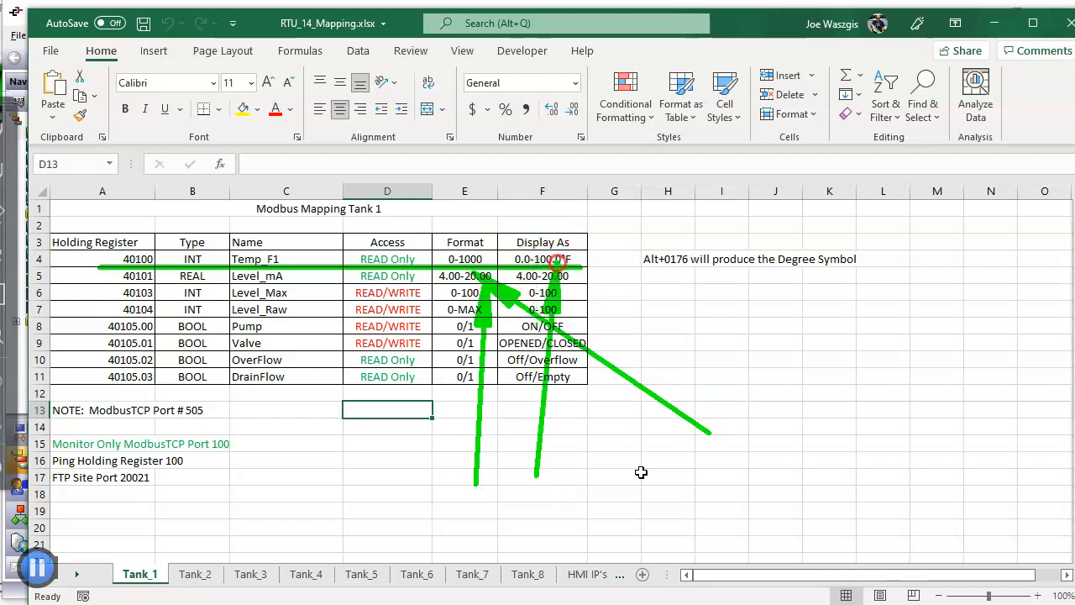
{"action": "key", "text": "Escape"}
Step: Switch back to Crimson 3.1 and set the Temp_F data limits to minimum 0 and maximum 1000
{"action": "left_click", "coordinate": [607, 603]}
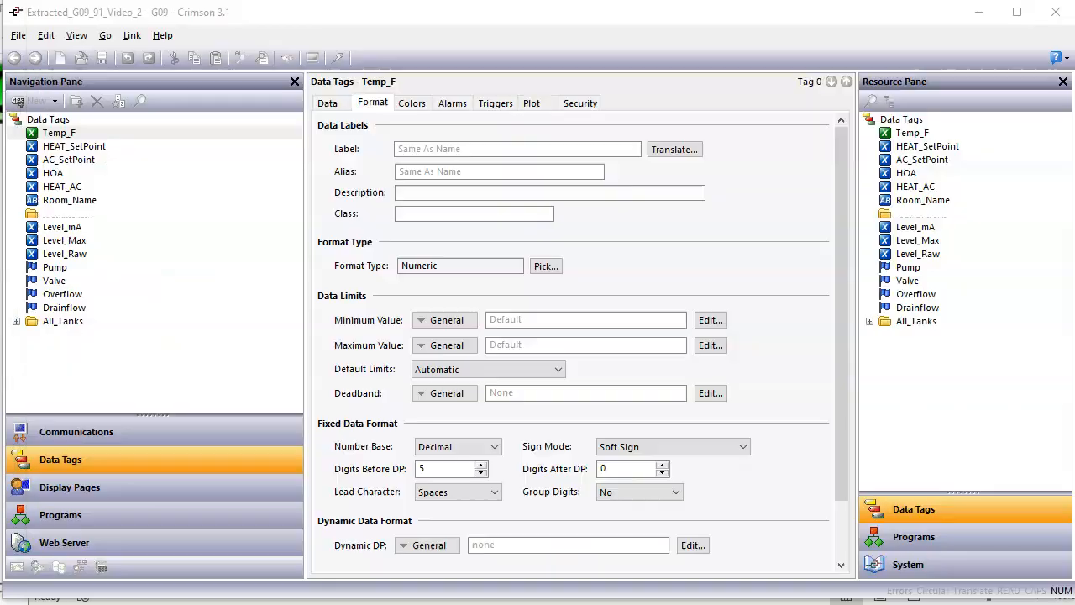
{"action": "key", "text": "alt+z"}
{"action": "left_click_drag", "start_coordinate": [837, 124], "coordinate": [492, 318]}
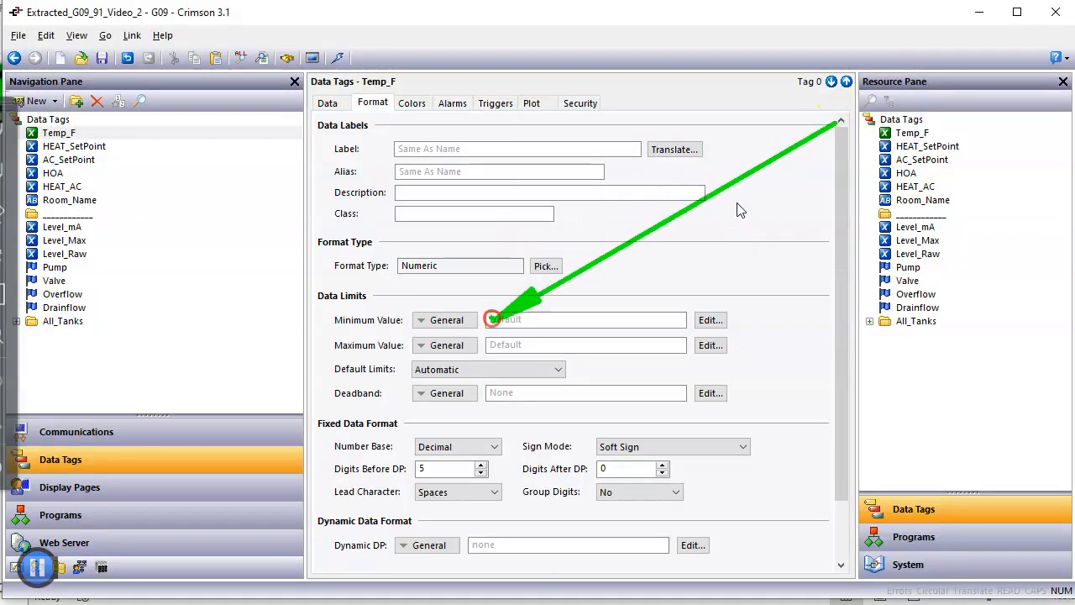
{"action": "key", "text": "Escape"}
{"action": "left_click", "coordinate": [501, 326]}
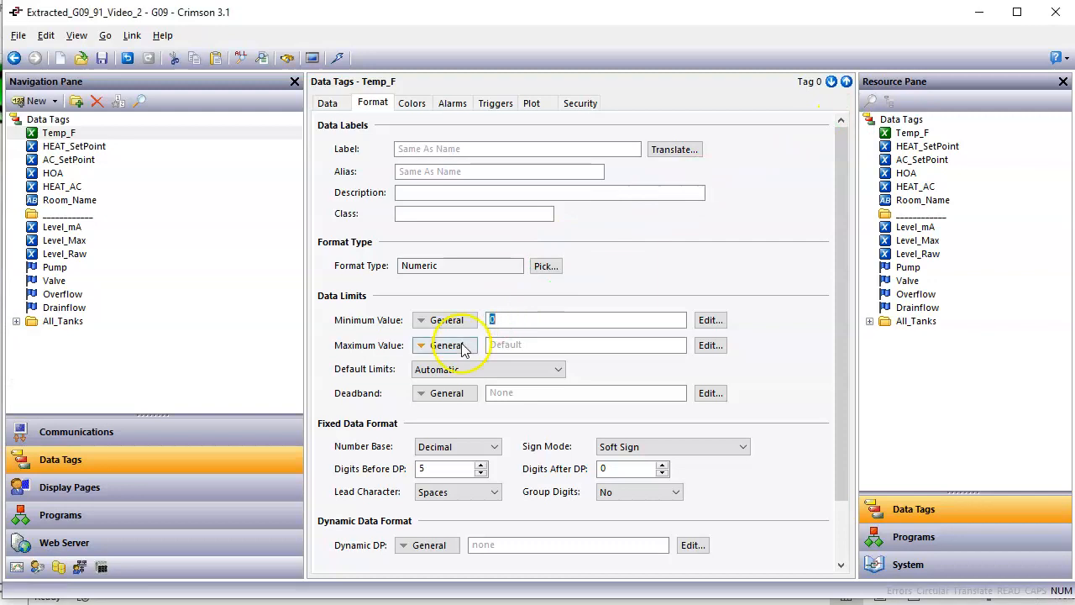
{"action": "key", "text": "alt+z"}
{"action": "left_click_drag", "start_coordinate": [744, 216], "coordinate": [494, 345]}
{"action": "key", "text": "Escape"}
{"action": "left_click", "coordinate": [496, 344]}
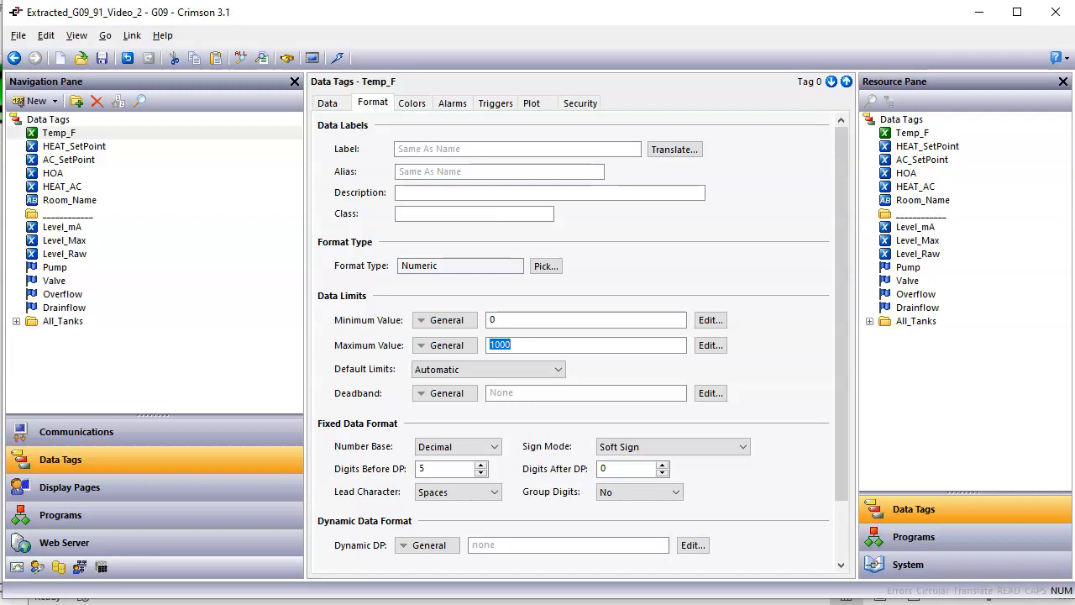
Step: Set Digits Before DP to 3 in the fixed data format of Temp_F
{"action": "key", "text": "alt+z"}
{"action": "mouse_move", "coordinate": [352, 454]}
{"action": "left_mouse_down"}
{"action": "mouse_move", "coordinate": [516, 384]}
{"action": "mouse_move", "coordinate": [485, 347]}
{"action": "mouse_move", "coordinate": [376, 443]}
{"action": "mouse_move", "coordinate": [414, 469]}
{"action": "mouse_move", "coordinate": [391, 470]}
{"action": "left_mouse_up"}
{"action": "key", "text": "Escape"}
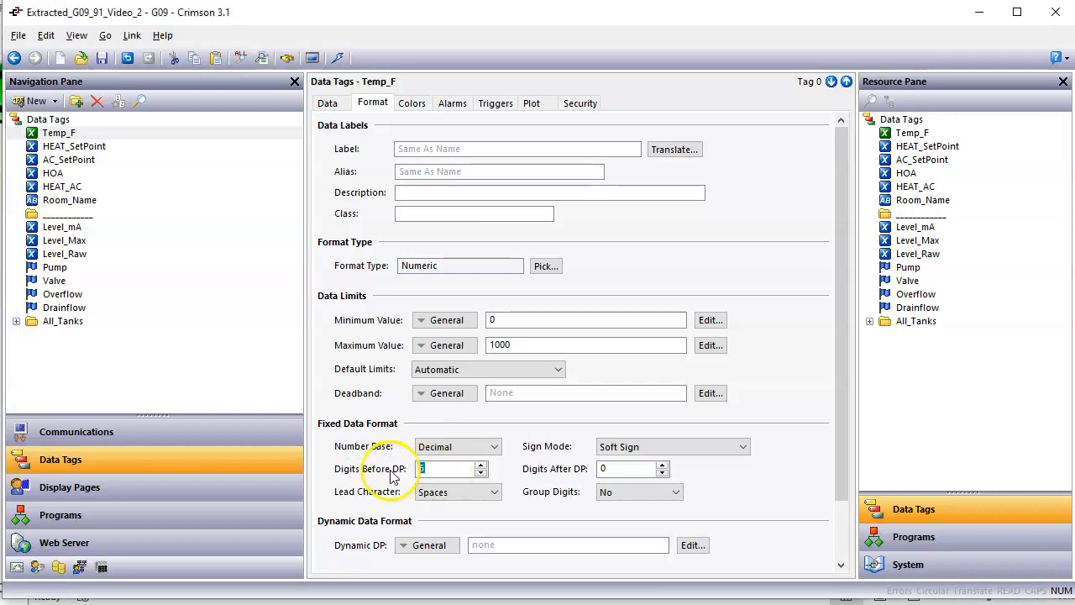
{"action": "key", "text": "alt+z"}
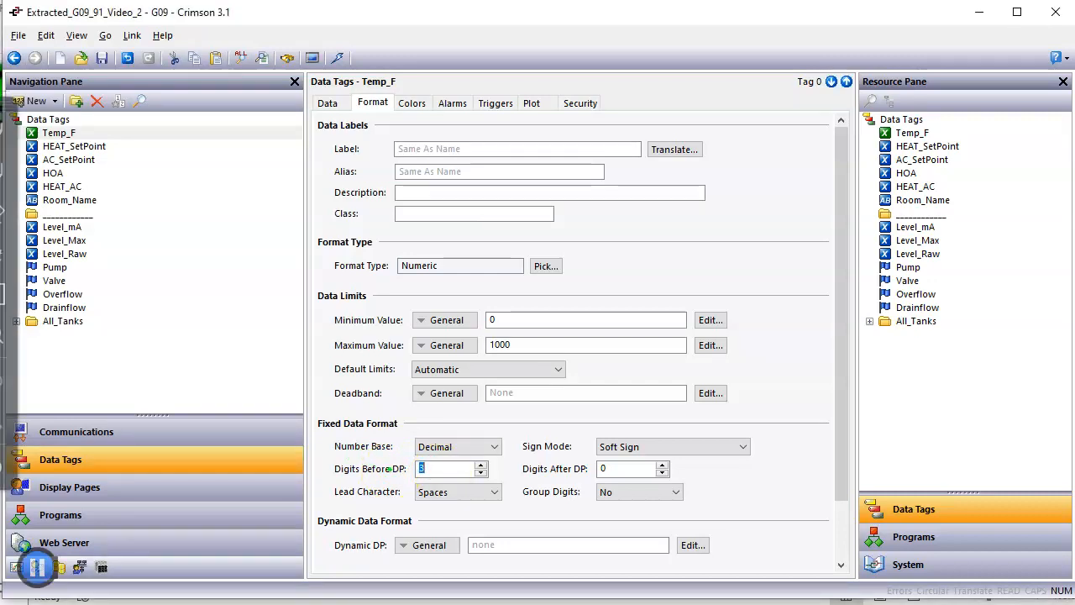
Step: Set Digits After DP to 1 in the fixed data format of Temp_F
{"action": "mouse_move", "coordinate": [764, 377]}
{"action": "left_mouse_down"}
{"action": "mouse_move", "coordinate": [626, 468]}
{"action": "mouse_move", "coordinate": [587, 475]}
{"action": "left_mouse_up"}
{"action": "key", "text": "Escape"}
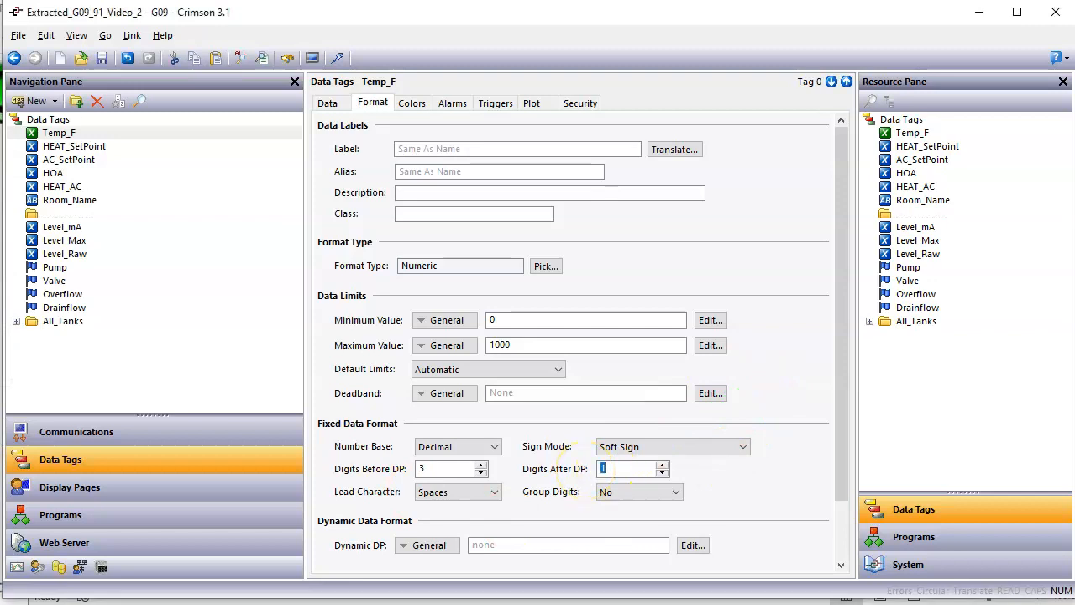
{"action": "key", "text": "alt+z"}
{"action": "mouse_move", "coordinate": [562, 206]}
{"action": "left_mouse_down"}
{"action": "mouse_move", "coordinate": [710, 345]}
{"action": "mouse_move", "coordinate": [795, 355]}
{"action": "mouse_move", "coordinate": [824, 380]}
{"action": "mouse_move", "coordinate": [828, 509]}
{"action": "left_mouse_up"}
{"action": "key", "text": "Escape"}
{"action": "key", "text": "alt+z"}
Step: Set the format units of the Temp_F tag to °F, including the degree symbol
{"action": "mouse_move", "coordinate": [571, 250]}
{"action": "left_mouse_down"}
{"action": "mouse_move", "coordinate": [428, 444]}
{"action": "mouse_move", "coordinate": [370, 563]}
{"action": "mouse_move", "coordinate": [385, 546]}
{"action": "left_mouse_up"}
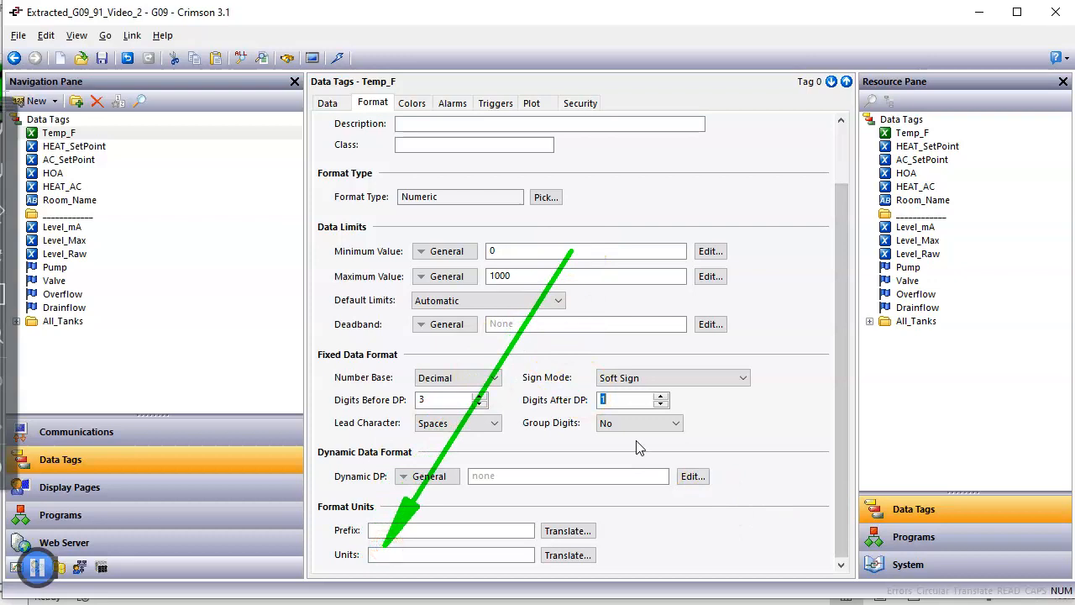
{"action": "key", "text": "Escape"}
{"action": "left_click", "coordinate": [385, 554]}
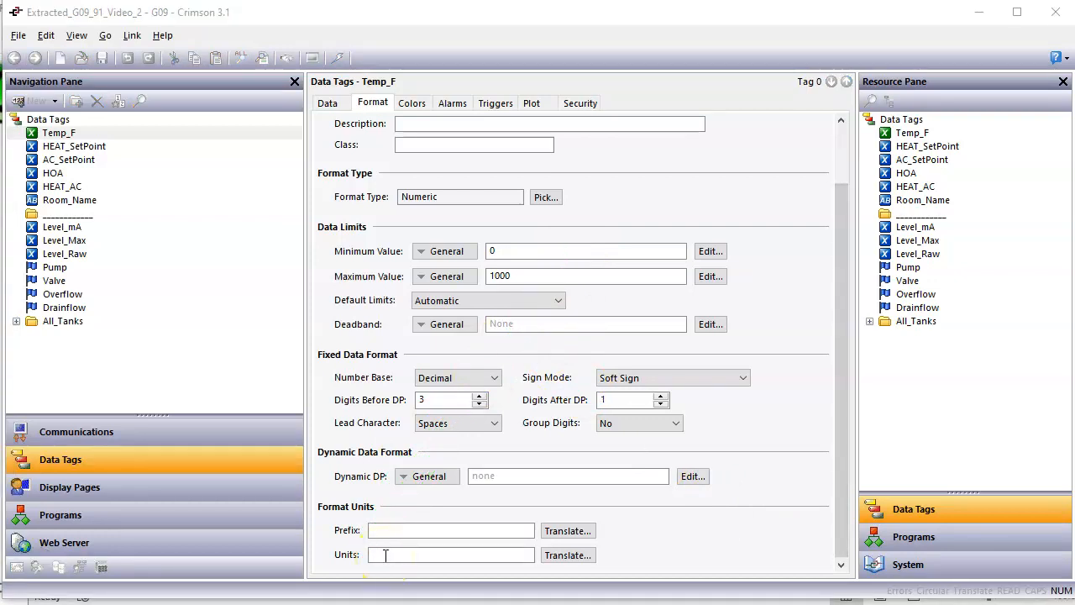
{"action": "left_click", "coordinate": [386, 555]}
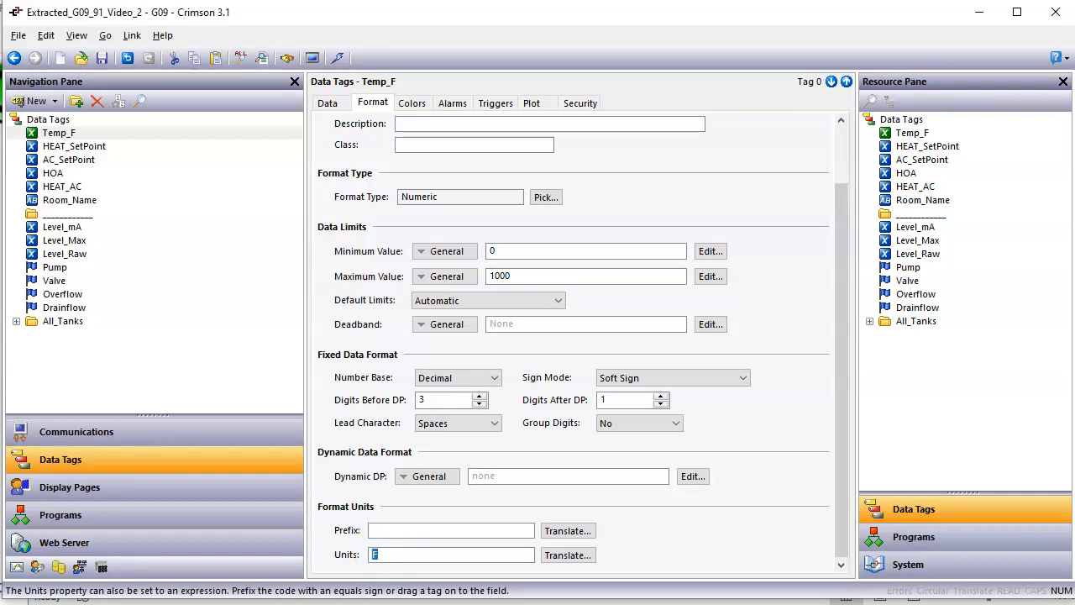
{"action": "left_click", "coordinate": [378, 556]}
{"action": "key", "text": "alt"}
{"action": "key", "text": "alt"}
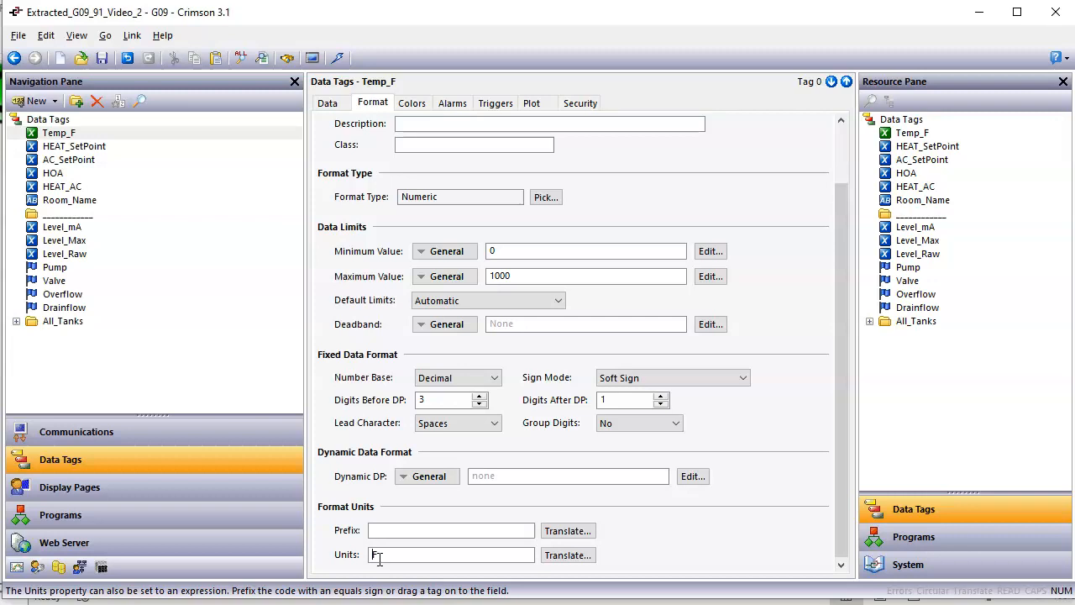
{"action": "double_click", "coordinate": [376, 554]}
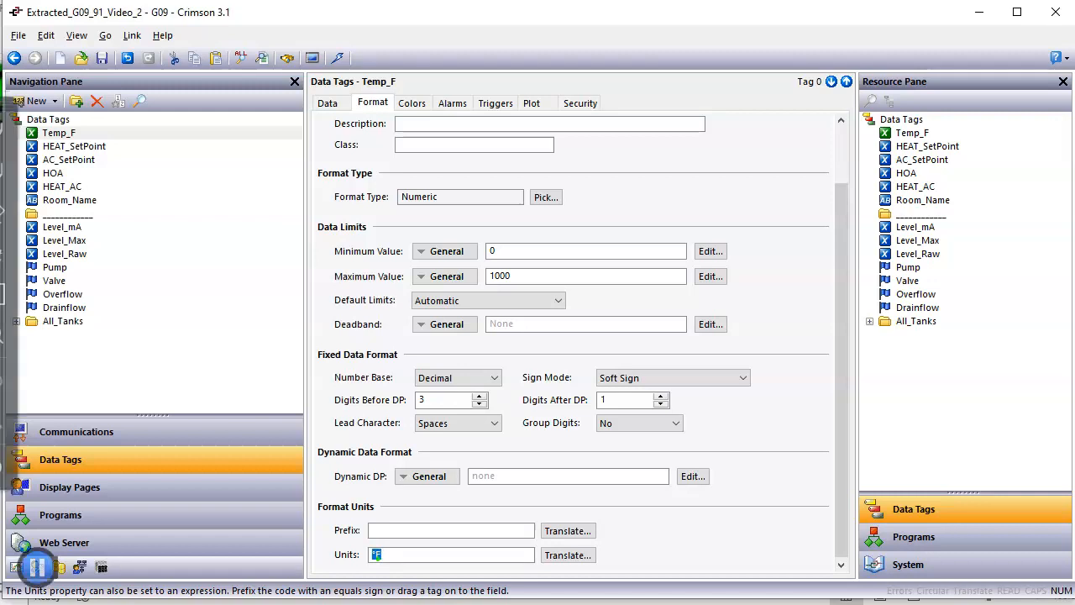
Step: Open Page2 in the display pages and widen the Temp_F data box to separate the label from the value
{"action": "mouse_move", "coordinate": [48, 504]}
{"action": "left_mouse_down"}
{"action": "mouse_move", "coordinate": [149, 501]}
{"action": "mouse_move", "coordinate": [67, 506]}
{"action": "left_mouse_up"}
{"action": "key", "text": "Escape"}
{"action": "left_click", "coordinate": [77, 497]}
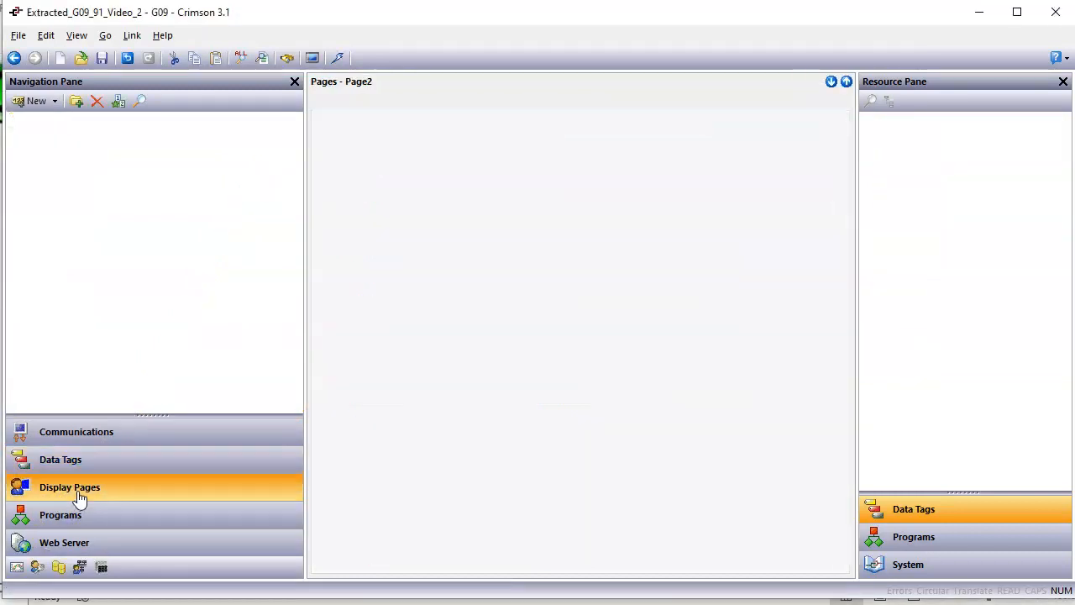
{"action": "left_click", "coordinate": [523, 486]}
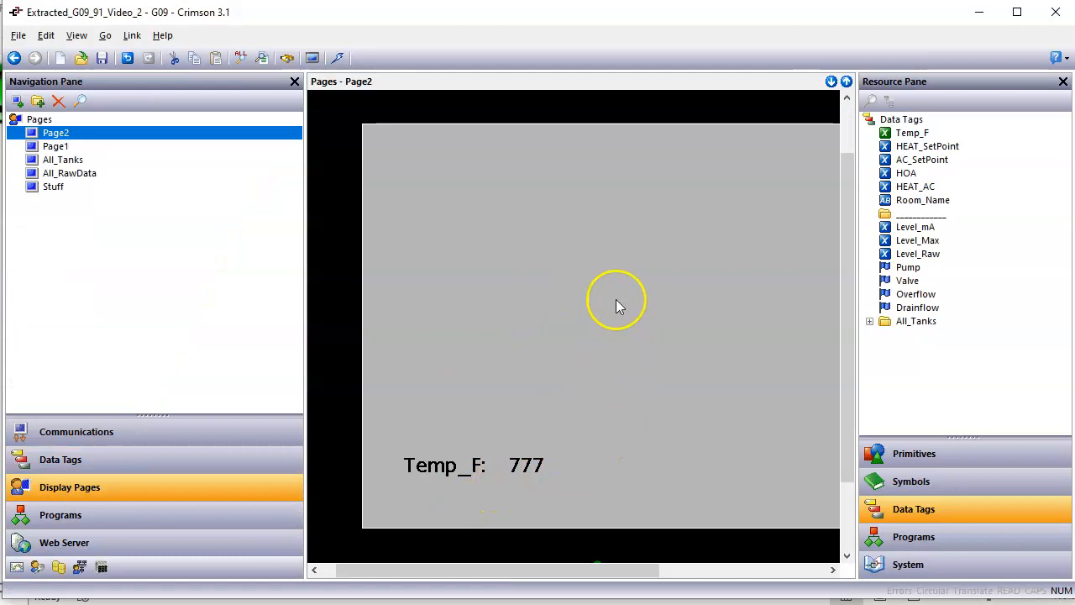
{"action": "left_click", "coordinate": [576, 376]}
{"action": "left_click", "coordinate": [514, 465]}
{"action": "left_click_drag", "start_coordinate": [548, 468], "coordinate": [534, 458]}
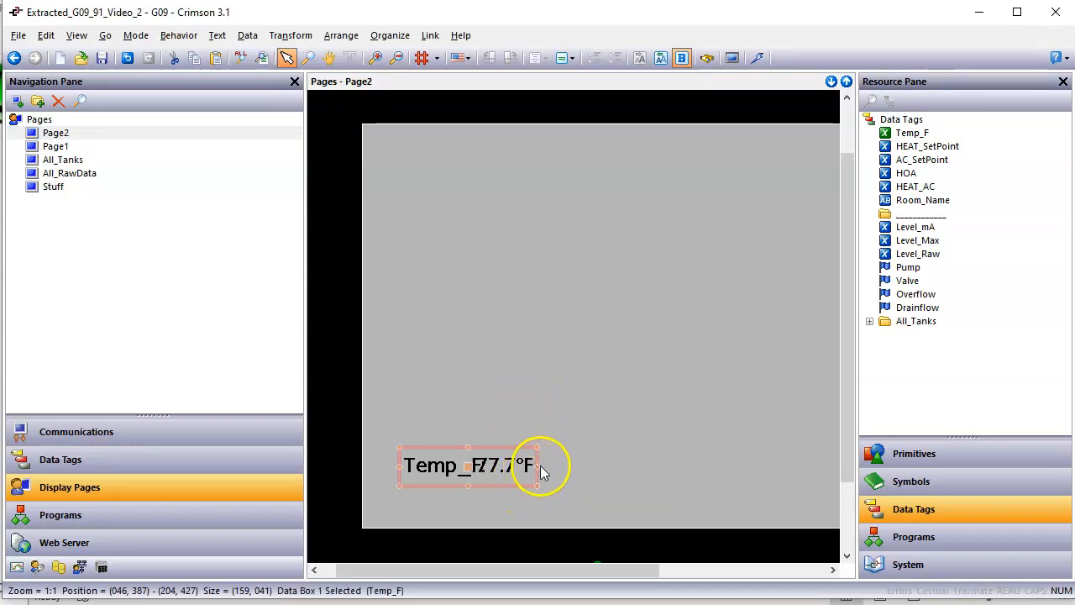
{"action": "mouse_move", "coordinate": [542, 471]}
{"action": "left_mouse_down"}
{"action": "mouse_move", "coordinate": [559, 466]}
{"action": "mouse_move", "coordinate": [561, 478]}
{"action": "left_mouse_up"}
{"action": "left_click", "coordinate": [617, 465]}
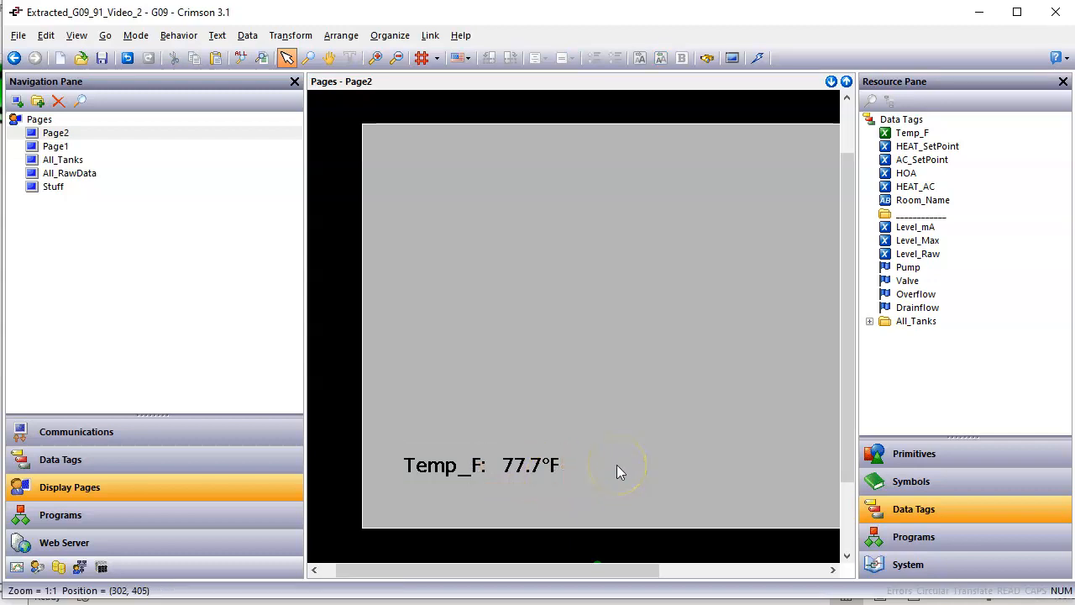
Step: Set the simulated value of the Temp_F tag to 555 and check its display on Page2
{"action": "left_click", "coordinate": [518, 473]}
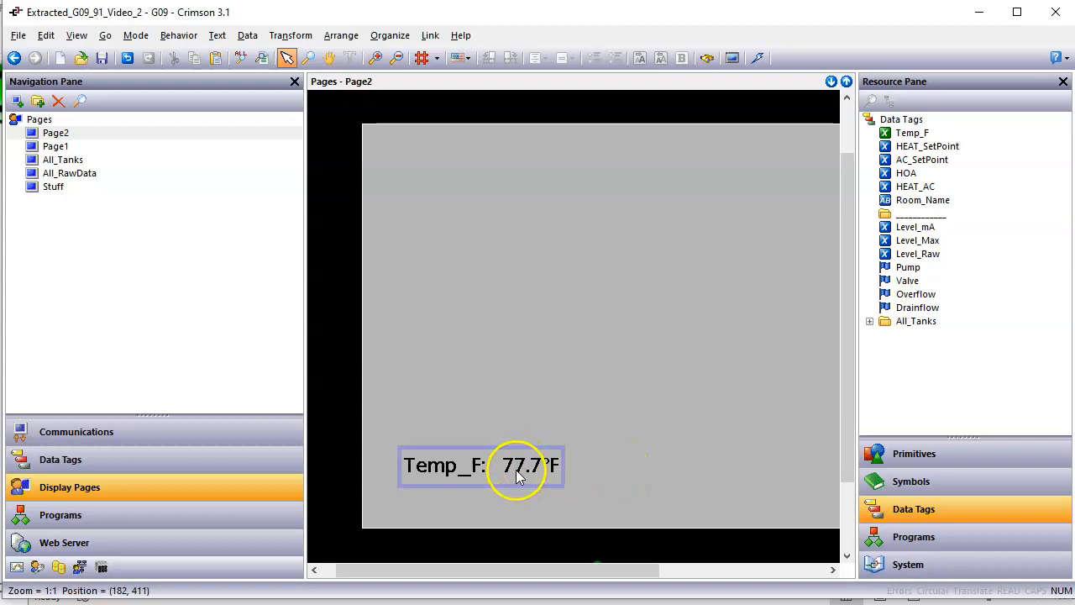
{"action": "left_click", "coordinate": [194, 461]}
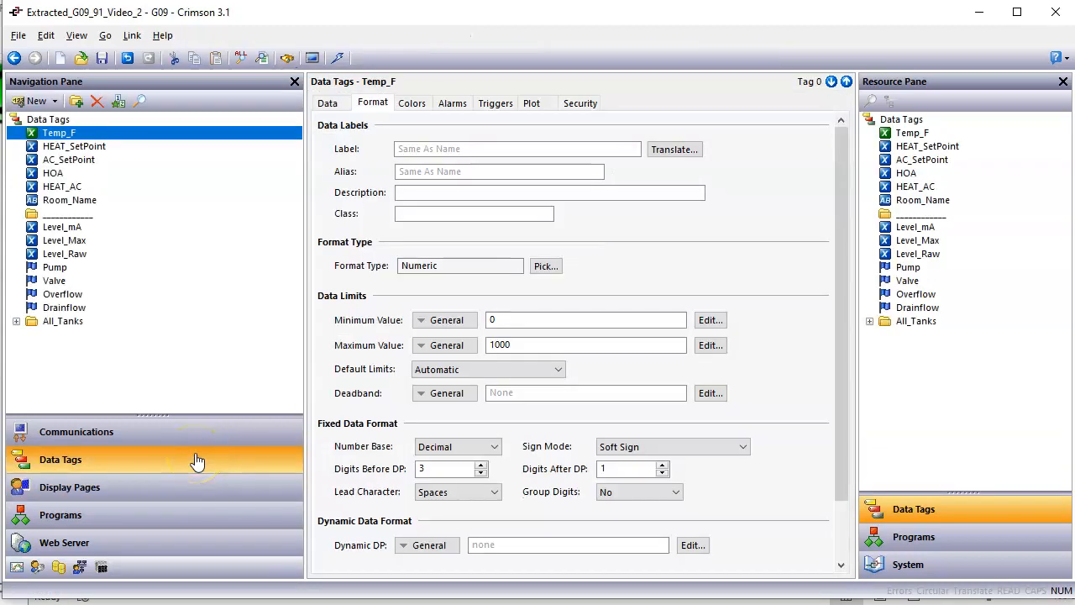
{"action": "left_click", "coordinate": [329, 103]}
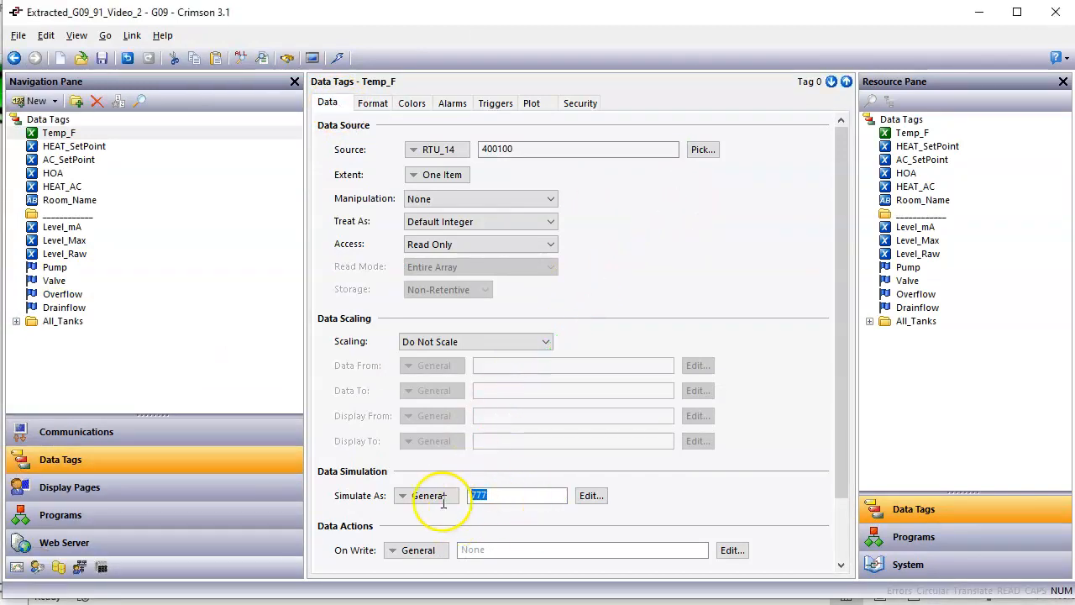
{"action": "type", "text": "555"}
{"action": "key", "text": "Return"}
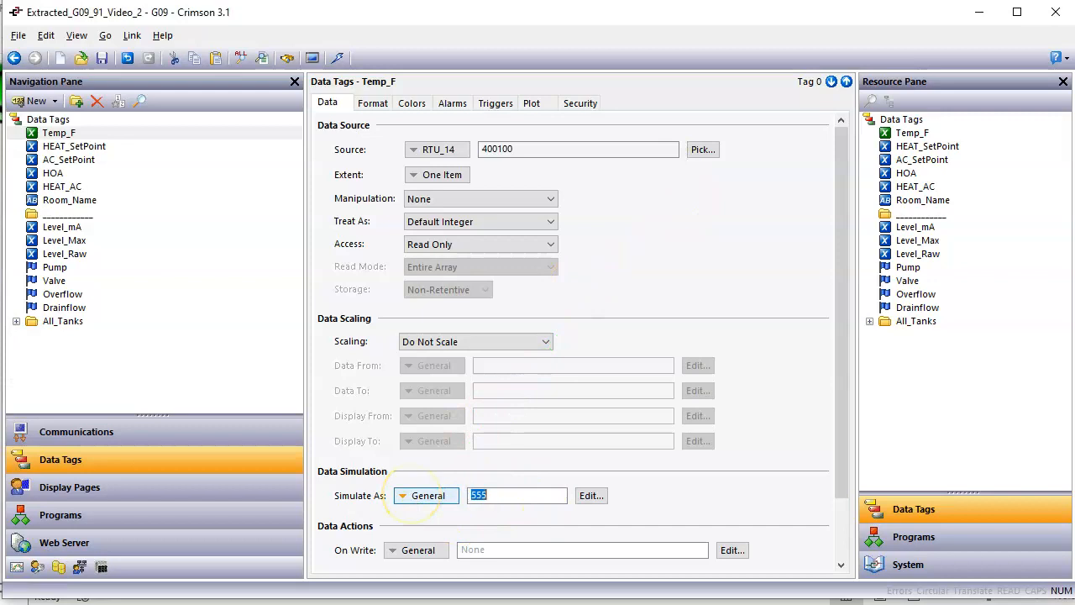
{"action": "left_click", "coordinate": [211, 489]}
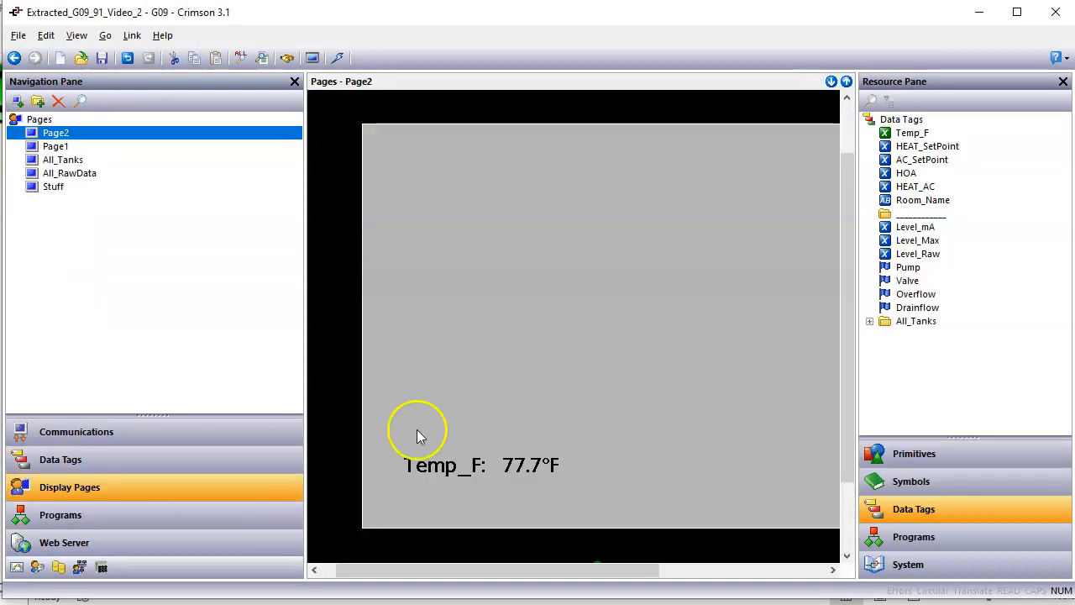
{"action": "left_click", "coordinate": [581, 369]}
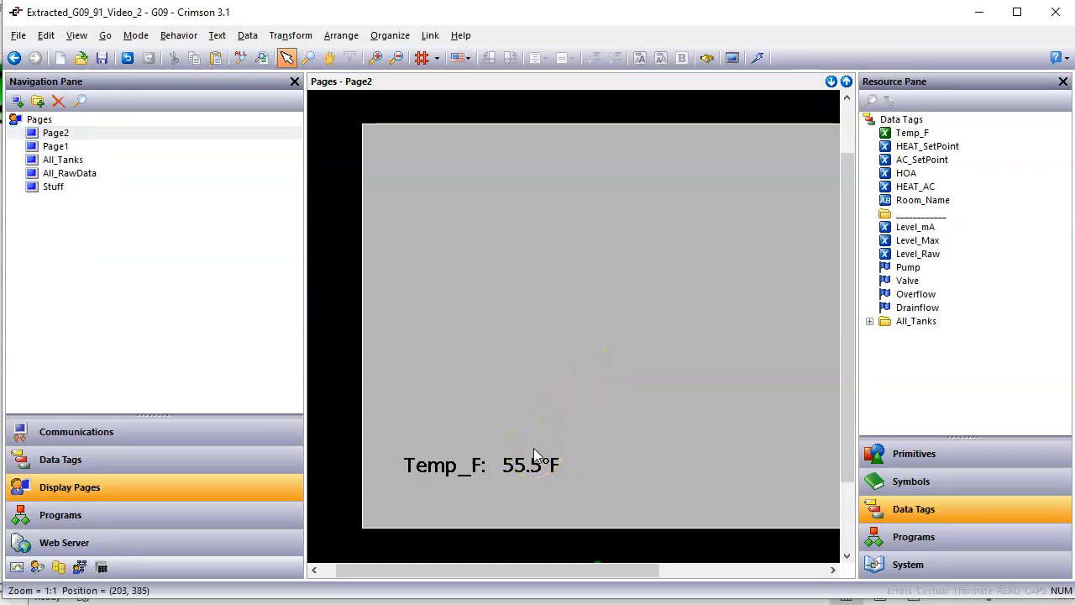
Step: Check Temp_F in the WaZoos 91 window in Chrome, then return to Crimson 3.1 and download the database to the HMI
{"action": "left_click", "coordinate": [360, 603]}
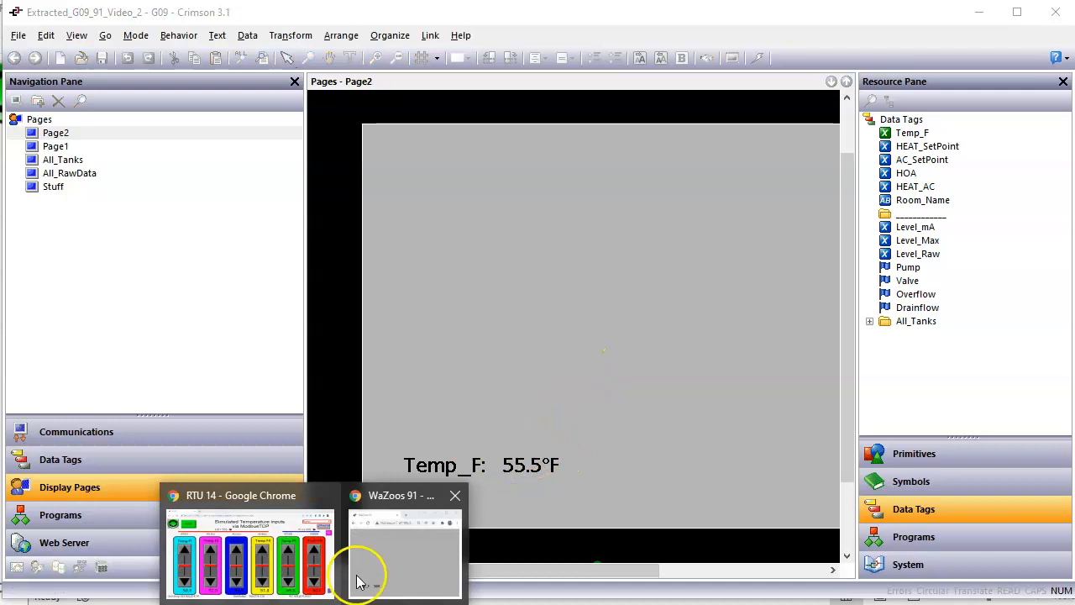
{"action": "left_click", "coordinate": [417, 571]}
{"action": "left_click", "coordinate": [356, 312]}
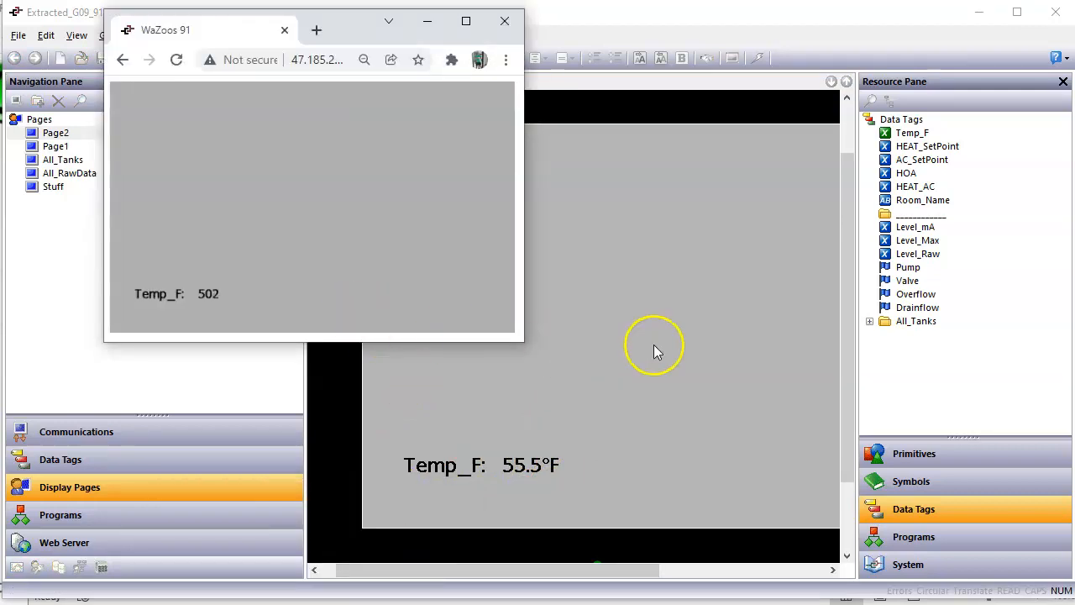
{"action": "left_click", "coordinate": [713, 207]}
{"action": "left_click", "coordinate": [762, 63]}
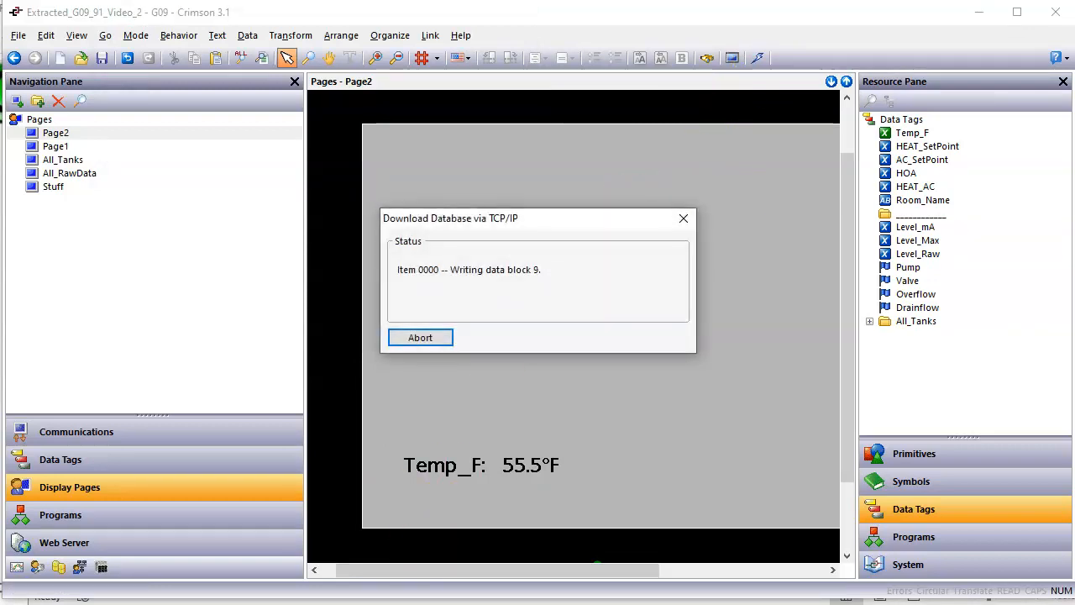
Step: Switch to the WaZoos 91 window in Chrome, move it aside and check the Temp_F reading after the download
{"action": "left_click", "coordinate": [399, 557]}
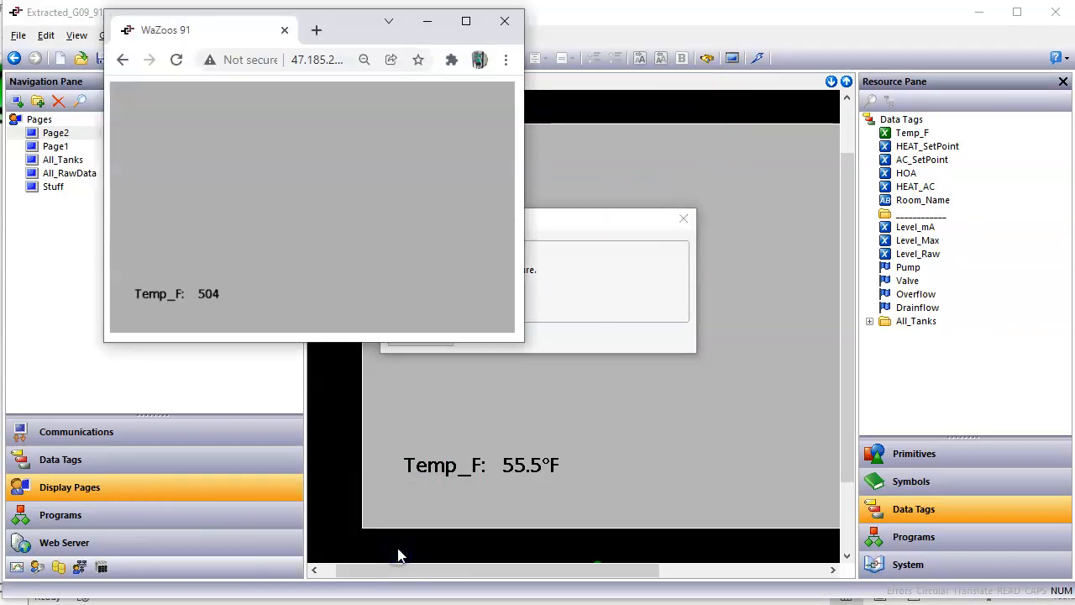
{"action": "left_click", "coordinate": [397, 21]}
{"action": "left_click_drag", "start_coordinate": [397, 21], "coordinate": [271, 24]}
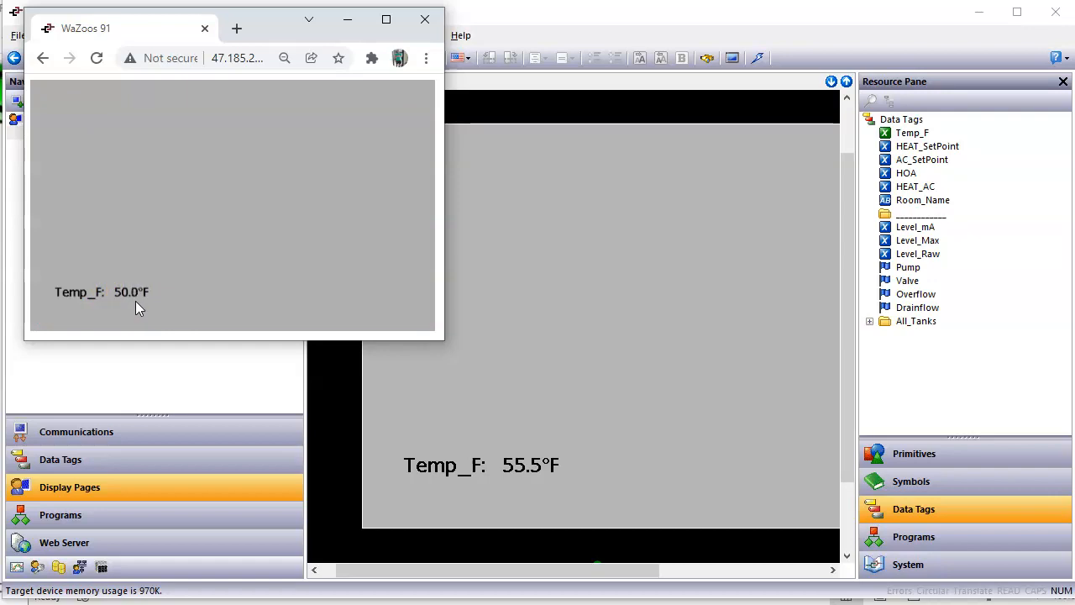
Step: Switch to RTU_14_Mapping.xlsx in Excel and compare the holding registers and ModbusTCP port numbers on the Tank_1 to Tank_5 sheets
{"action": "mouse_move", "coordinate": [632, 598]}
{"action": "left_click", "coordinate": [651, 529]}
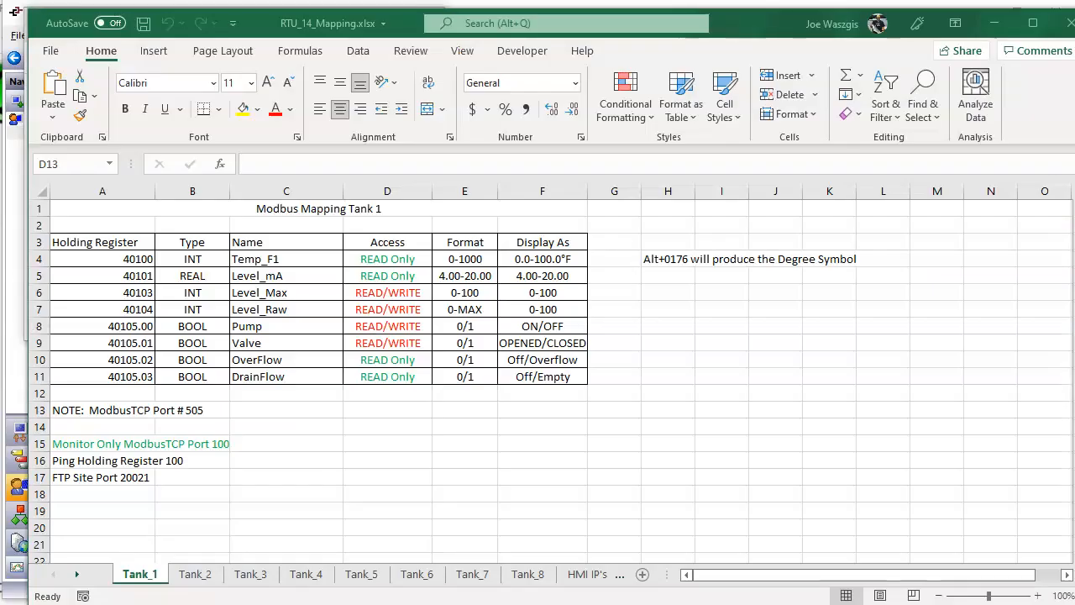
{"action": "left_click", "coordinate": [202, 578]}
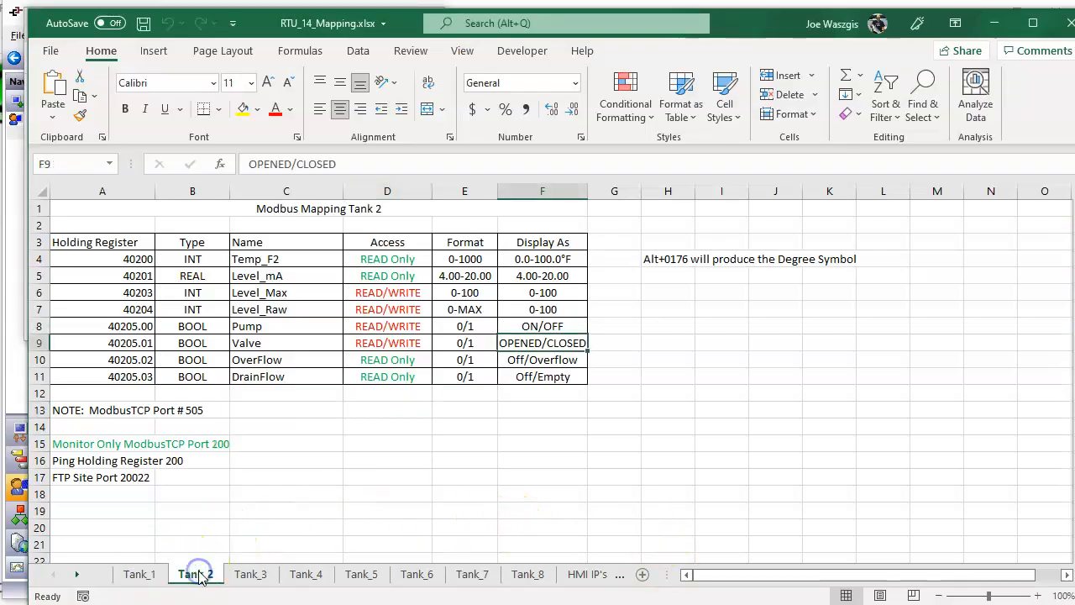
{"action": "left_click", "coordinate": [249, 576]}
{"action": "left_click", "coordinate": [304, 576]}
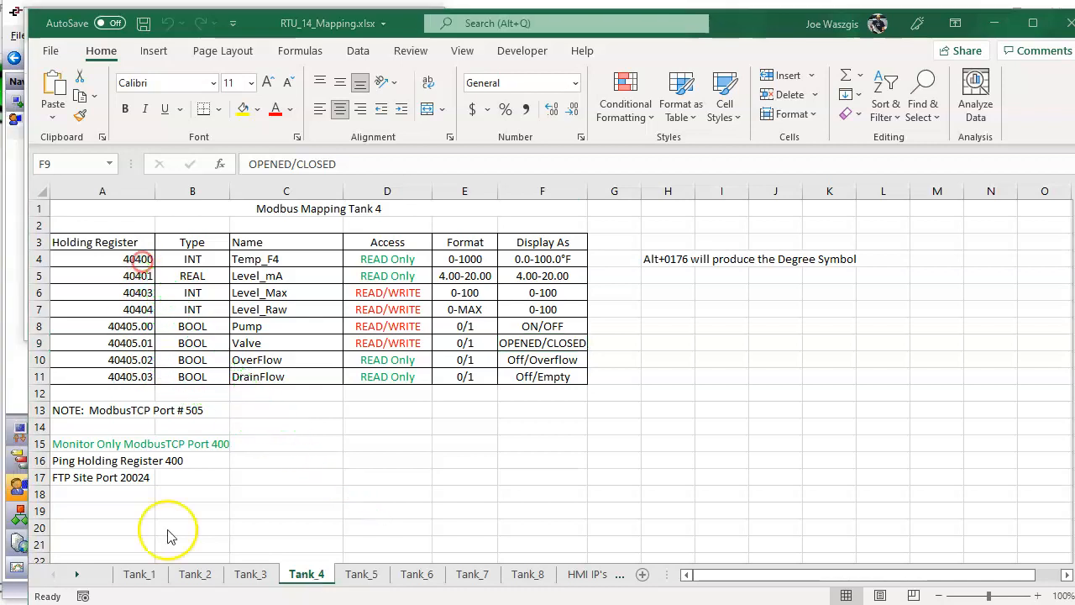
{"action": "left_click", "coordinate": [140, 574]}
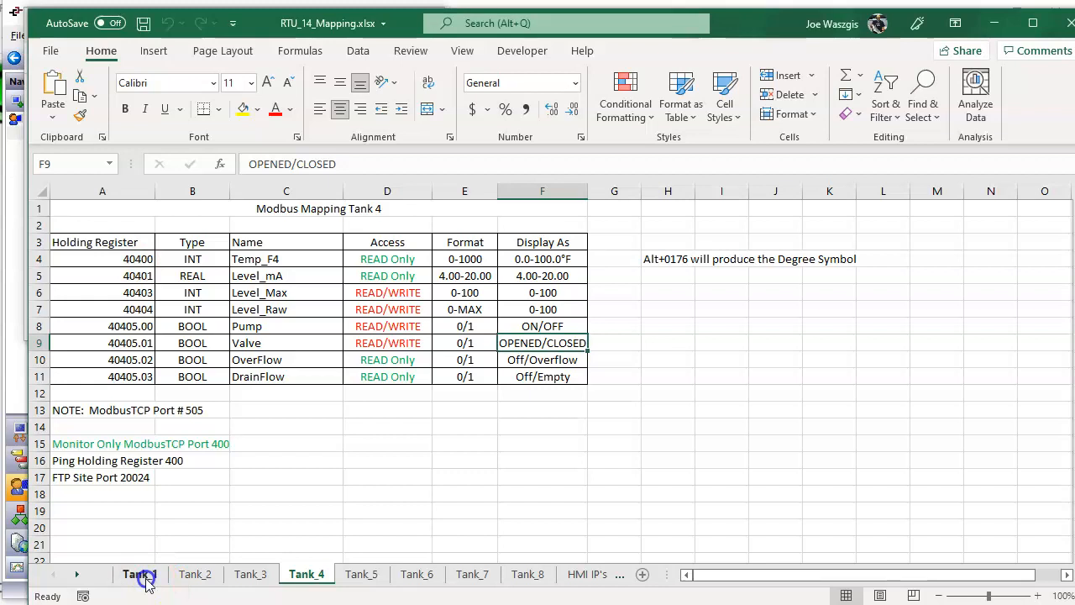
{"action": "right_click", "coordinate": [150, 382]}
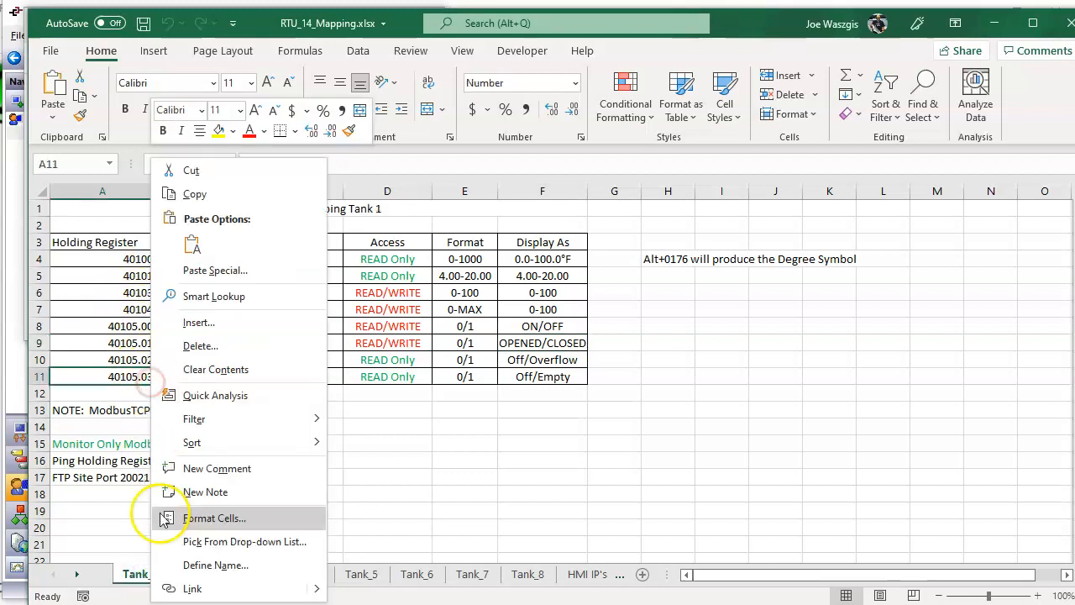
{"action": "left_click", "coordinate": [387, 497]}
{"action": "left_click", "coordinate": [197, 576]}
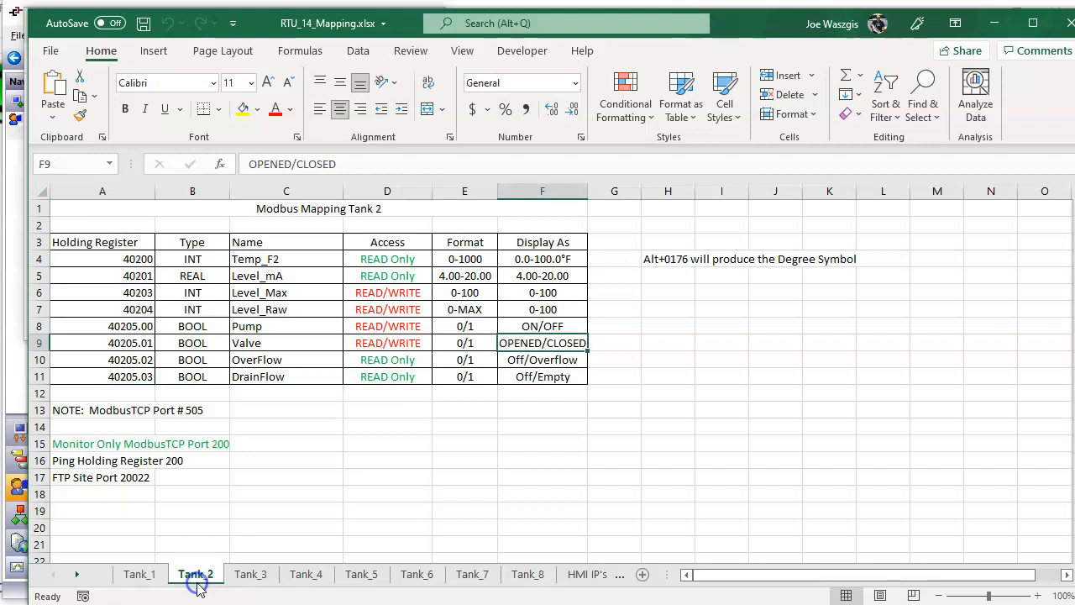
{"action": "left_click", "coordinate": [362, 574]}
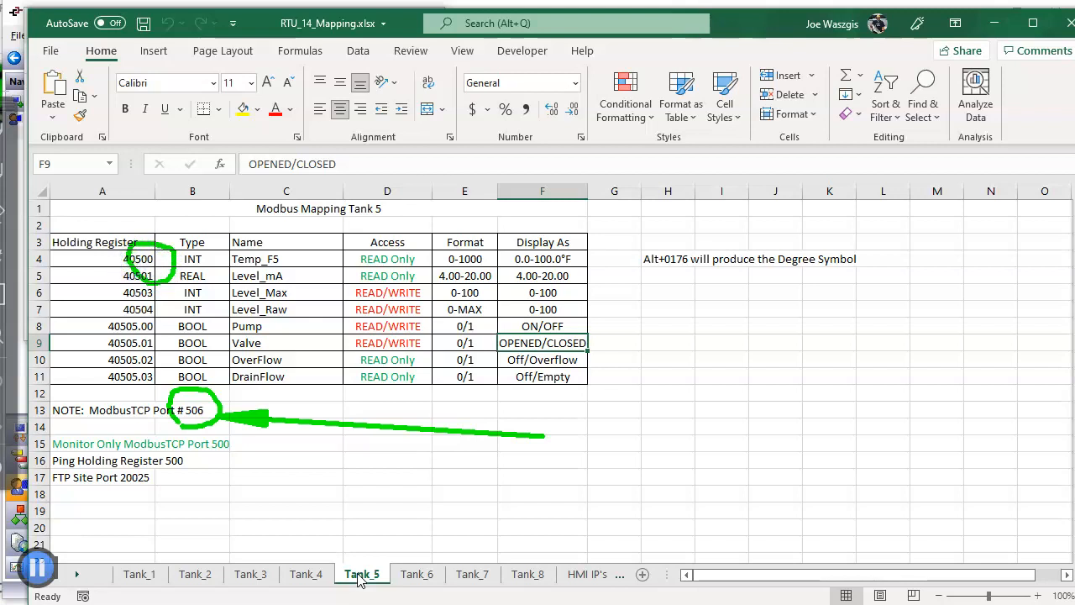
{"action": "key", "text": "Escape"}
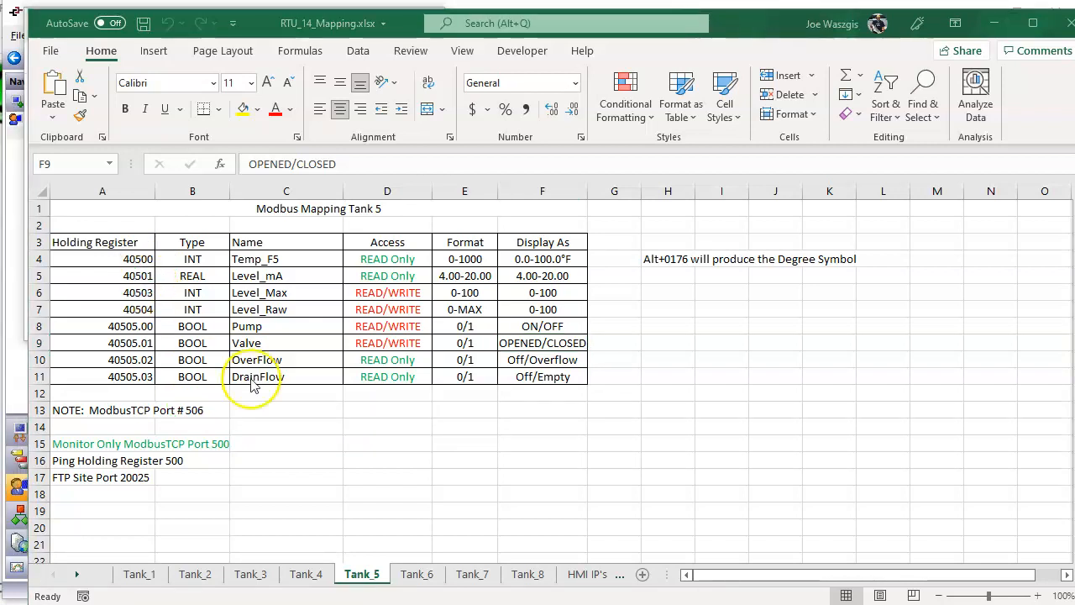
Step: Switch back to Crimson 3.1 and set the TCP port of the RTU_14 device under Protocol 1 to 506
{"action": "left_click", "coordinate": [597, 603]}
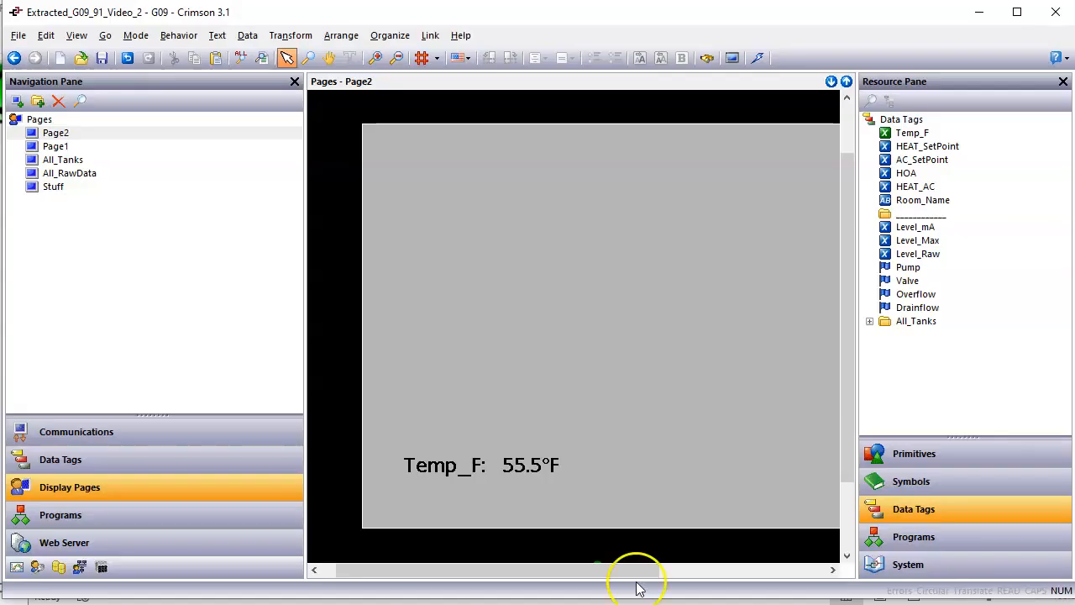
{"action": "left_click", "coordinate": [169, 449]}
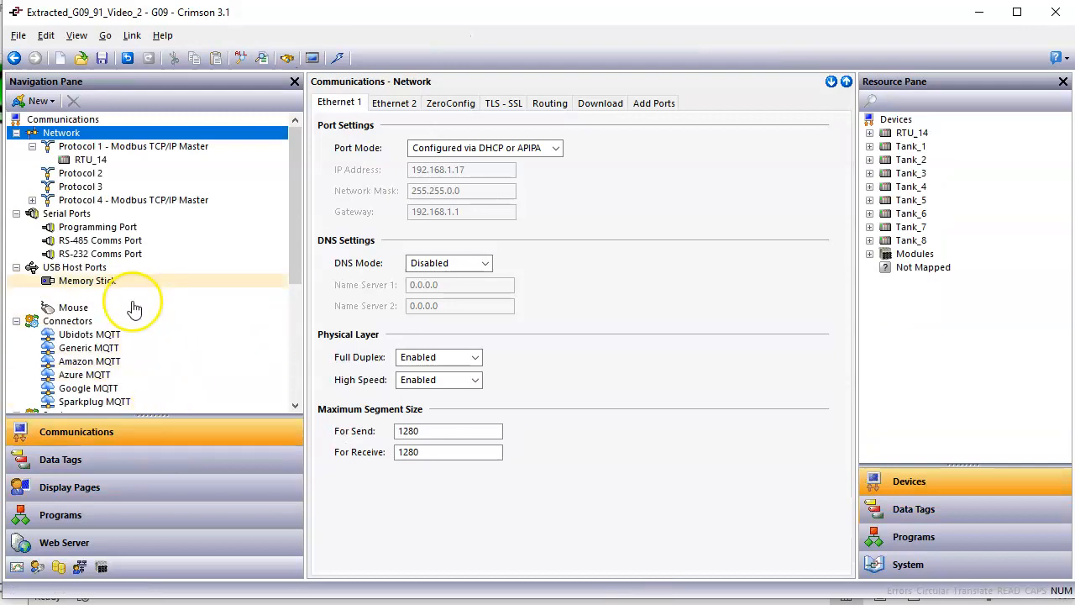
{"action": "left_click", "coordinate": [94, 161]}
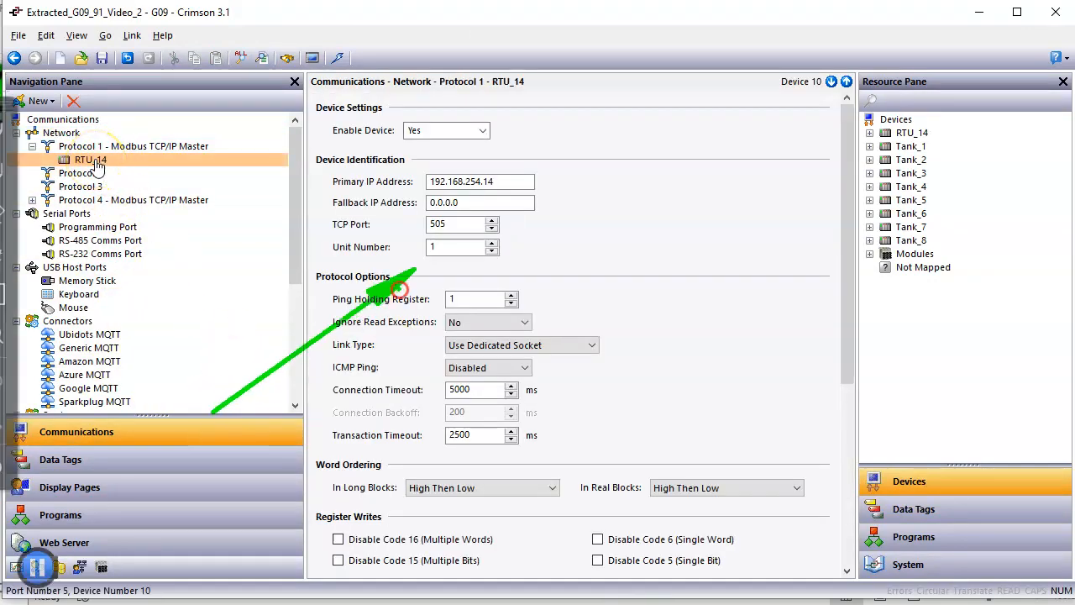
{"action": "mouse_move", "coordinate": [432, 232]}
{"action": "left_mouse_down"}
{"action": "mouse_move", "coordinate": [428, 212]}
{"action": "mouse_move", "coordinate": [445, 239]}
{"action": "left_mouse_up"}
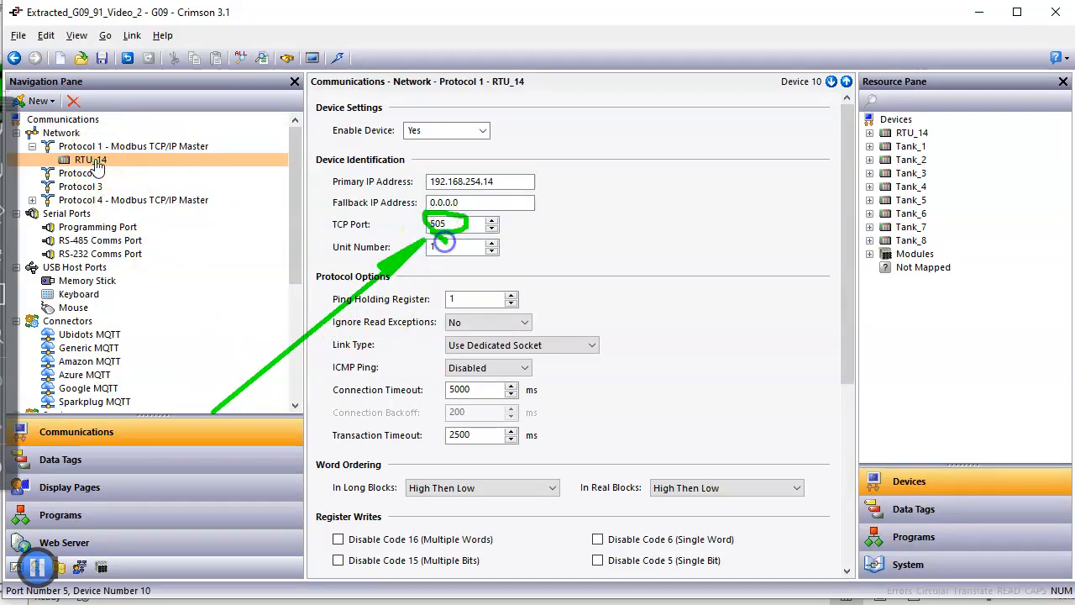
{"action": "key", "text": "Escape"}
{"action": "left_click", "coordinate": [452, 221]}
{"action": "type", "text": "6"}
{"action": "key", "text": "Return"}
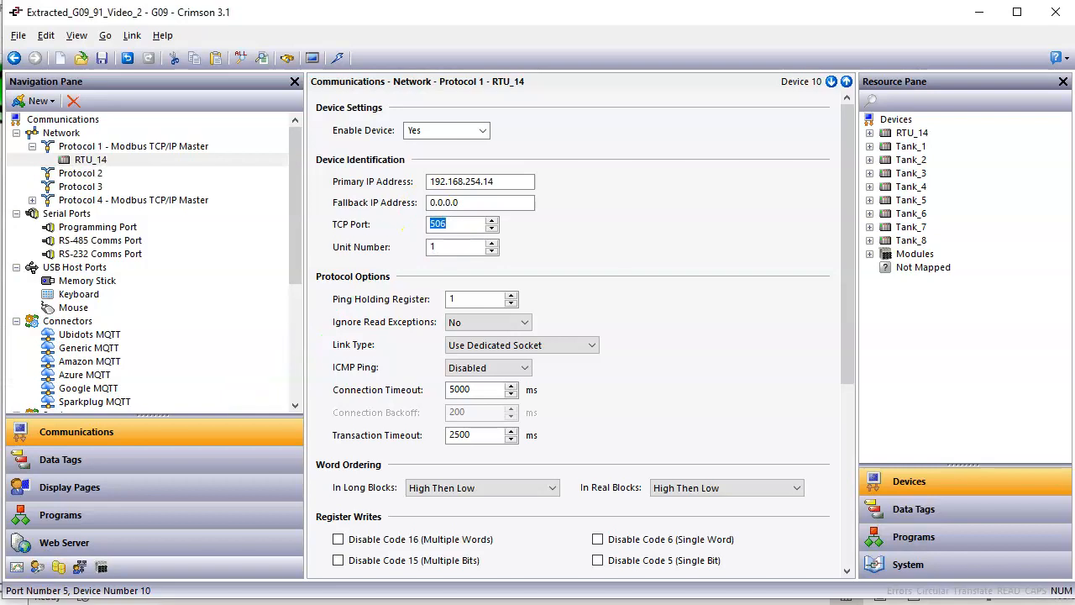
Step: Look up the Tank_5 temperature register in RTU_14_Mapping.xlsx in Excel, then set Temp_F's source in Crimson 3.1 to holding register 400500
{"action": "left_click", "coordinate": [172, 470]}
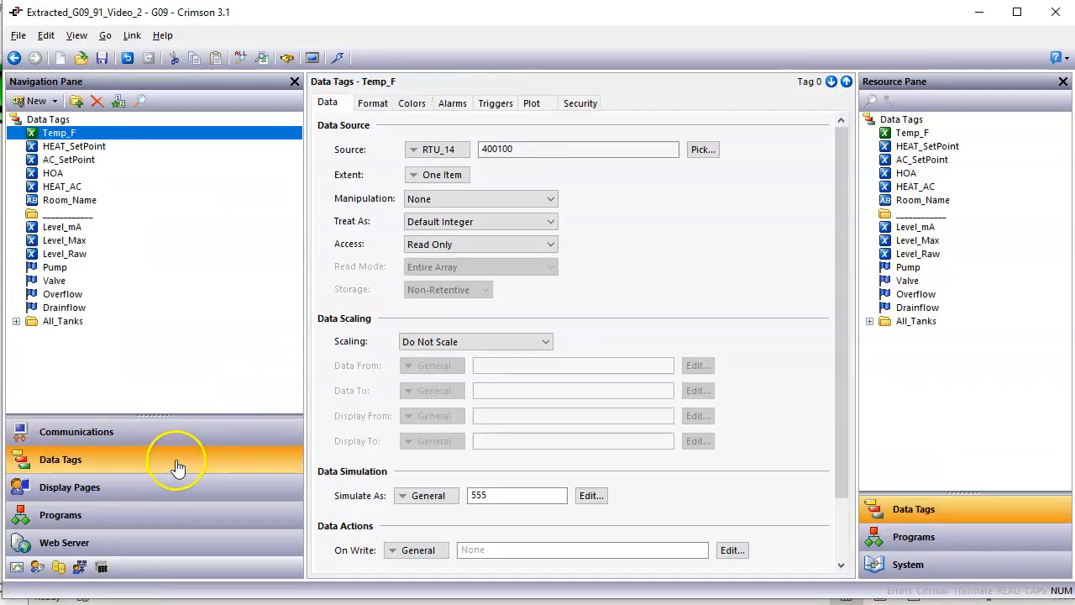
{"action": "left_click", "coordinate": [525, 603]}
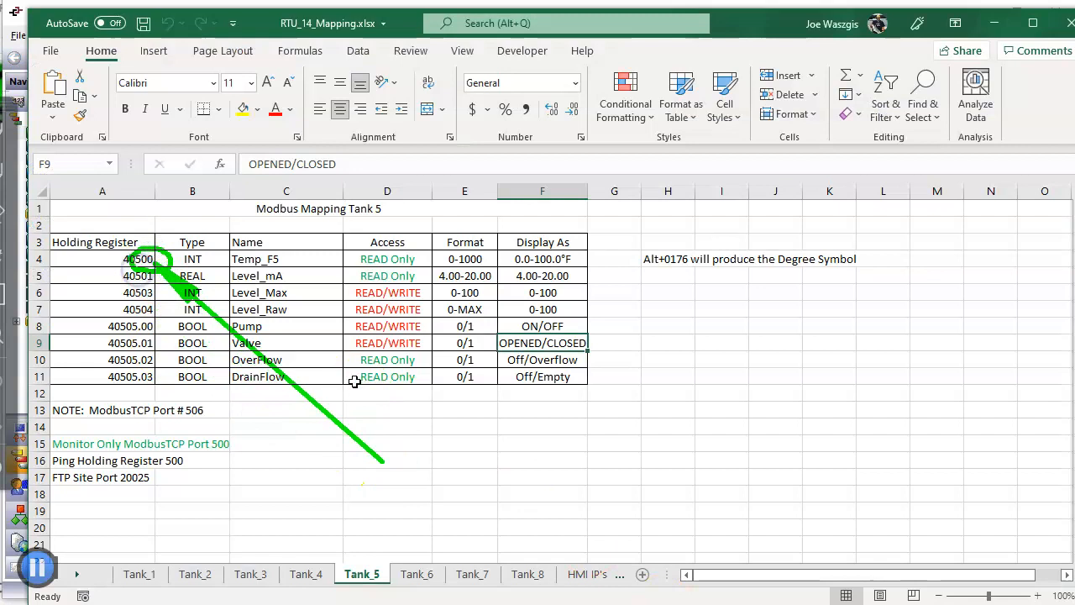
{"action": "left_click", "coordinate": [655, 602]}
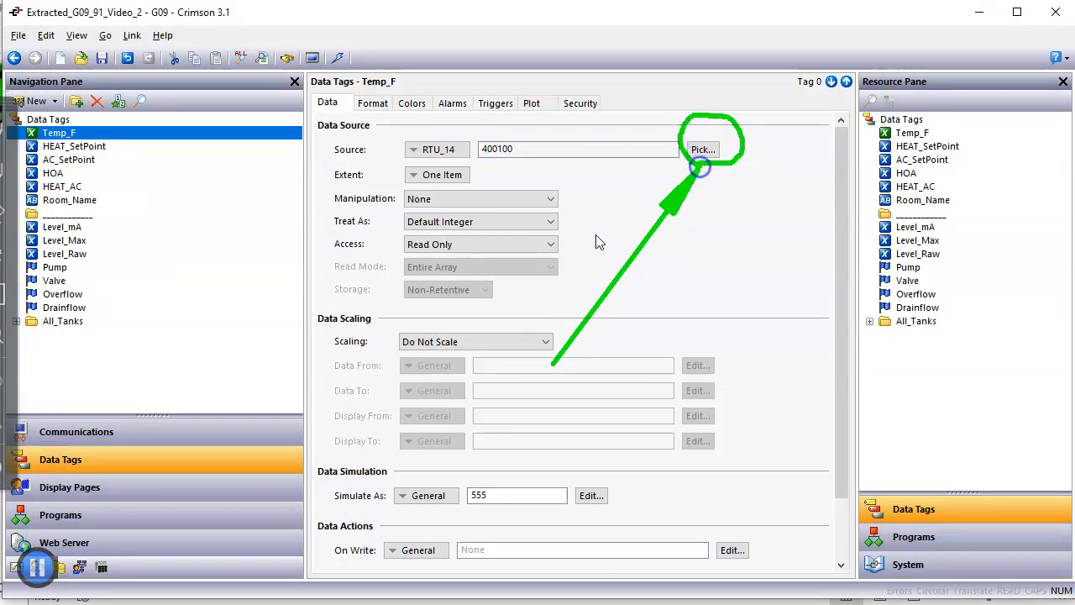
{"action": "left_click", "coordinate": [715, 151]}
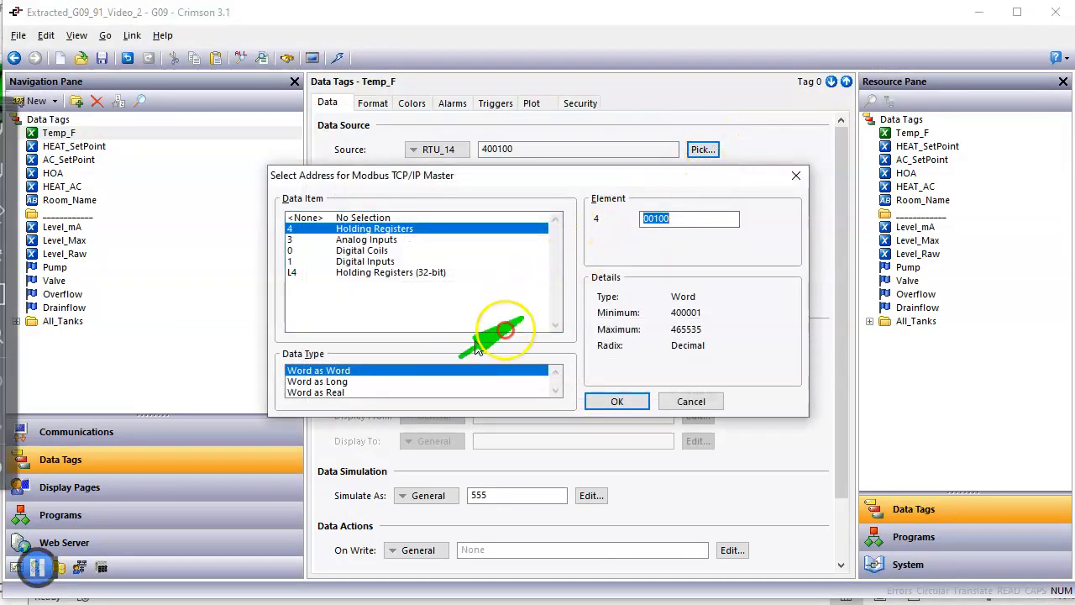
{"action": "left_click_drag", "start_coordinate": [640, 234], "coordinate": [640, 230]}
{"action": "key", "text": "Escape"}
{"action": "left_click", "coordinate": [607, 226]}
{"action": "type", "text": "500"}
{"action": "key", "text": "Return"}
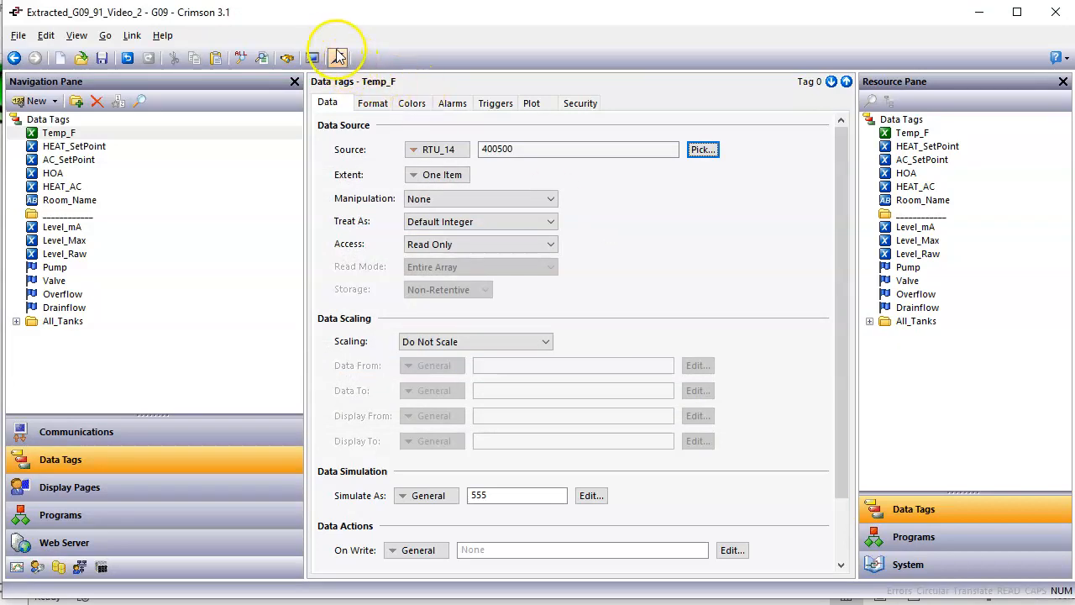
Step: Check Temp_F in the WaZoos 91 window in Chrome, download the database from Crimson 3.1 and recheck the reading
{"action": "mouse_move", "coordinate": [331, 598]}
{"action": "left_click", "coordinate": [395, 534]}
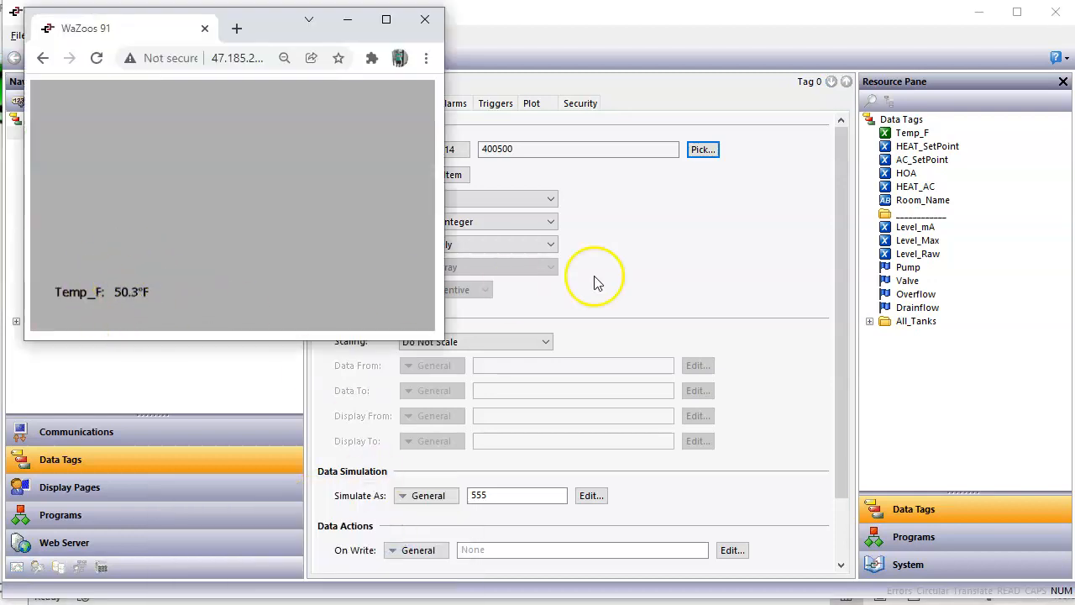
{"action": "left_click", "coordinate": [643, 278]}
{"action": "left_click", "coordinate": [339, 57]}
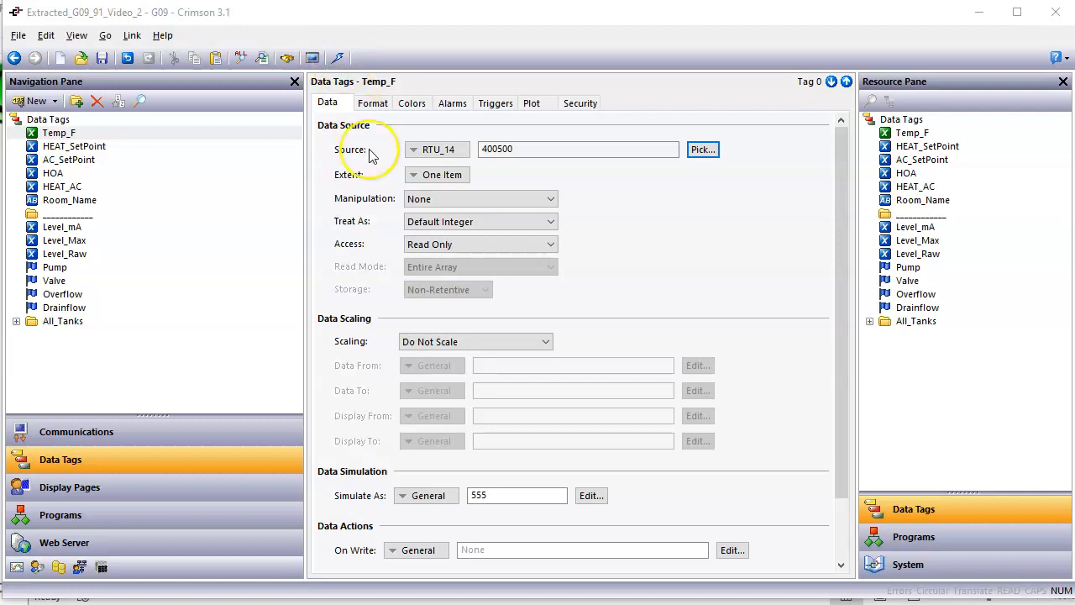
{"action": "mouse_move", "coordinate": [332, 599]}
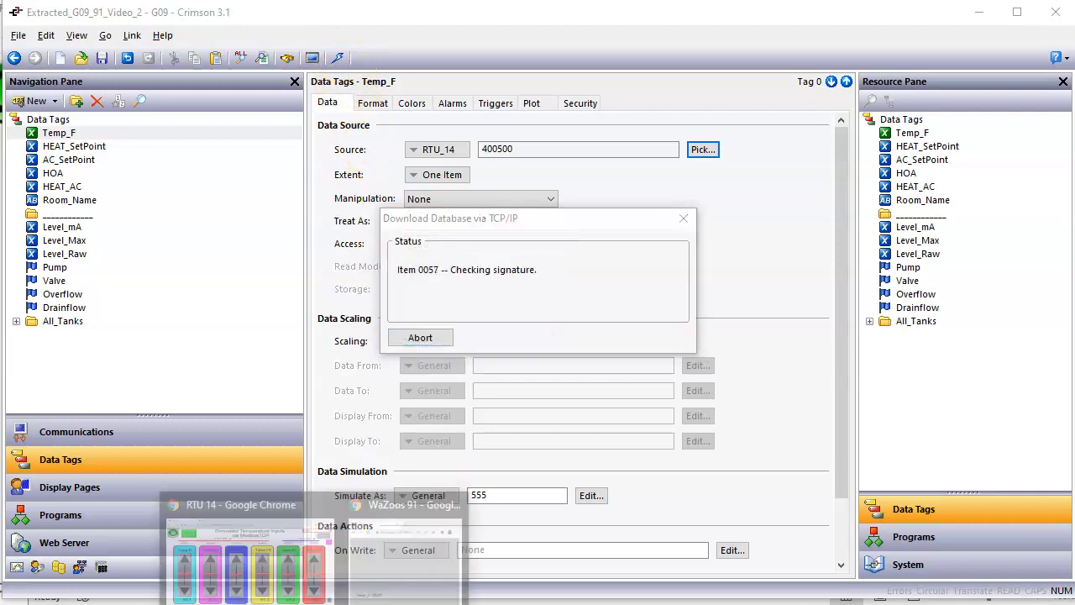
{"action": "left_click", "coordinate": [399, 544]}
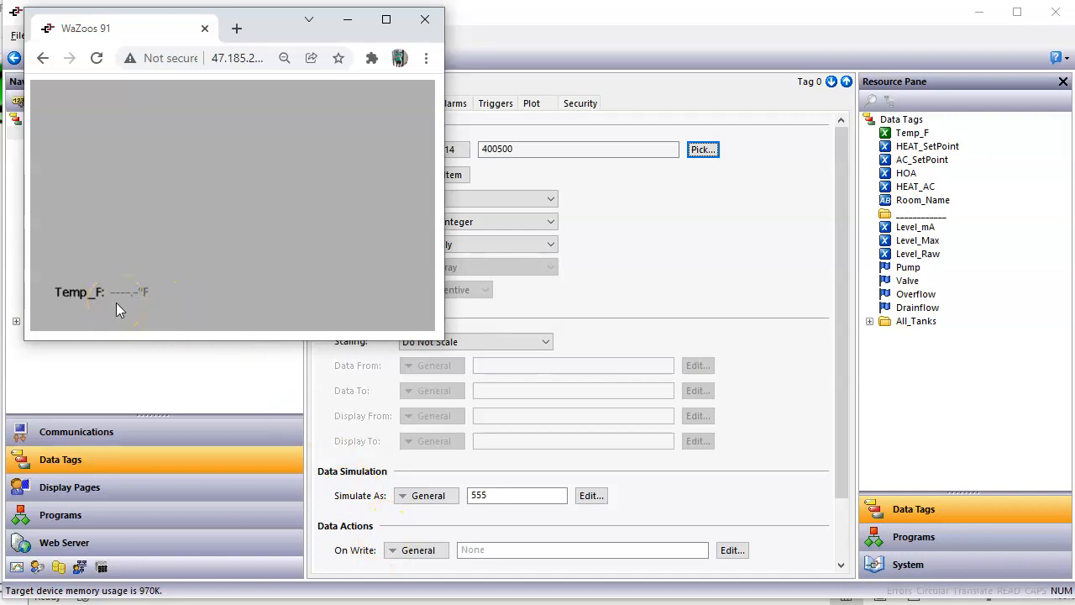
Step: Switch to RTU_14_Mapping.xlsx in Excel and look up the ping holding register on the Tank_5 sheet
{"action": "left_click", "coordinate": [546, 604]}
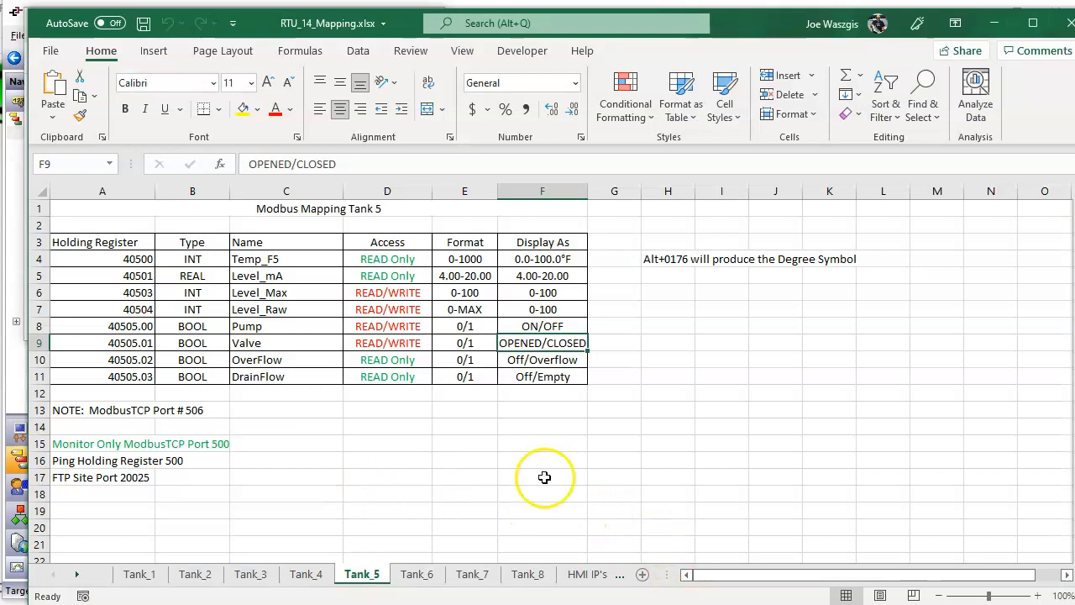
{"action": "key", "text": "alt+d"}
{"action": "mouse_move", "coordinate": [664, 428]}
{"action": "left_mouse_down"}
{"action": "mouse_move", "coordinate": [206, 452]}
{"action": "mouse_move", "coordinate": [158, 474]}
{"action": "mouse_move", "coordinate": [167, 475]}
{"action": "left_mouse_up"}
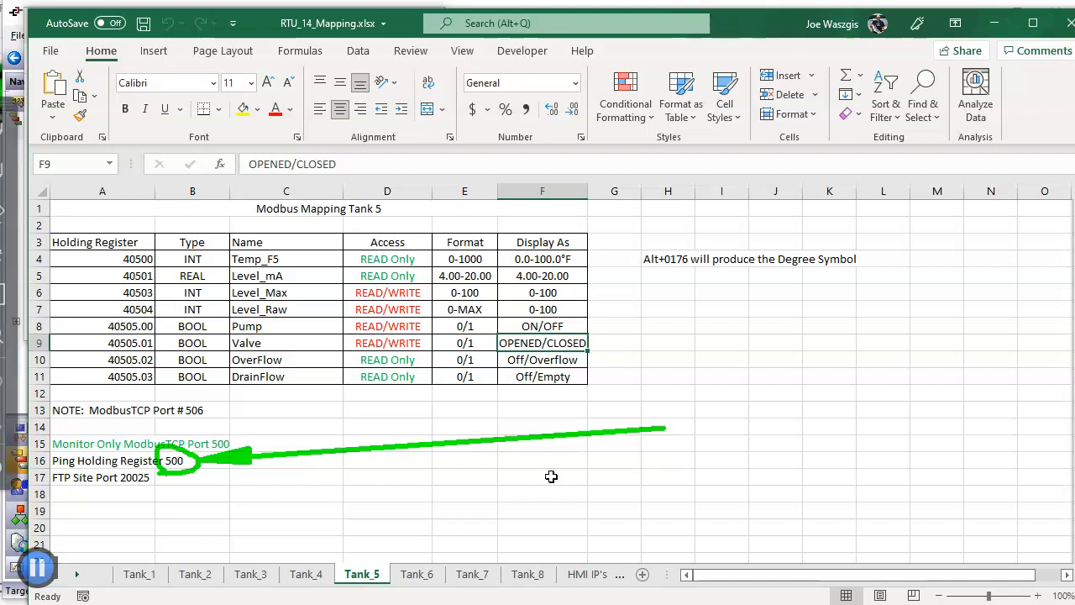
{"action": "key", "text": "Escape"}
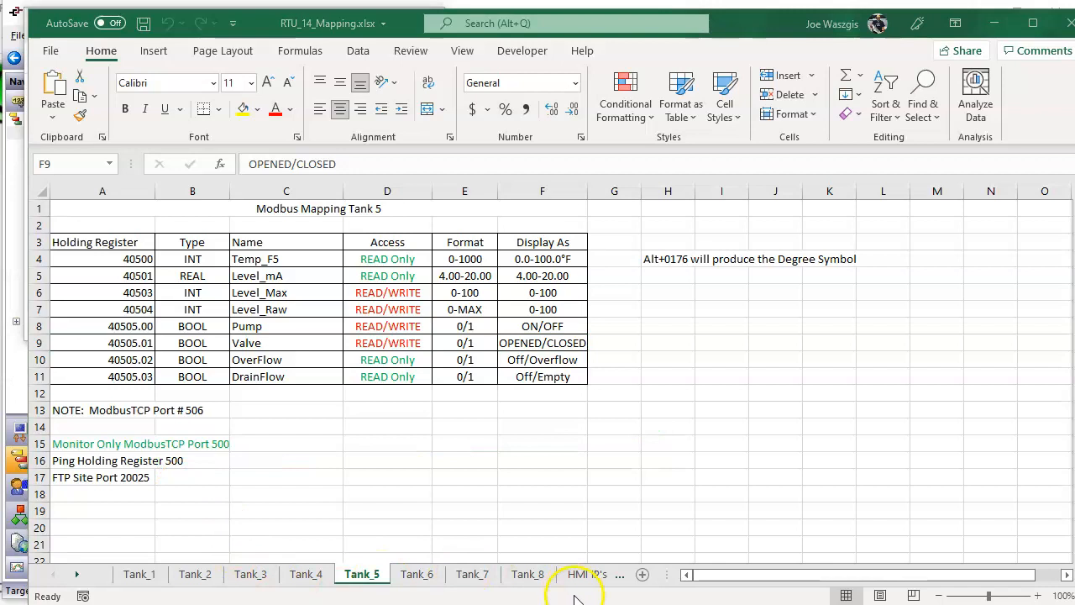
Step: Switch back to Crimson 3.1 and set the Ping Holding Register of the RTU_14 device under Protocol 1 to 500
{"action": "left_click", "coordinate": [629, 603]}
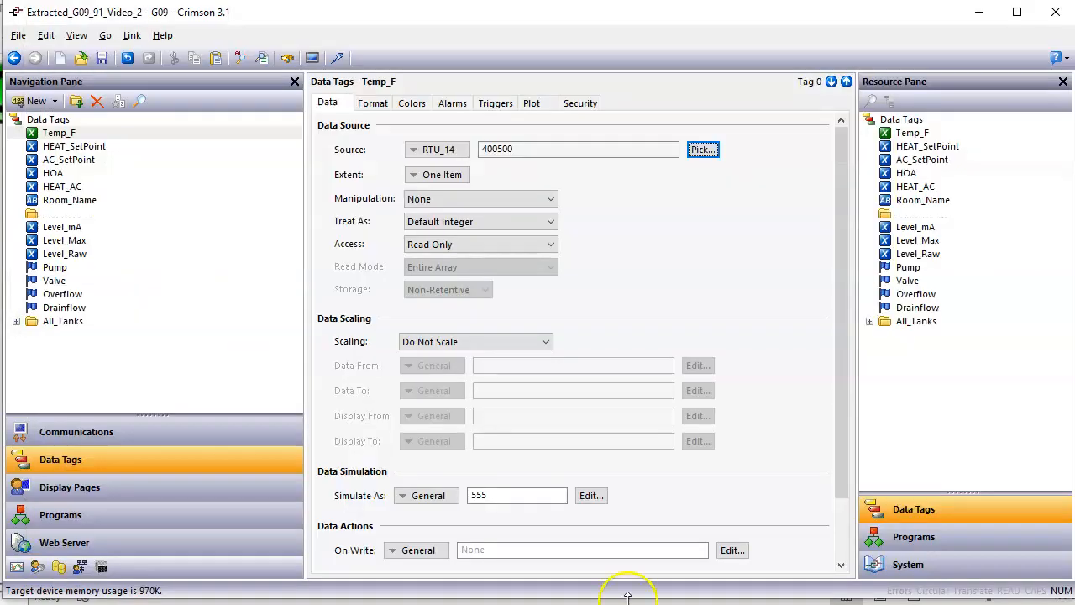
{"action": "left_click", "coordinate": [199, 435]}
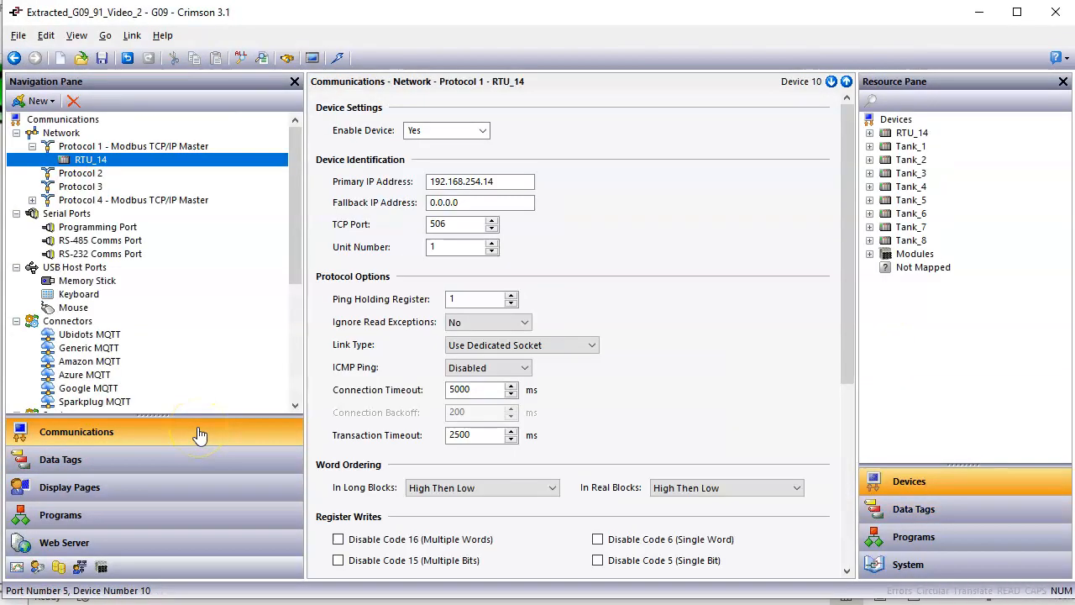
{"action": "key", "text": "alt+d"}
{"action": "left_click_drag", "start_coordinate": [686, 111], "coordinate": [496, 282]}
{"action": "mouse_move", "coordinate": [372, 309]}
{"action": "left_mouse_down"}
{"action": "mouse_move", "coordinate": [479, 319]}
{"action": "mouse_move", "coordinate": [463, 271]}
{"action": "mouse_move", "coordinate": [289, 257]}
{"action": "mouse_move", "coordinate": [338, 320]}
{"action": "mouse_move", "coordinate": [361, 329]}
{"action": "left_mouse_up"}
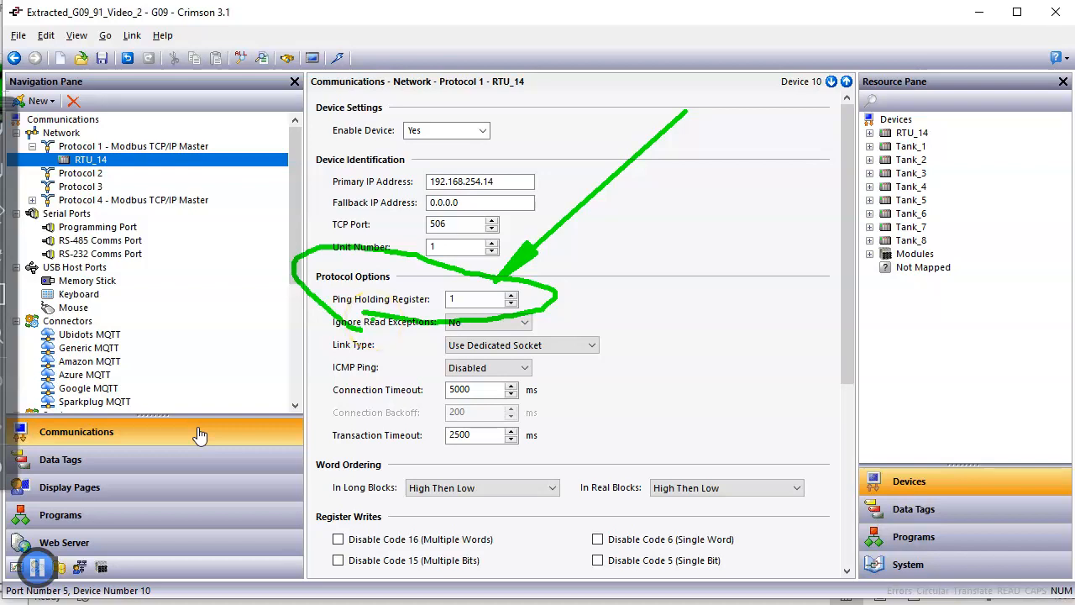
{"action": "left_click_drag", "start_coordinate": [756, 165], "coordinate": [521, 283]}
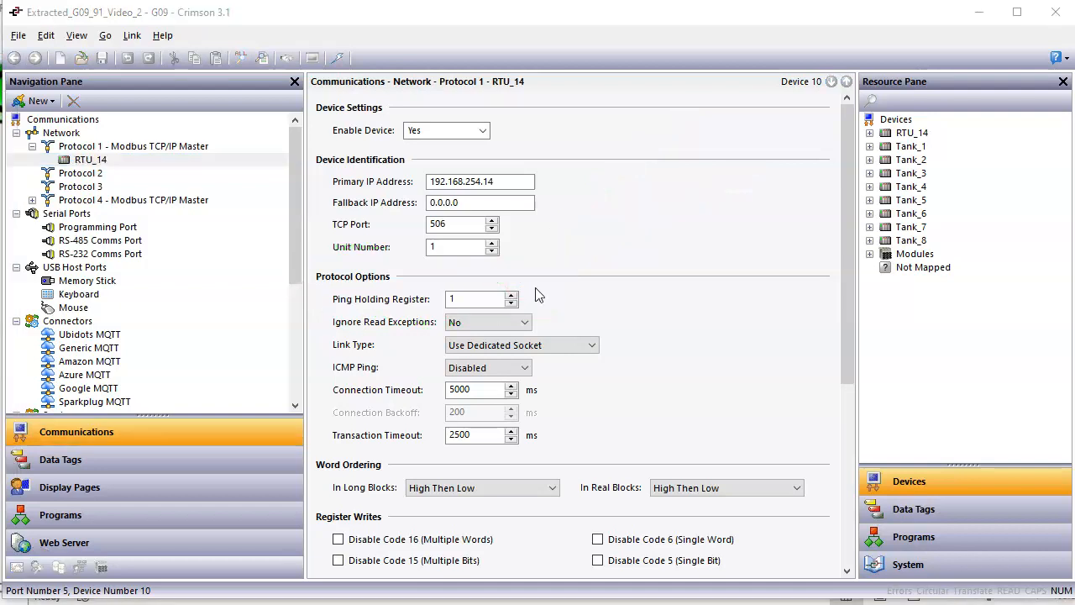
{"action": "left_click", "coordinate": [479, 299]}
{"action": "type", "text": "500"}
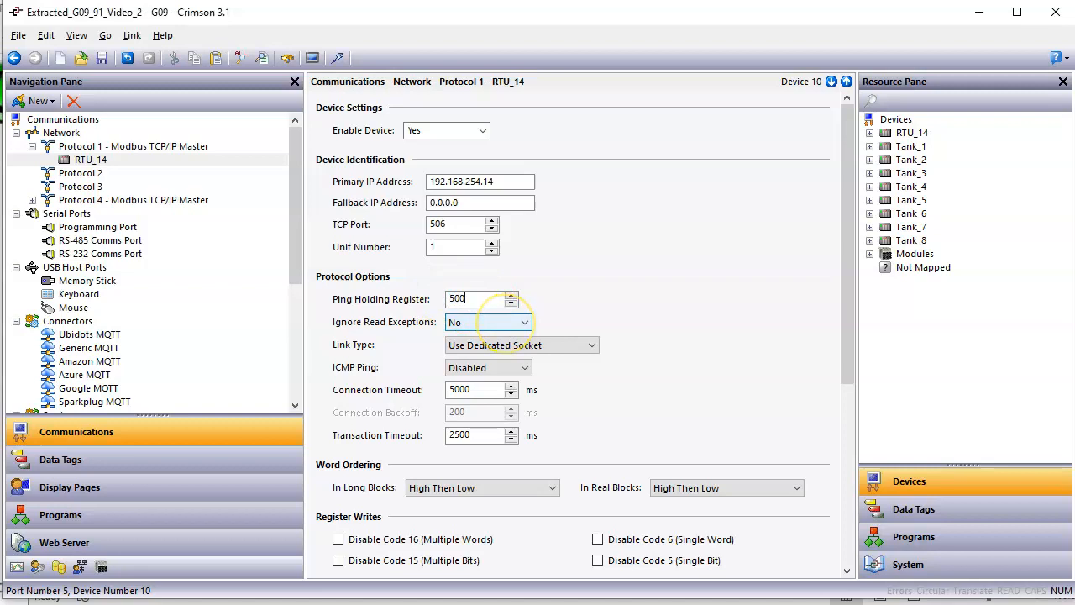
{"action": "key", "text": "Return"}
{"action": "mouse_move", "coordinate": [299, 525]}
{"action": "left_mouse_down"}
{"action": "mouse_move", "coordinate": [294, 460]}
{"action": "mouse_move", "coordinate": [373, 305]}
{"action": "mouse_move", "coordinate": [393, 324]}
{"action": "mouse_move", "coordinate": [433, 303]}
{"action": "mouse_move", "coordinate": [452, 307]}
{"action": "left_mouse_up"}
{"action": "key", "text": "Escape"}
{"action": "left_click", "coordinate": [470, 300]}
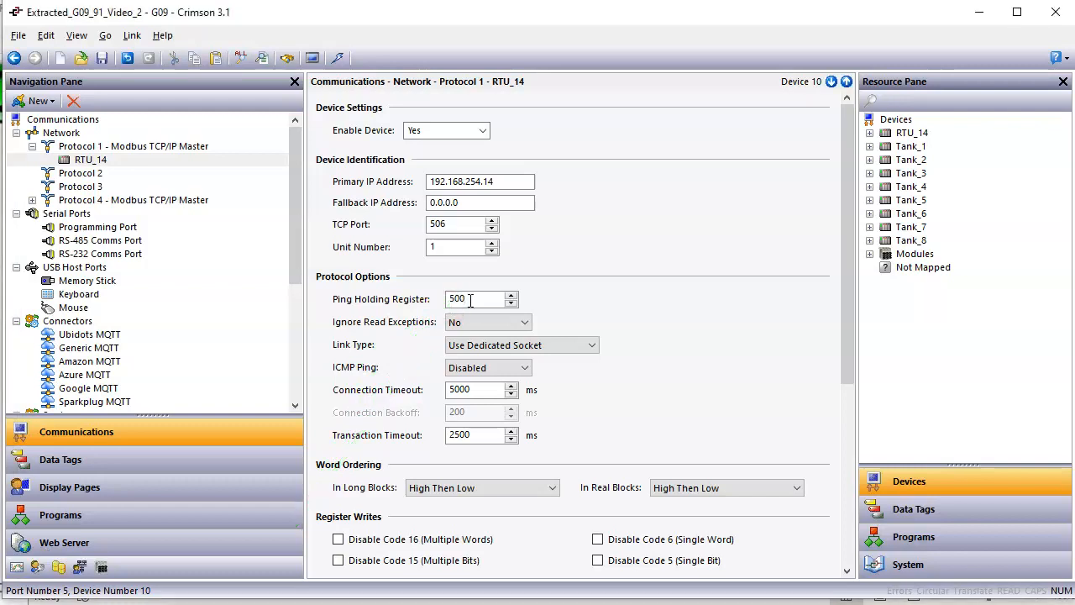
Step: Return to the data tags, download the database to the HMI and check Temp_F in the WaZoos 91 window in Chrome
{"action": "left_click", "coordinate": [202, 469]}
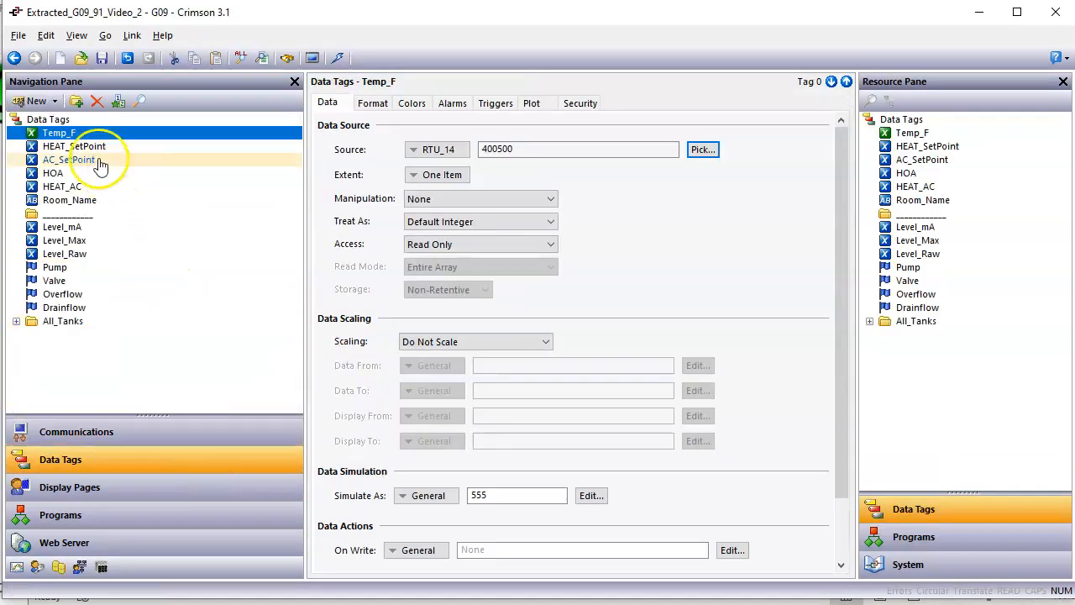
{"action": "left_click", "coordinate": [314, 60]}
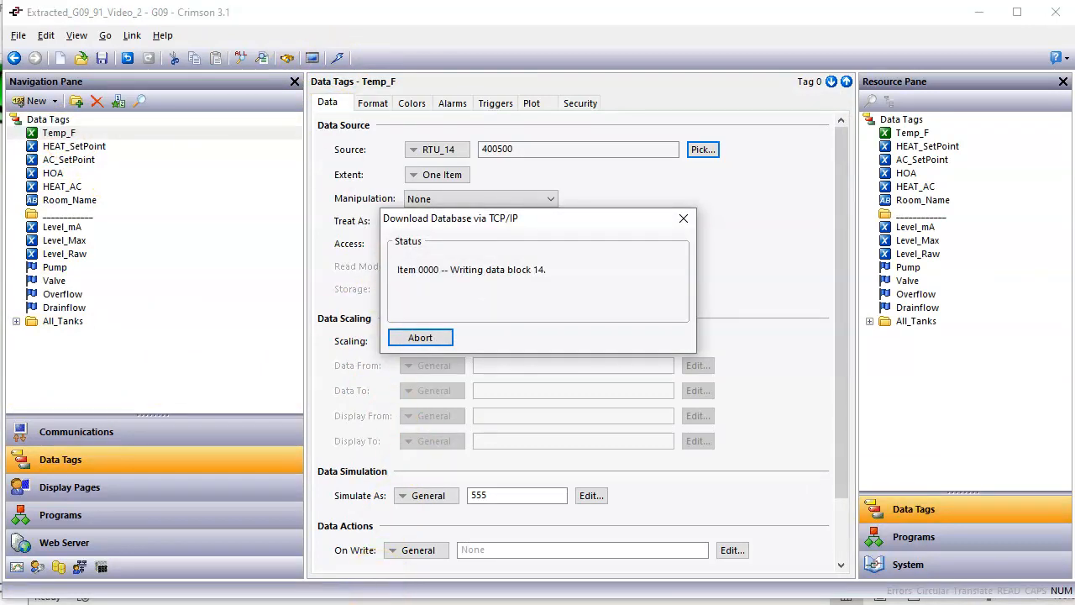
{"action": "mouse_move", "coordinate": [336, 601]}
{"action": "left_click", "coordinate": [391, 560]}
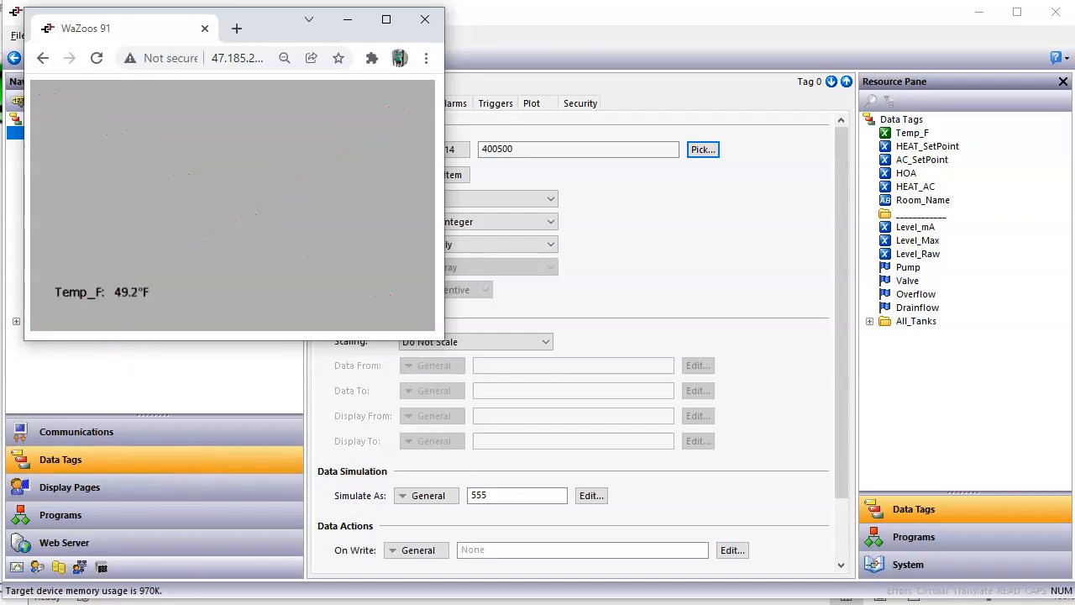
Step: Raise the simulated Temp F4 to about 81 in the RTU 14 Chrome window and compare Temp_F in WaZoos 91
{"action": "left_click", "coordinate": [314, 603]}
{"action": "left_click", "coordinate": [313, 555]}
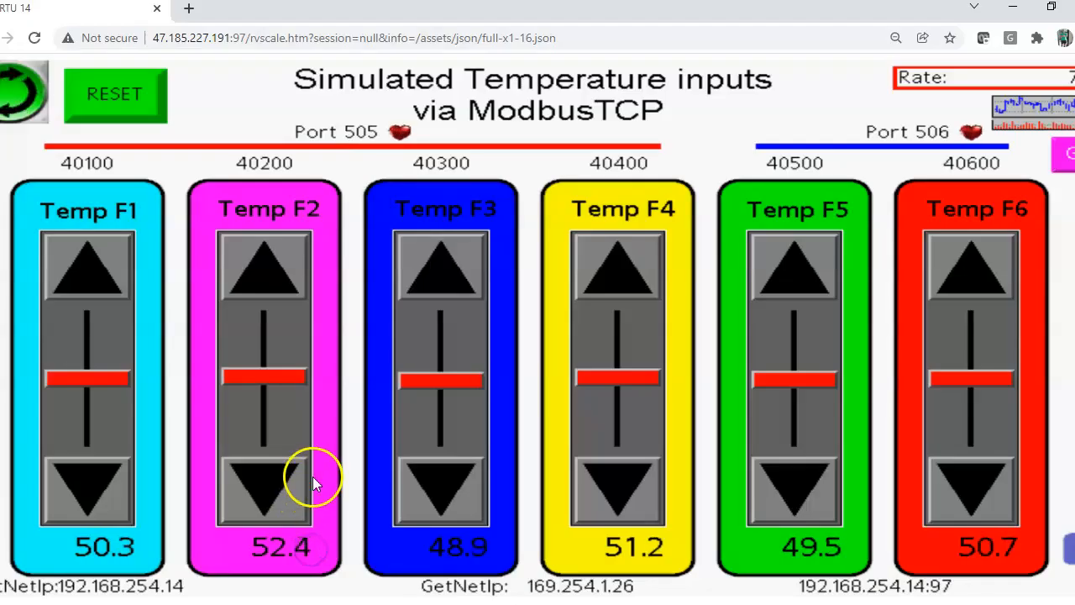
{"action": "left_click", "coordinate": [614, 329]}
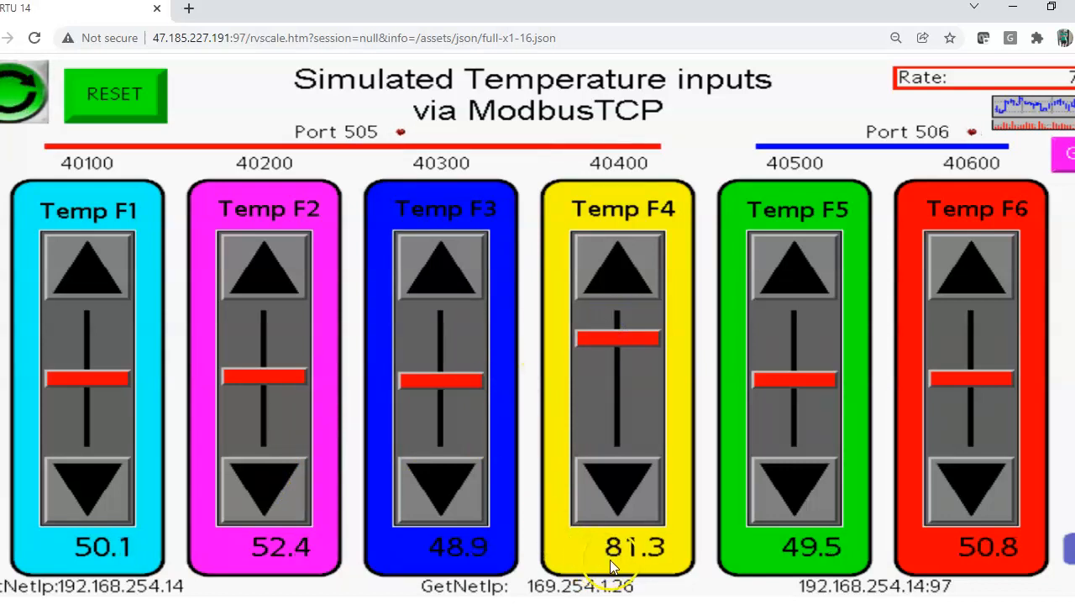
{"action": "mouse_move", "coordinate": [327, 588]}
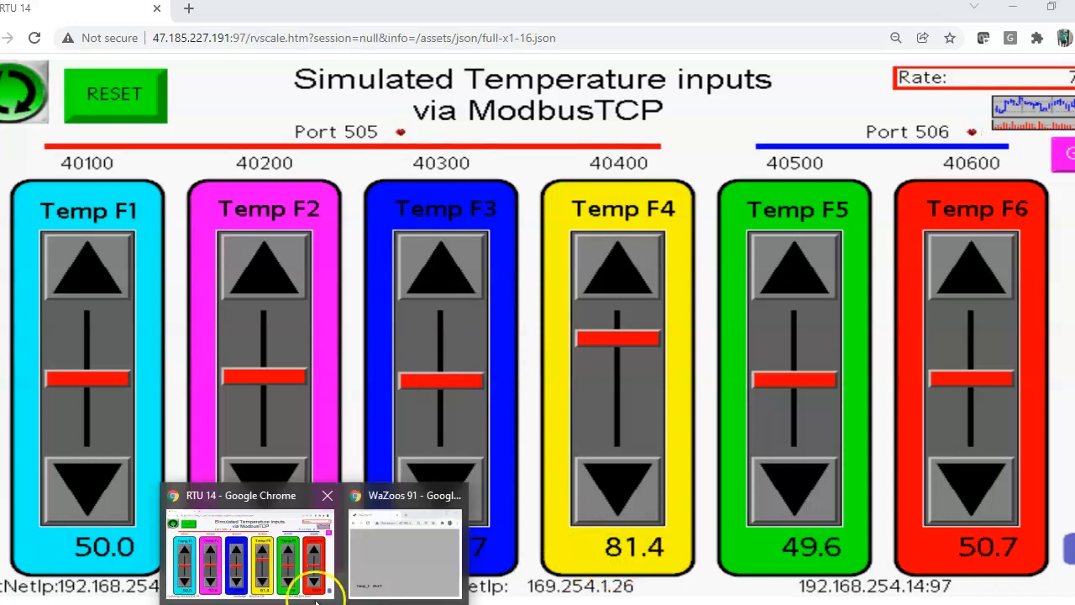
{"action": "left_click", "coordinate": [420, 579]}
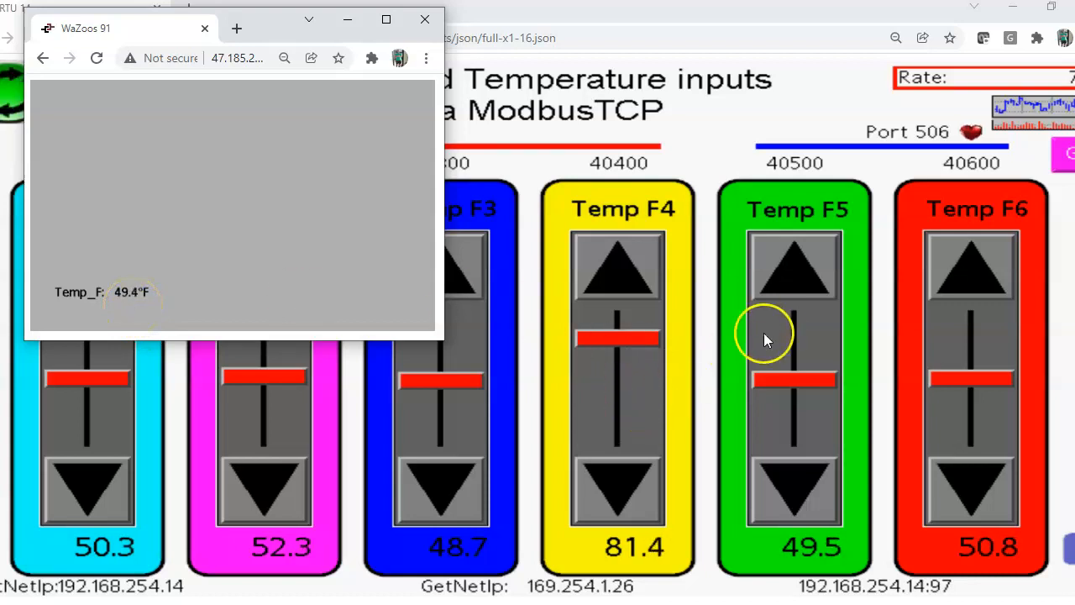
Step: Raise the simulated Temp F5 to about 81, return Temp F4 to about 51, and check Temp_F in WaZoos 91
{"action": "left_click", "coordinate": [794, 336]}
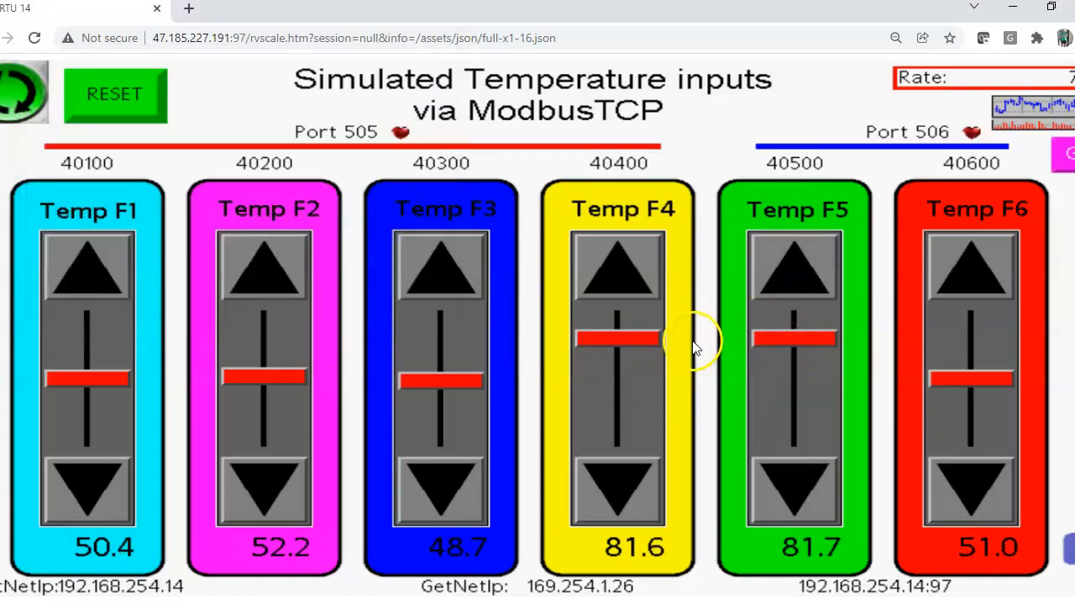
{"action": "left_click", "coordinate": [608, 377]}
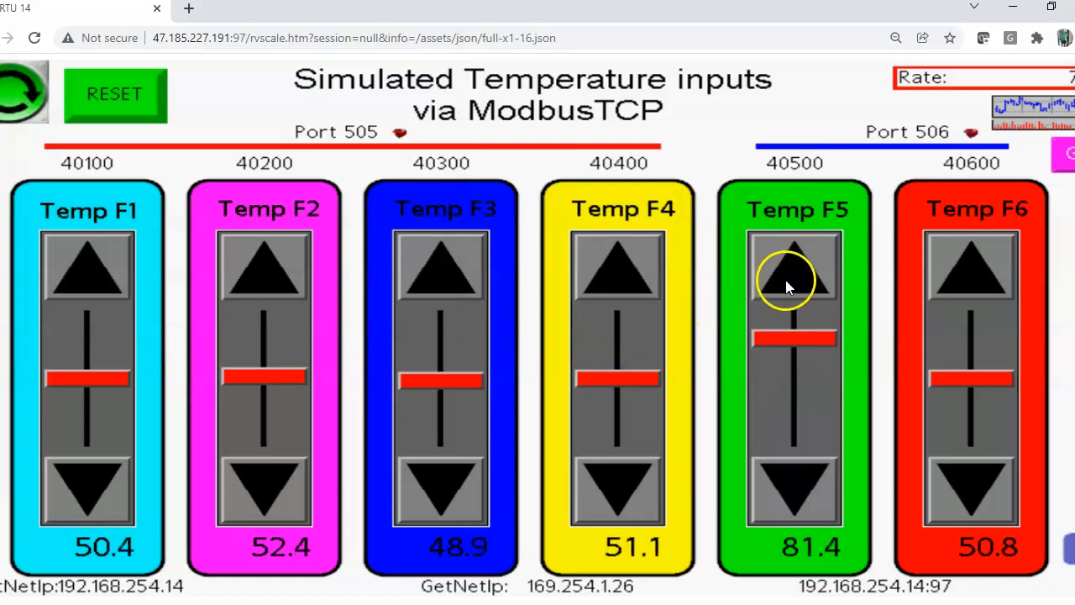
{"action": "mouse_move", "coordinate": [347, 577]}
{"action": "left_click", "coordinate": [377, 551]}
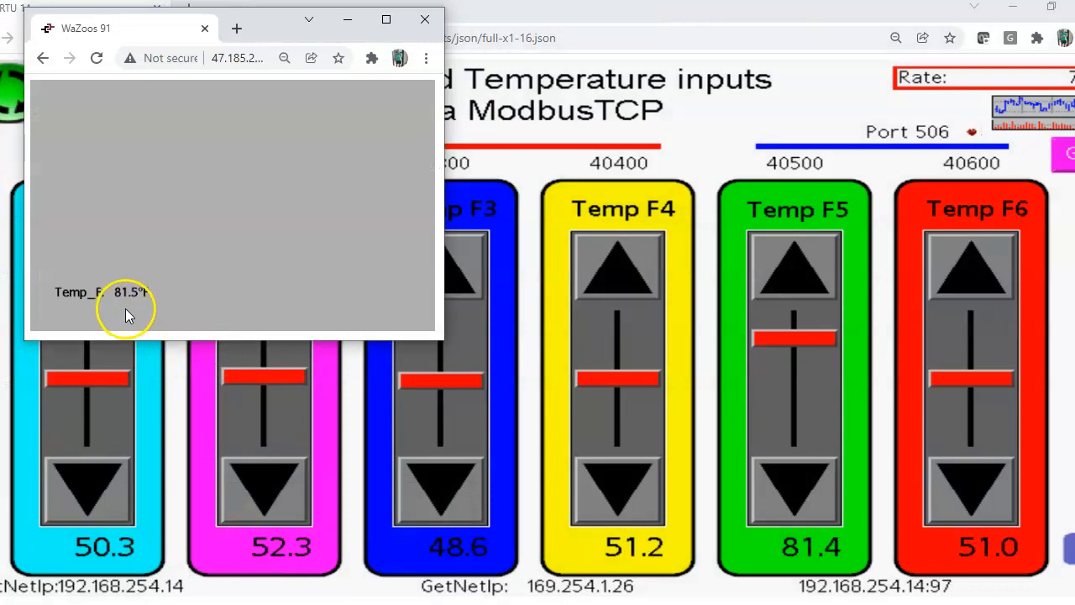
Step: Lower the simulated Temp F5 to about 3.6 in the RTU 14 window and compare Temp_F in WaZoos 91
{"action": "left_click", "coordinate": [804, 439]}
{"action": "mouse_move", "coordinate": [361, 588]}
{"action": "left_click", "coordinate": [376, 550]}
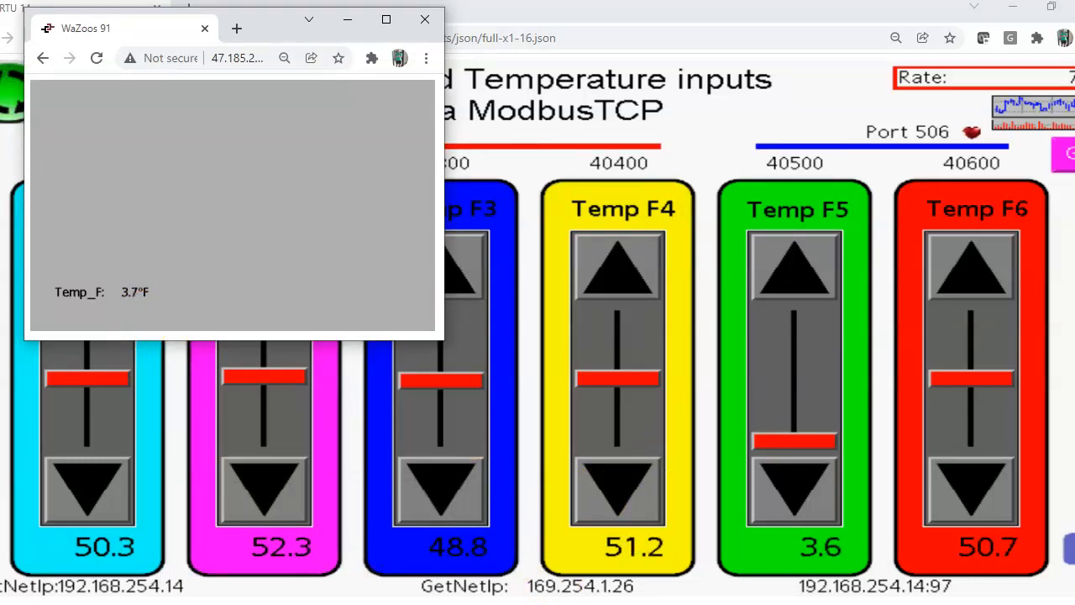
Step: Switch to Crimson 3.1 and set the Ping Holding Register of the RTU_14 device under Protocol 1 to 0
{"action": "left_click", "coordinate": [629, 599]}
{"action": "left_click", "coordinate": [189, 432]}
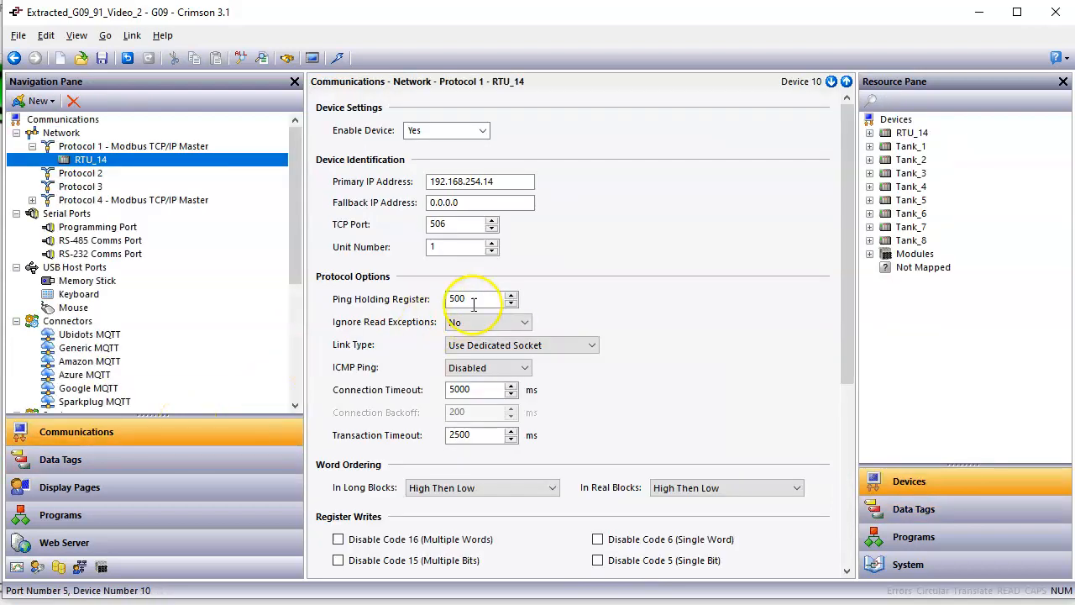
{"action": "left_click", "coordinate": [470, 299]}
{"action": "type", "text": "0"}
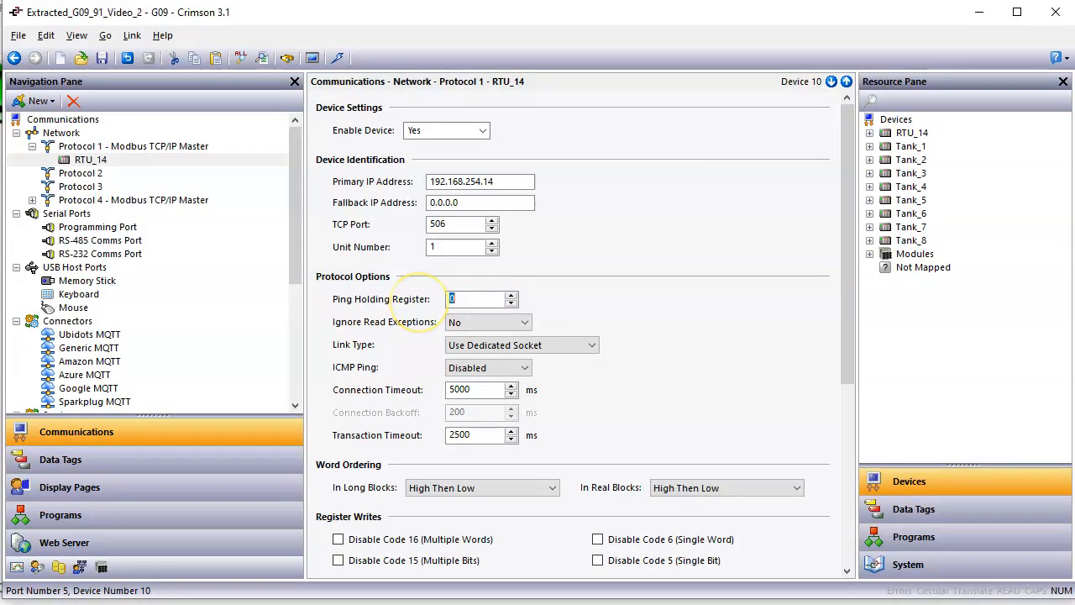
Step: Download the database to the HMI and check the Temp_F reading in the WaZoos 91 window in Chrome
{"action": "left_click", "coordinate": [339, 57]}
{"action": "mouse_move", "coordinate": [316, 604]}
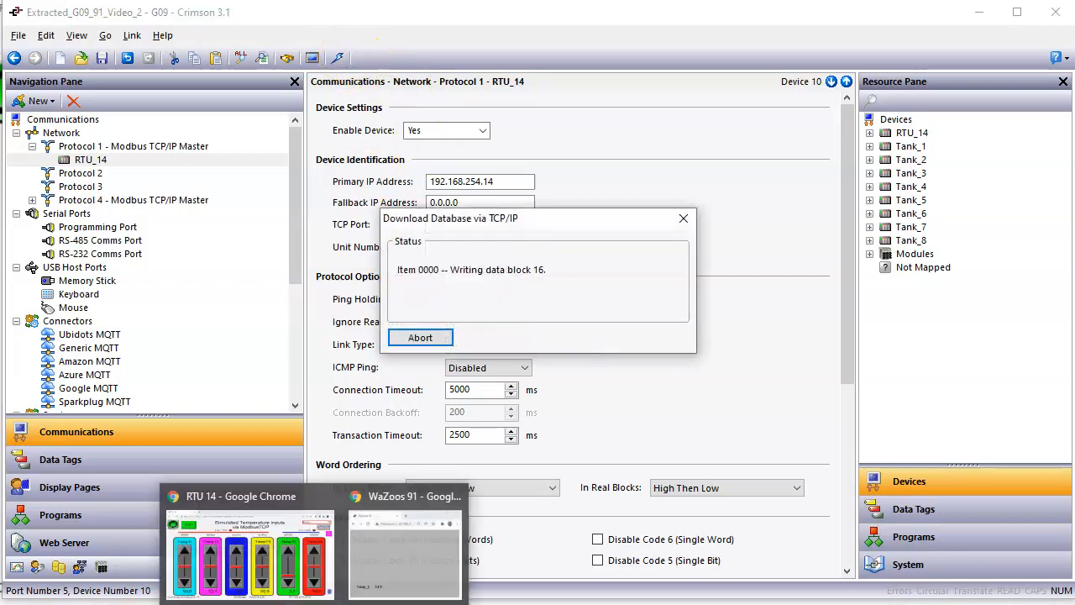
{"action": "left_click", "coordinate": [420, 545]}
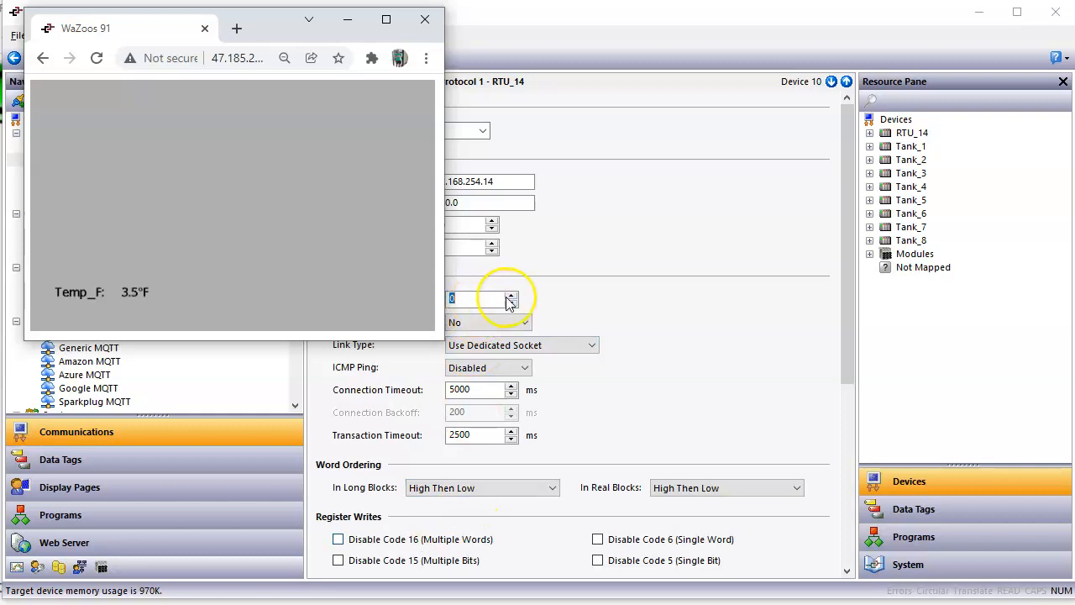
Step: Return to Crimson 3.1 and set the RTU_14 device's Ping Holding Register to 1 and its TCP port to 505
{"action": "left_click", "coordinate": [478, 305]}
{"action": "key", "text": "BackSpace"}
{"action": "type", "text": "1"}
{"action": "key", "text": "Return"}
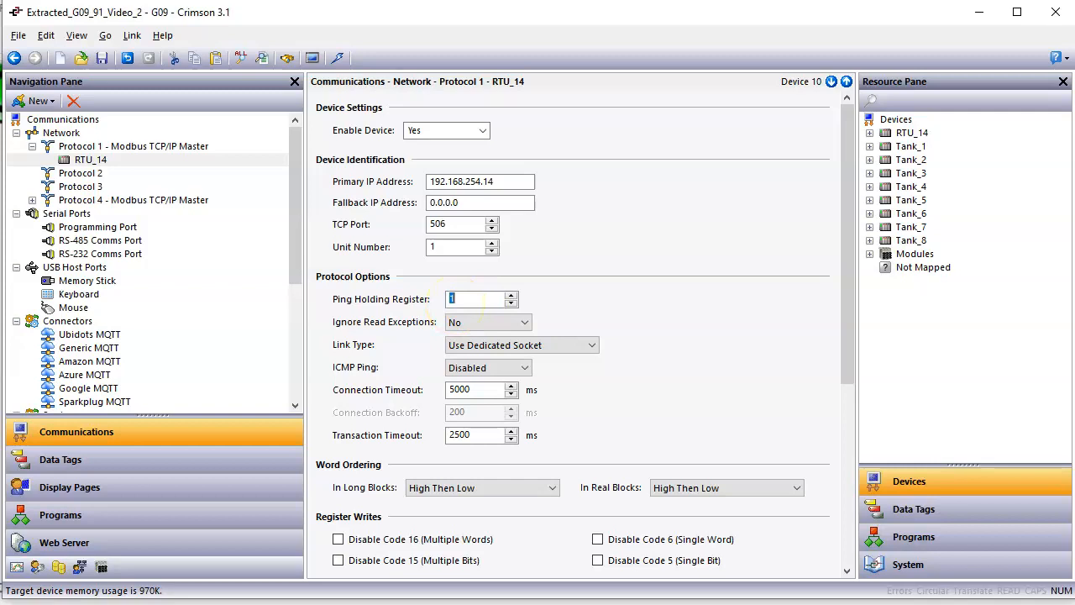
{"action": "left_click", "coordinate": [476, 222]}
{"action": "key", "text": "BackSpace"}
{"action": "type", "text": "5"}
{"action": "key", "text": "Return"}
Step: Set the Temp_F data tag's source to holding register 400100 of RTU_14, as Word as Word
{"action": "left_click", "coordinate": [153, 467]}
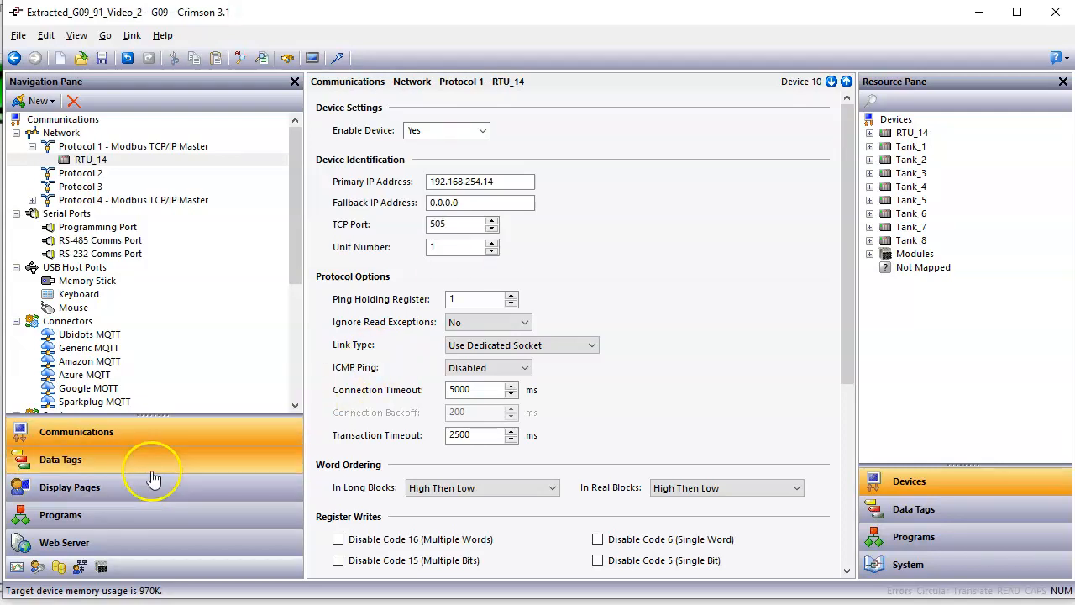
{"action": "left_click", "coordinate": [702, 149]}
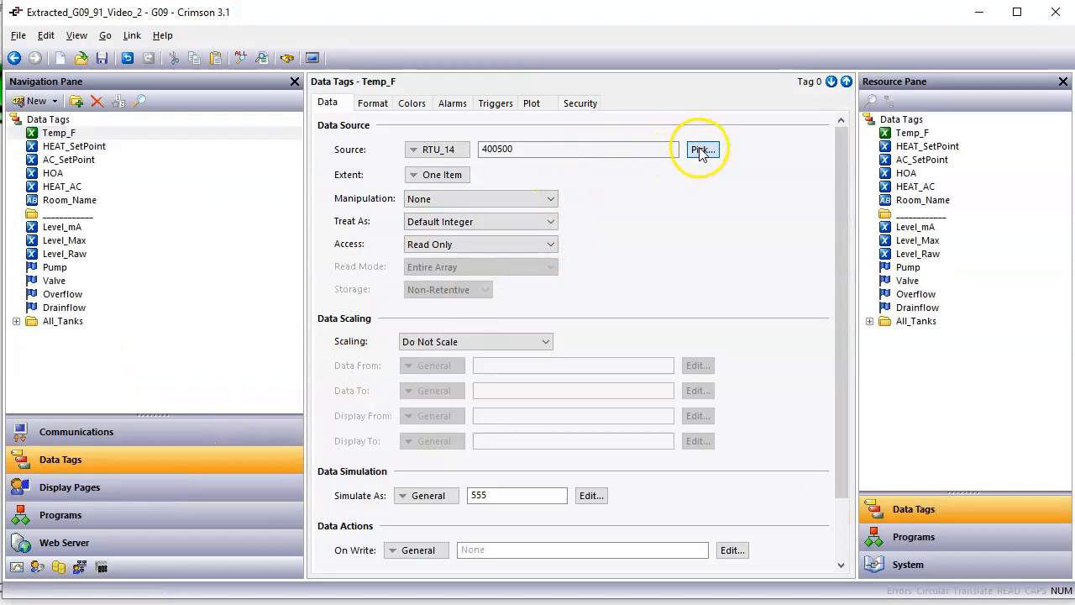
{"action": "type", "text": "100"}
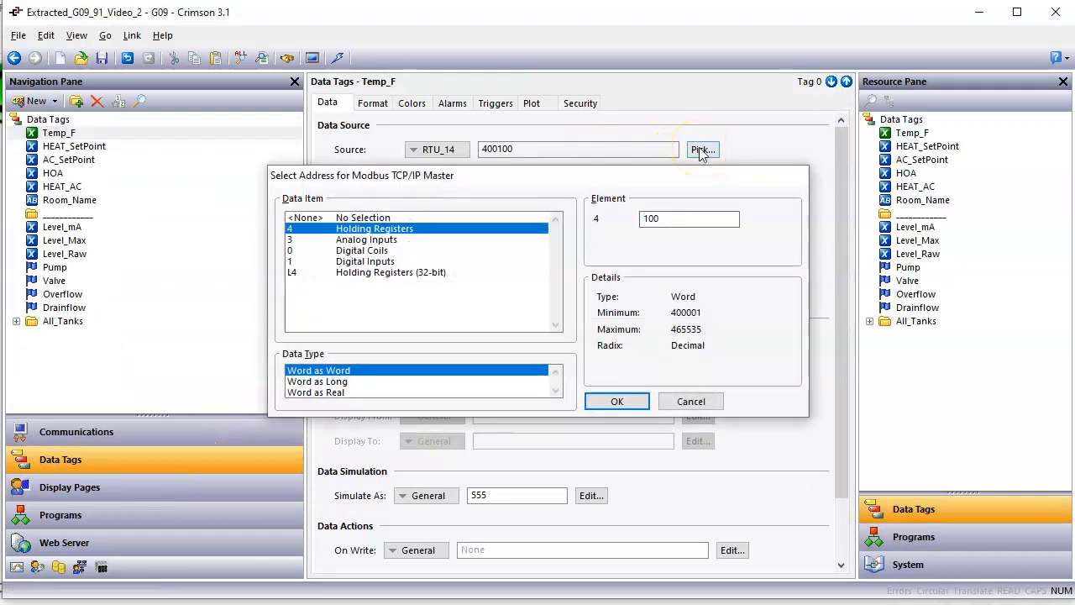
{"action": "key", "text": "Return"}
Step: Save the database and download it to the HMI, check Temp_F in the WaZoos 91 window in Chrome, and return to Crimson 3.1
{"action": "left_click", "coordinate": [101, 58]}
{"action": "left_click", "coordinate": [338, 58]}
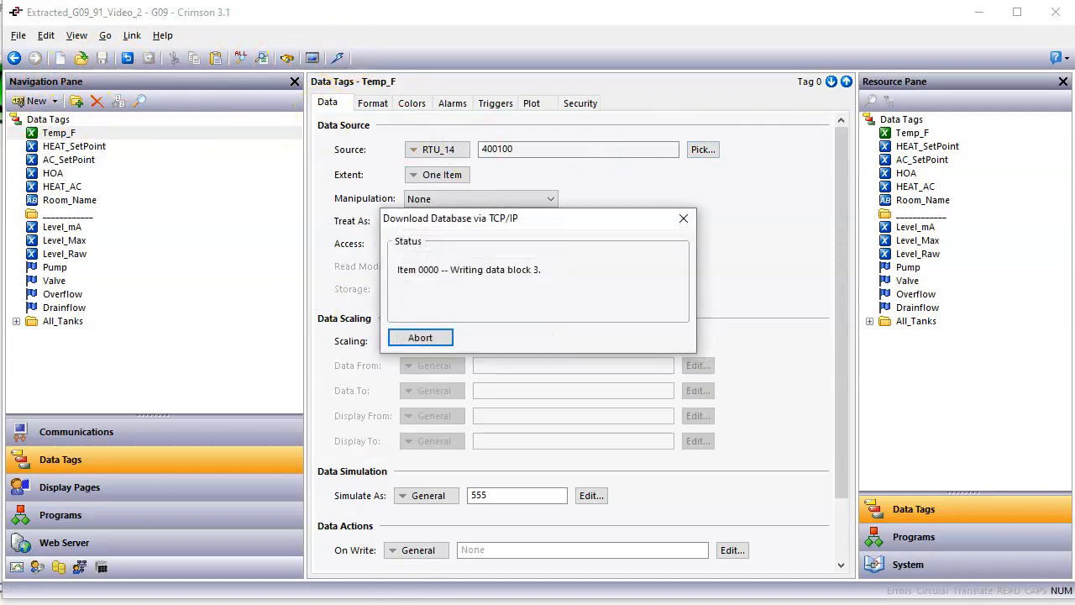
{"action": "left_click", "coordinate": [391, 546]}
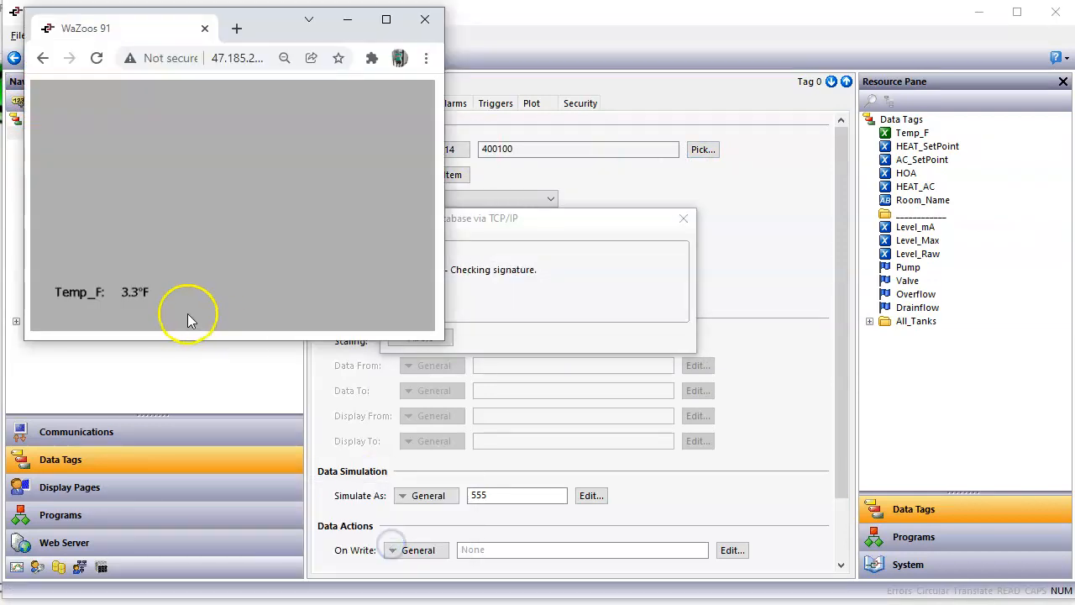
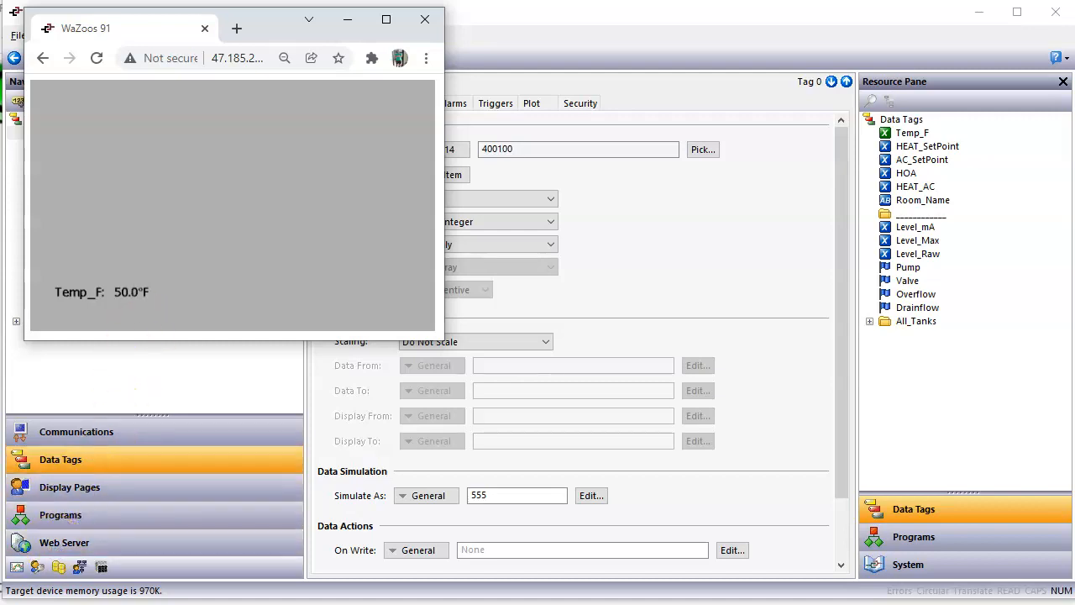
{"action": "left_click", "coordinate": [200, 374]}
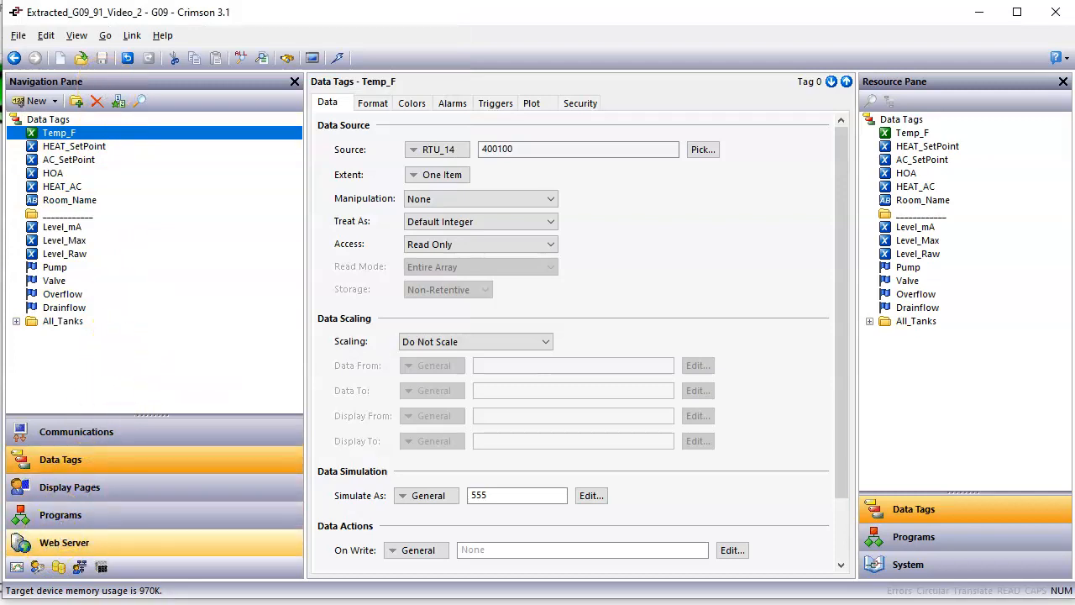